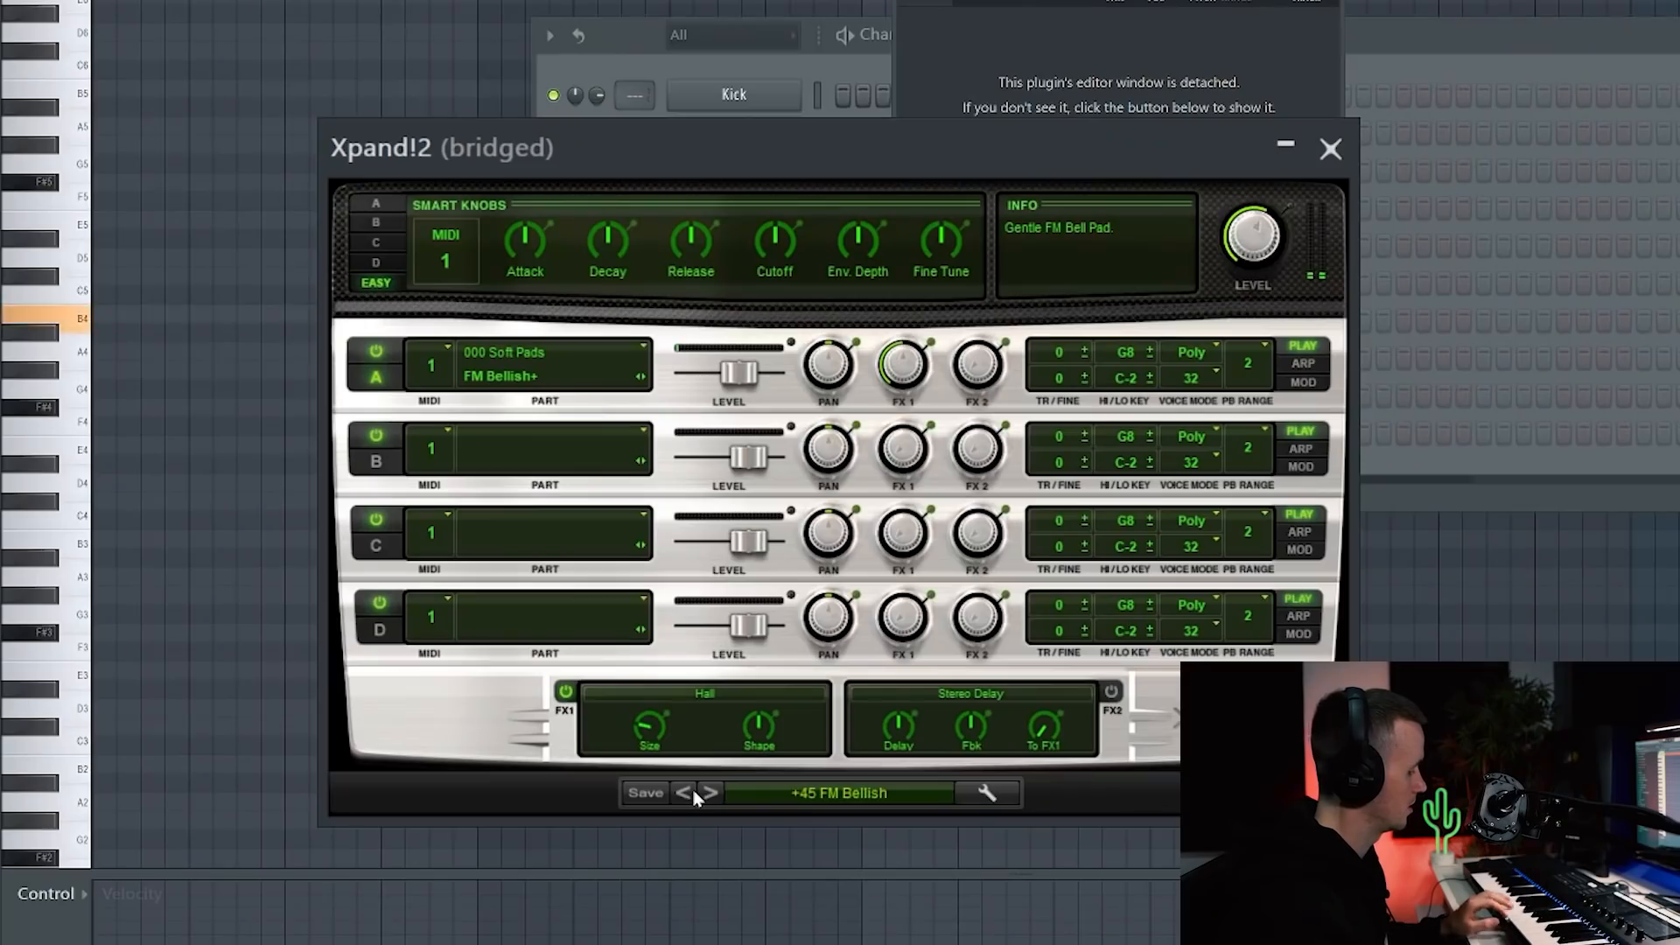
Step: Audition the Xpand!2 presets +47 Hallelujah, +48 Holy Flute and +49 Floating Moments
left_click(712, 793)
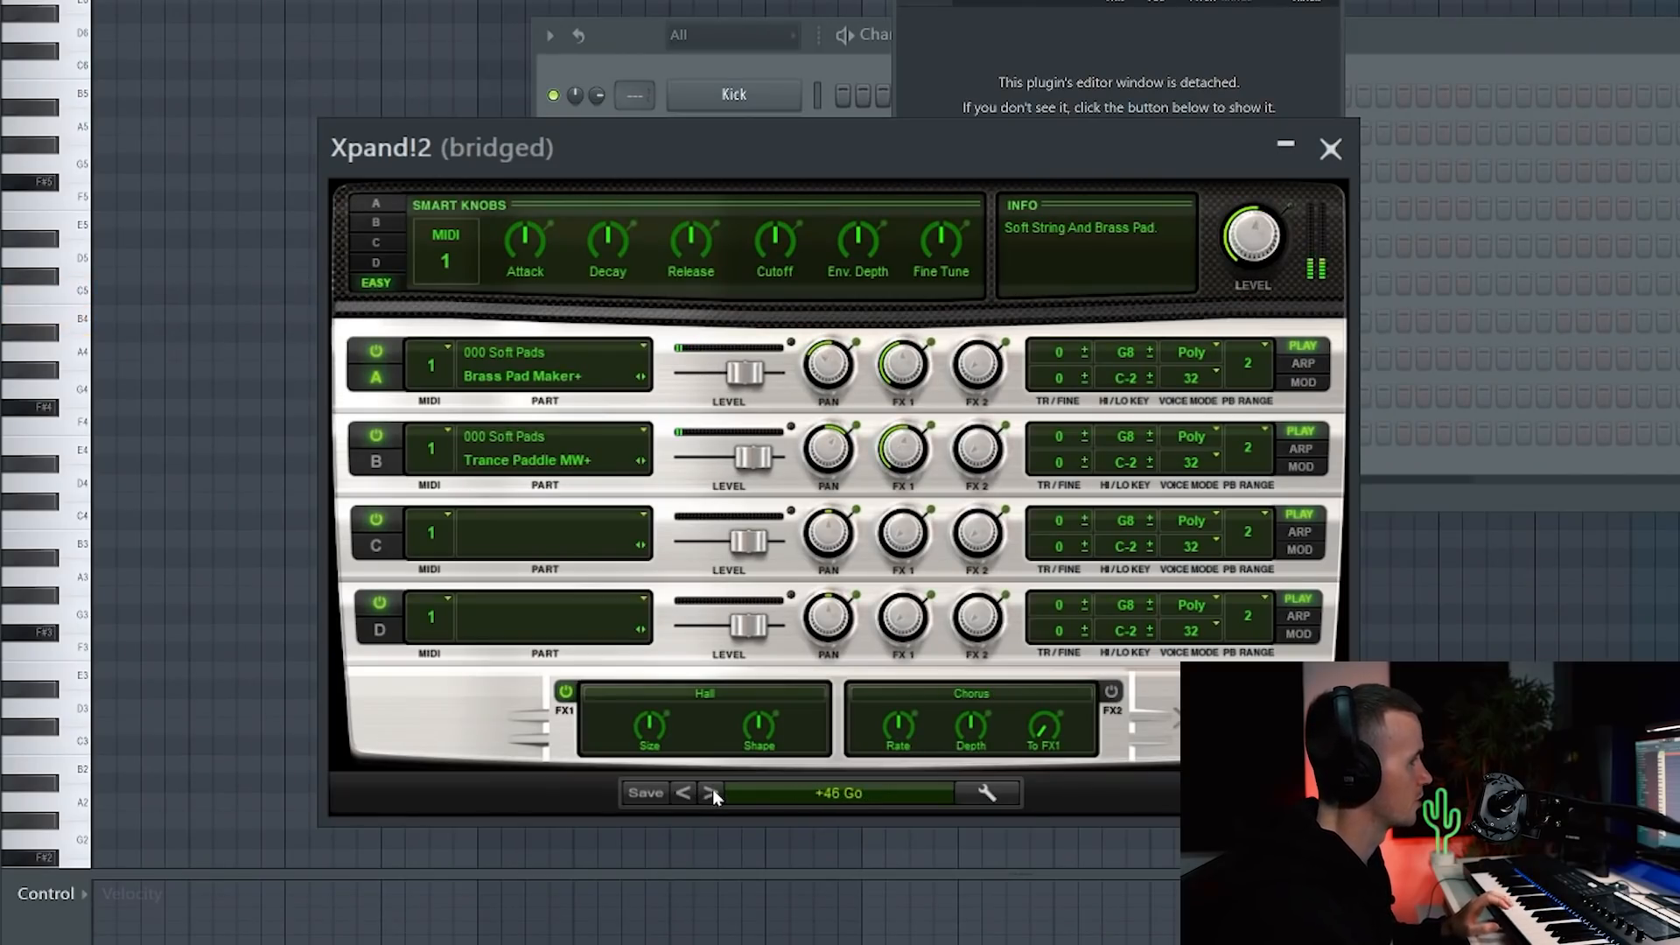
left_click(712, 791)
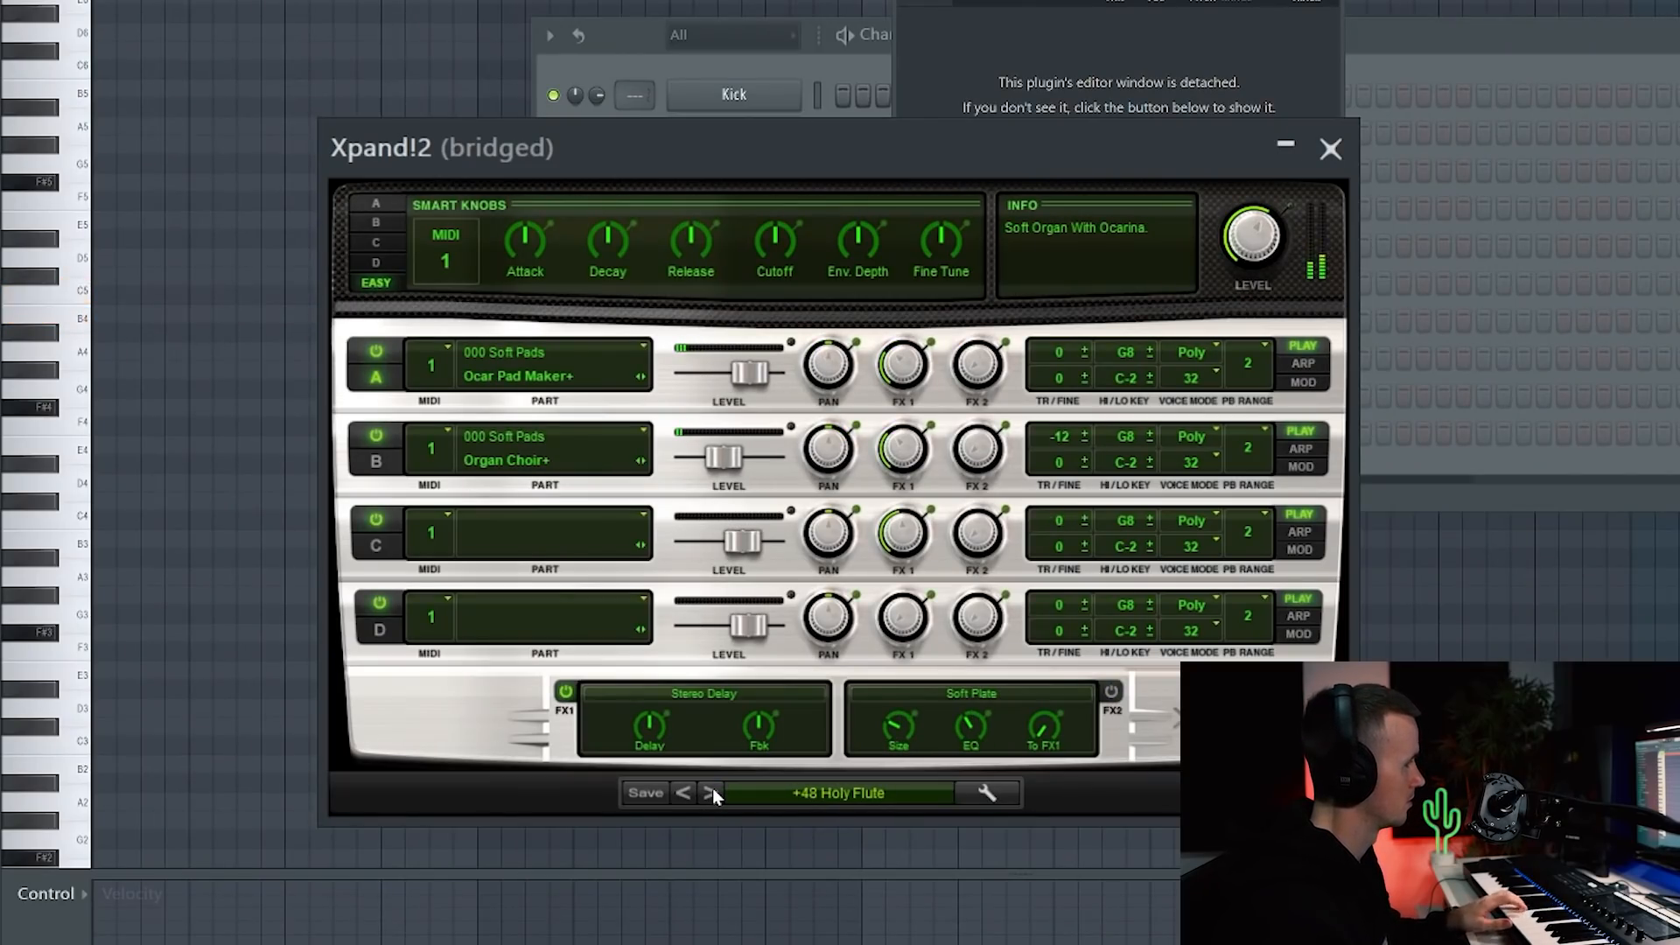
left_click(713, 792)
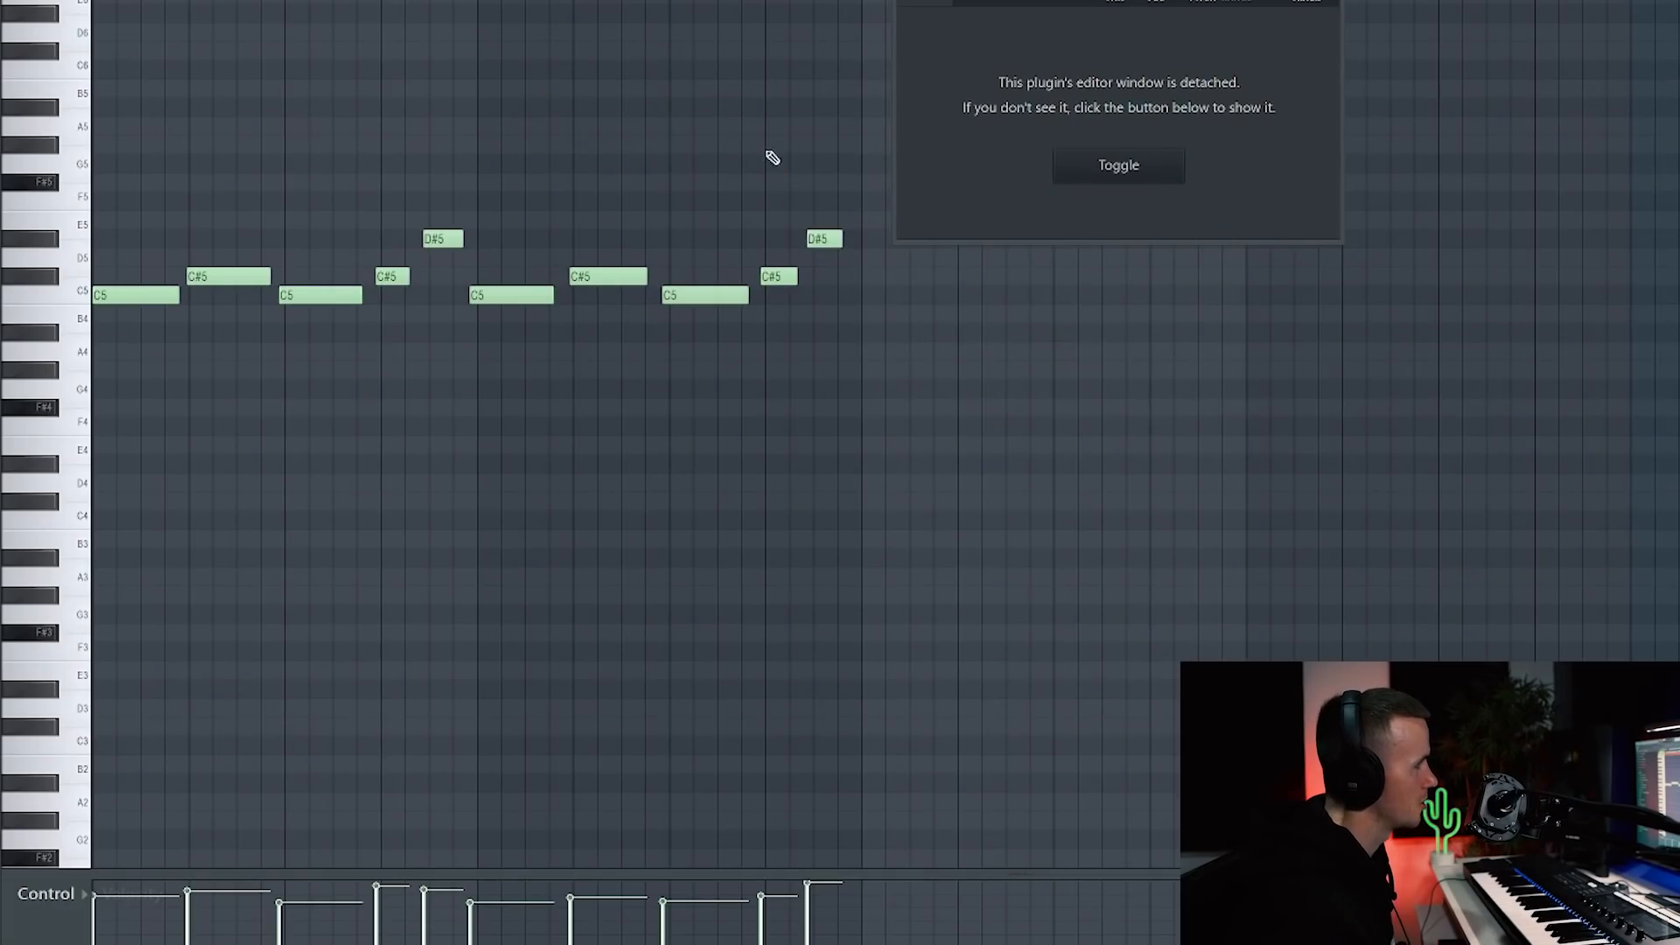
Step: Select every melody note except the long final C#5, then clear the selection
key("ctrl+a")
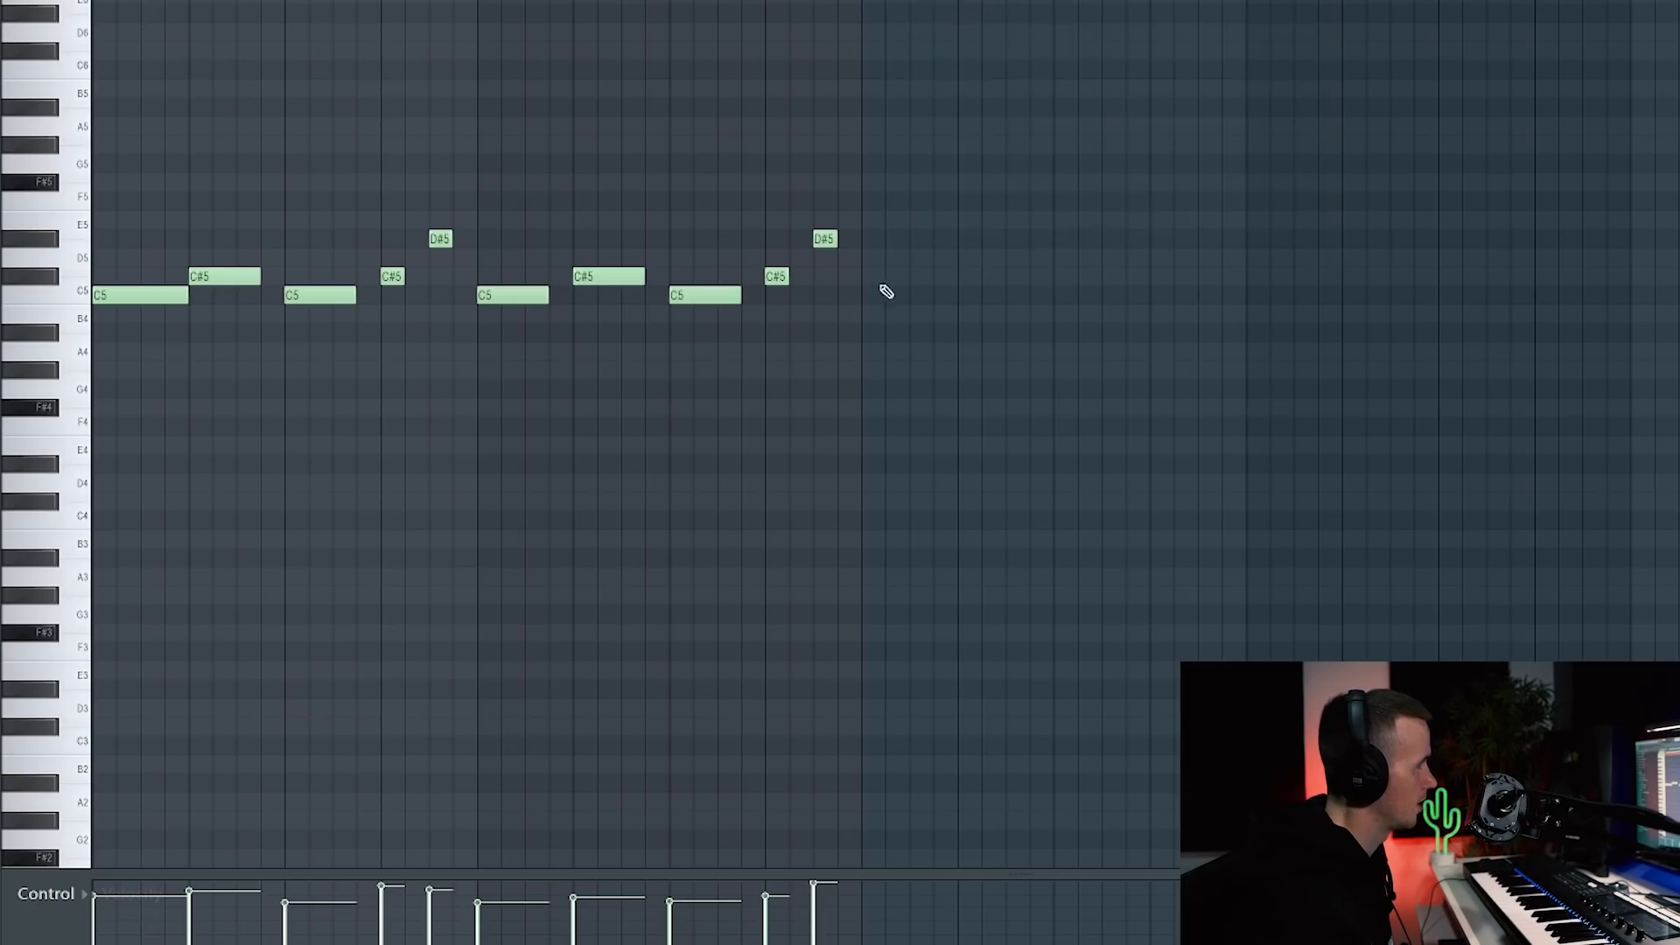
left_click_drag(845, 173, 96, 342)
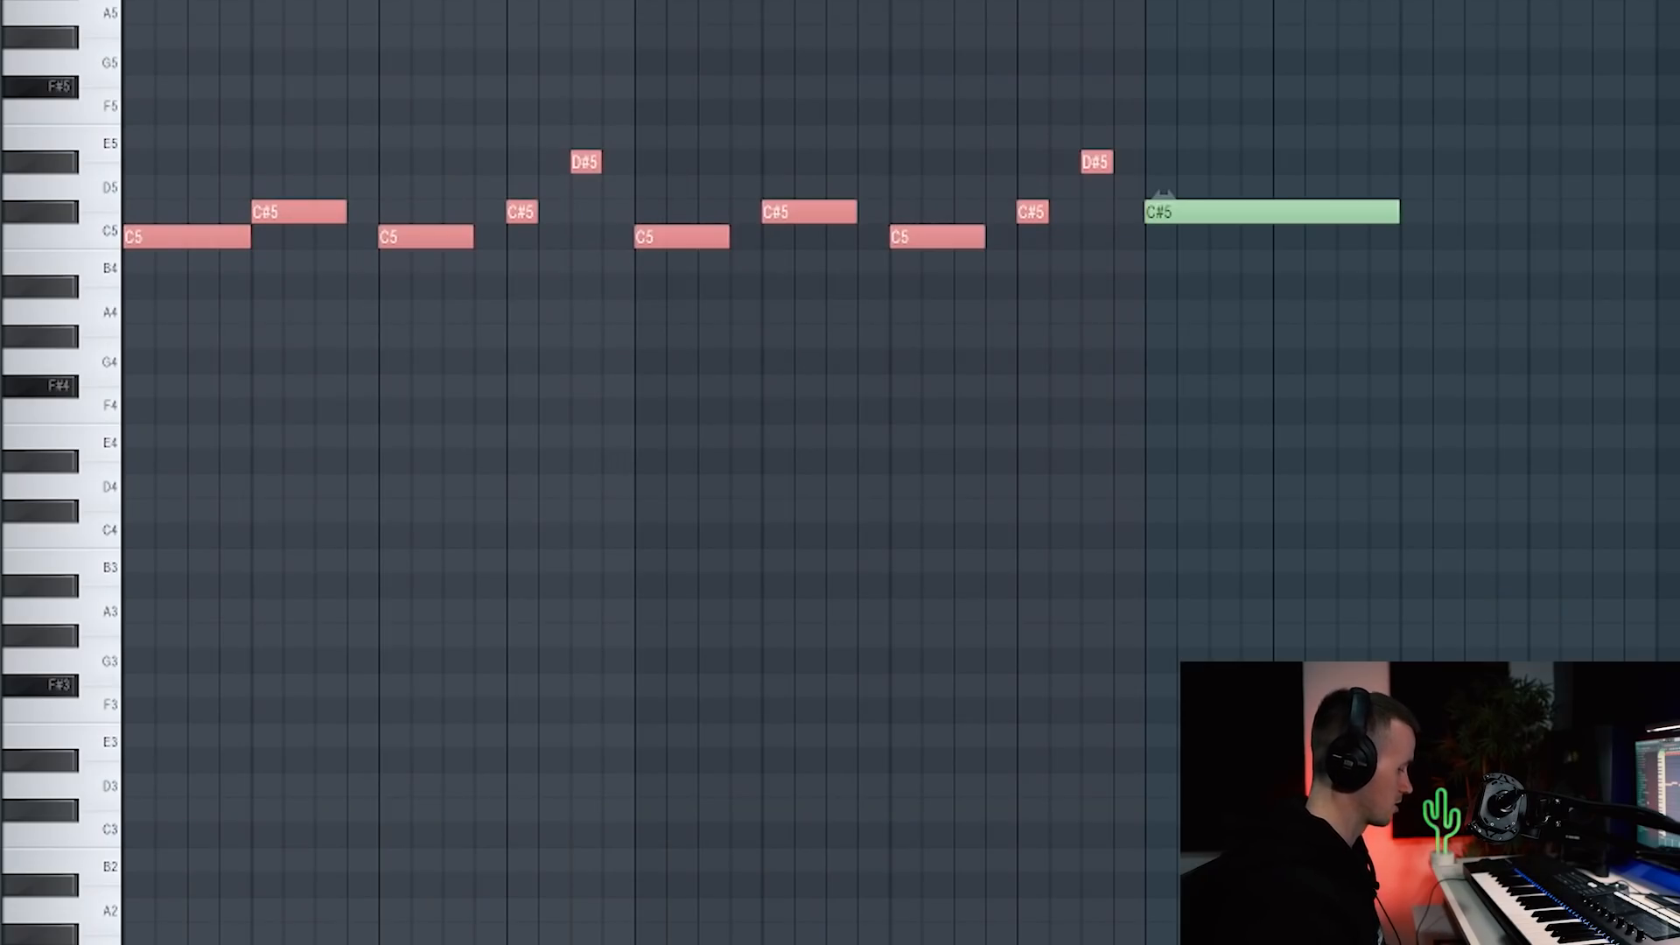
left_click(1246, 120)
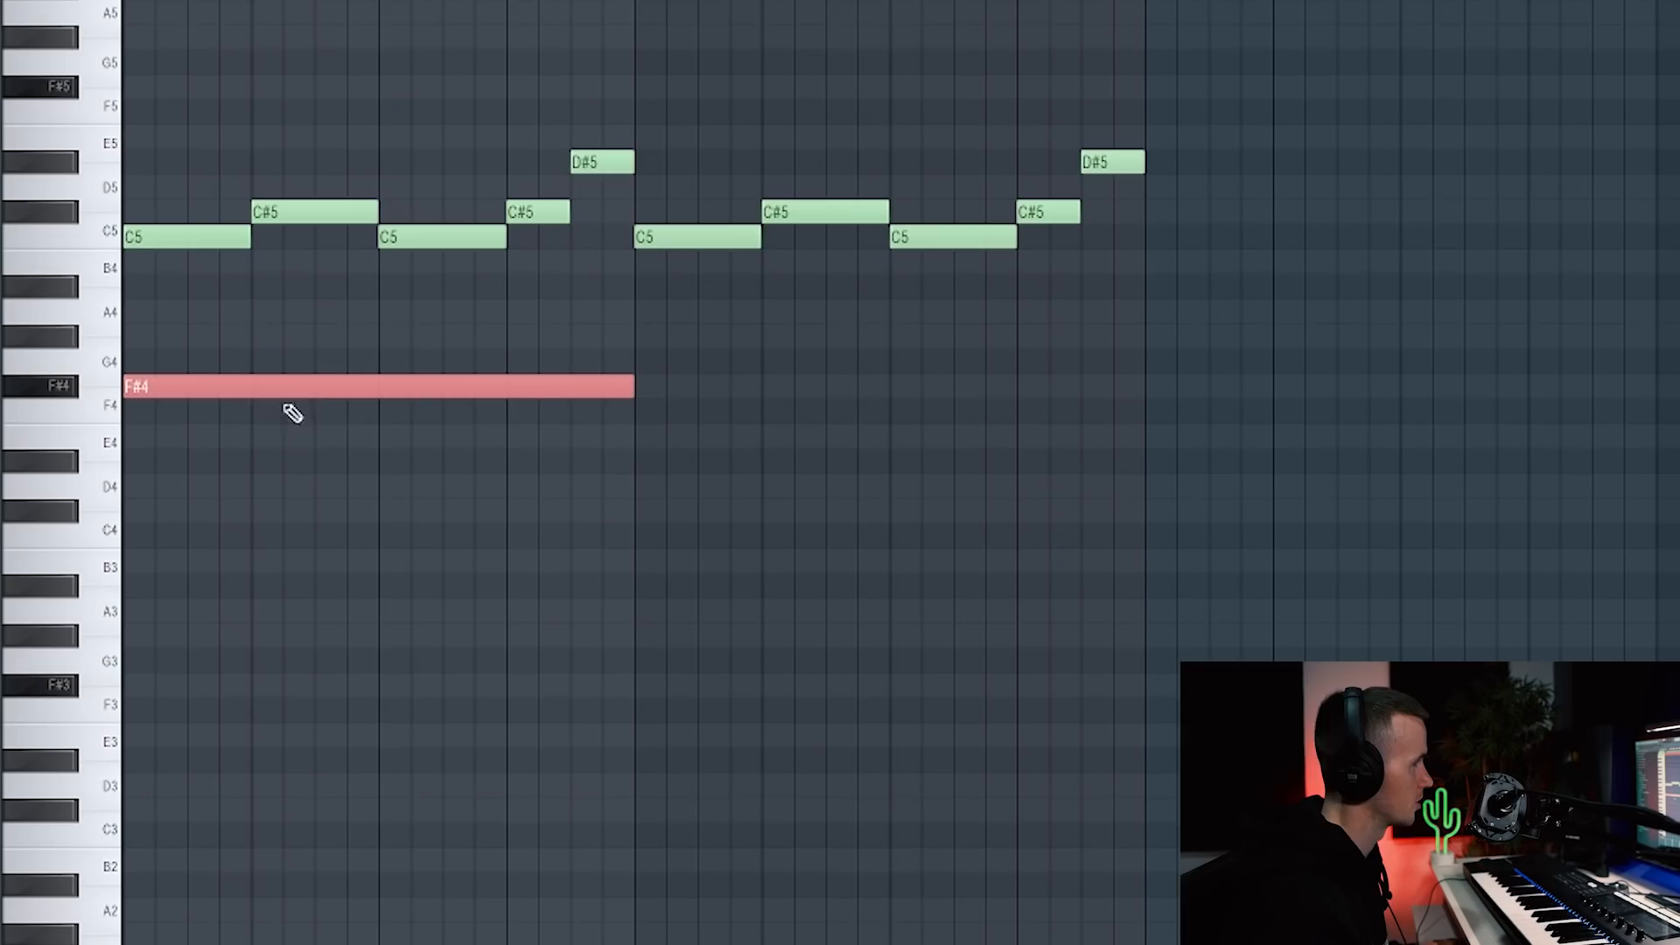
Step: Duplicate the long note an octave lower, set the pair to C4/C3, and drop the right-hand copies to F3/F2
key("ctrl+Down")
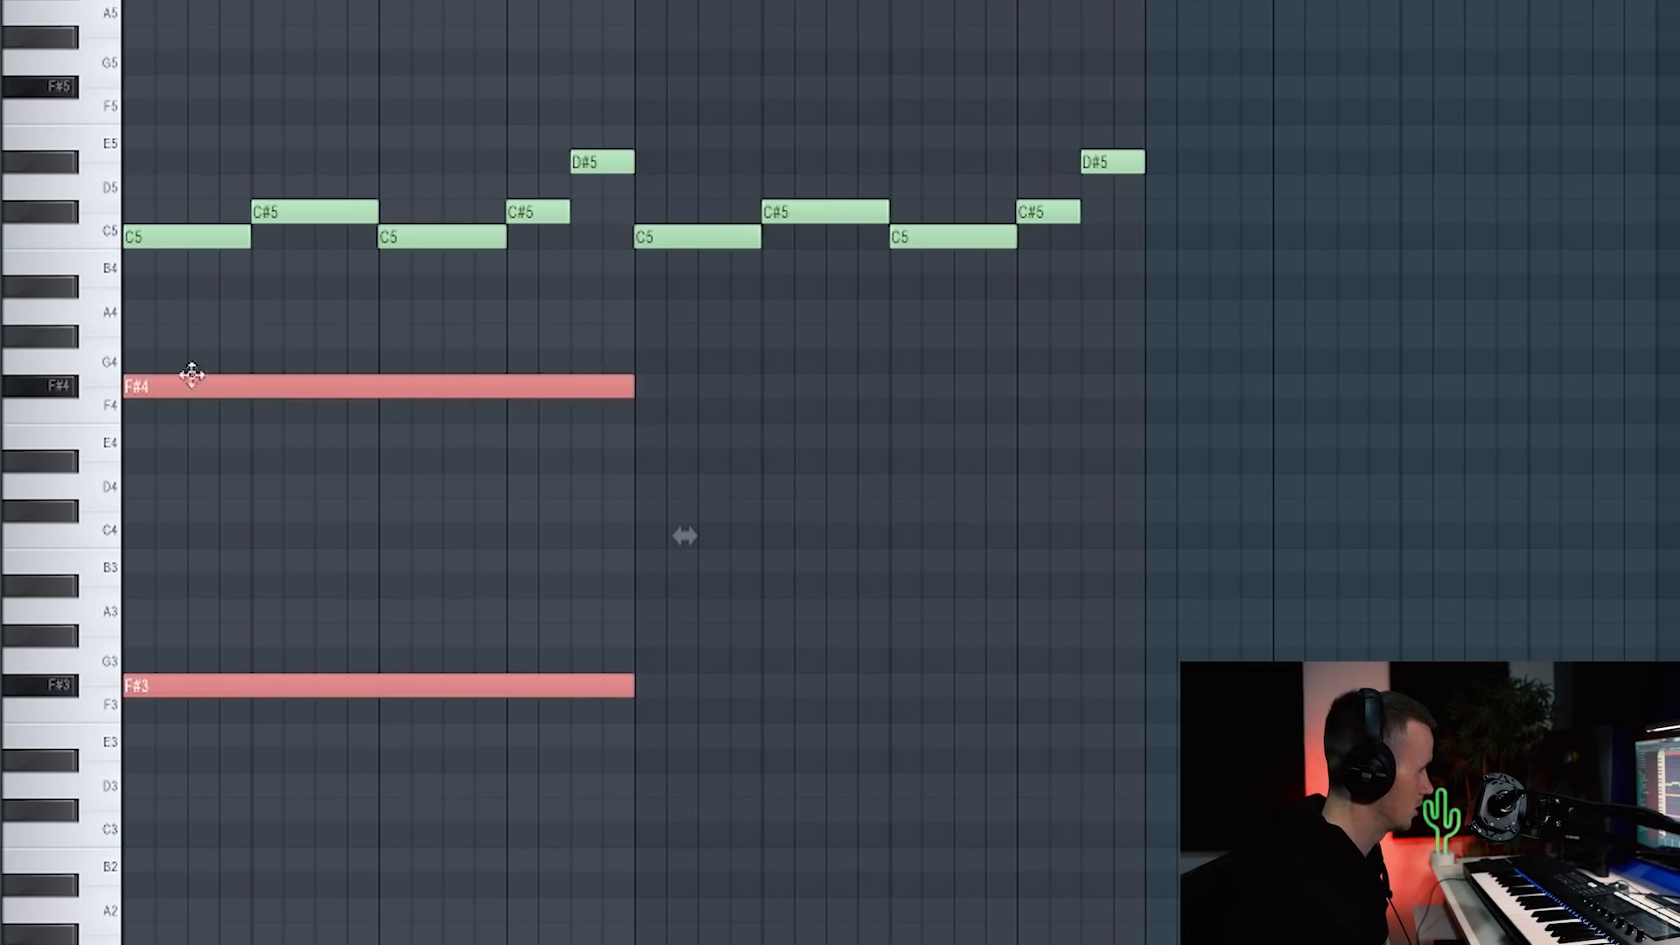
key("Down")
key("Down")
key("Down")
key("Down")
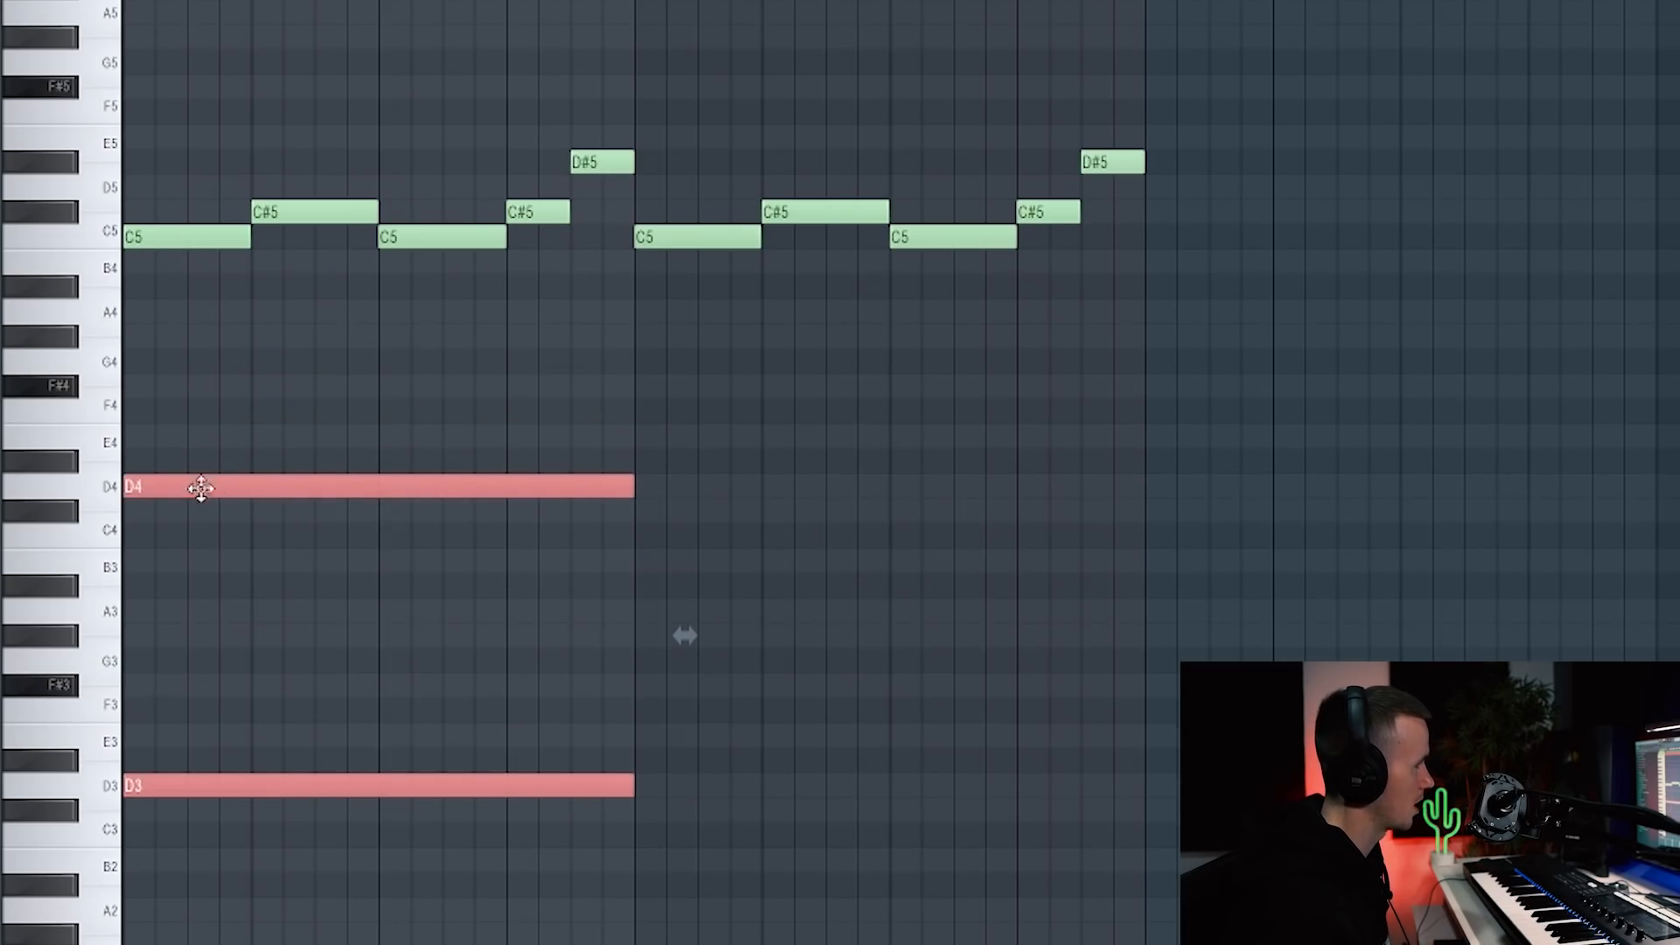
left_click_drag(201, 488, 204, 544)
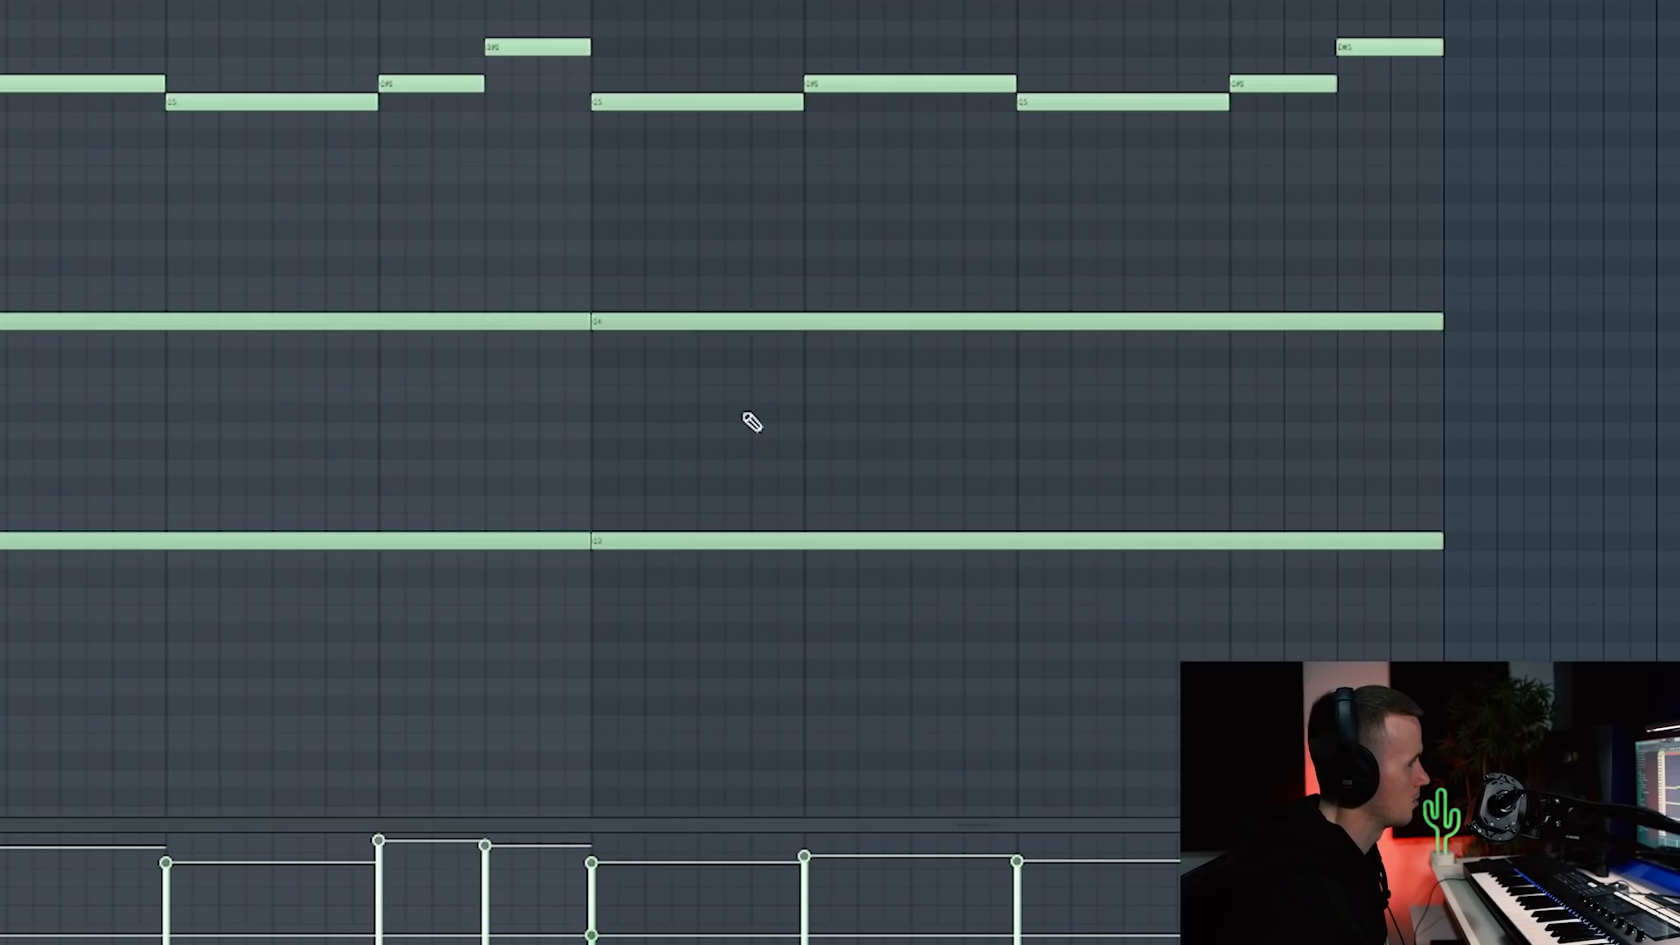
left_click_drag(710, 254, 776, 656)
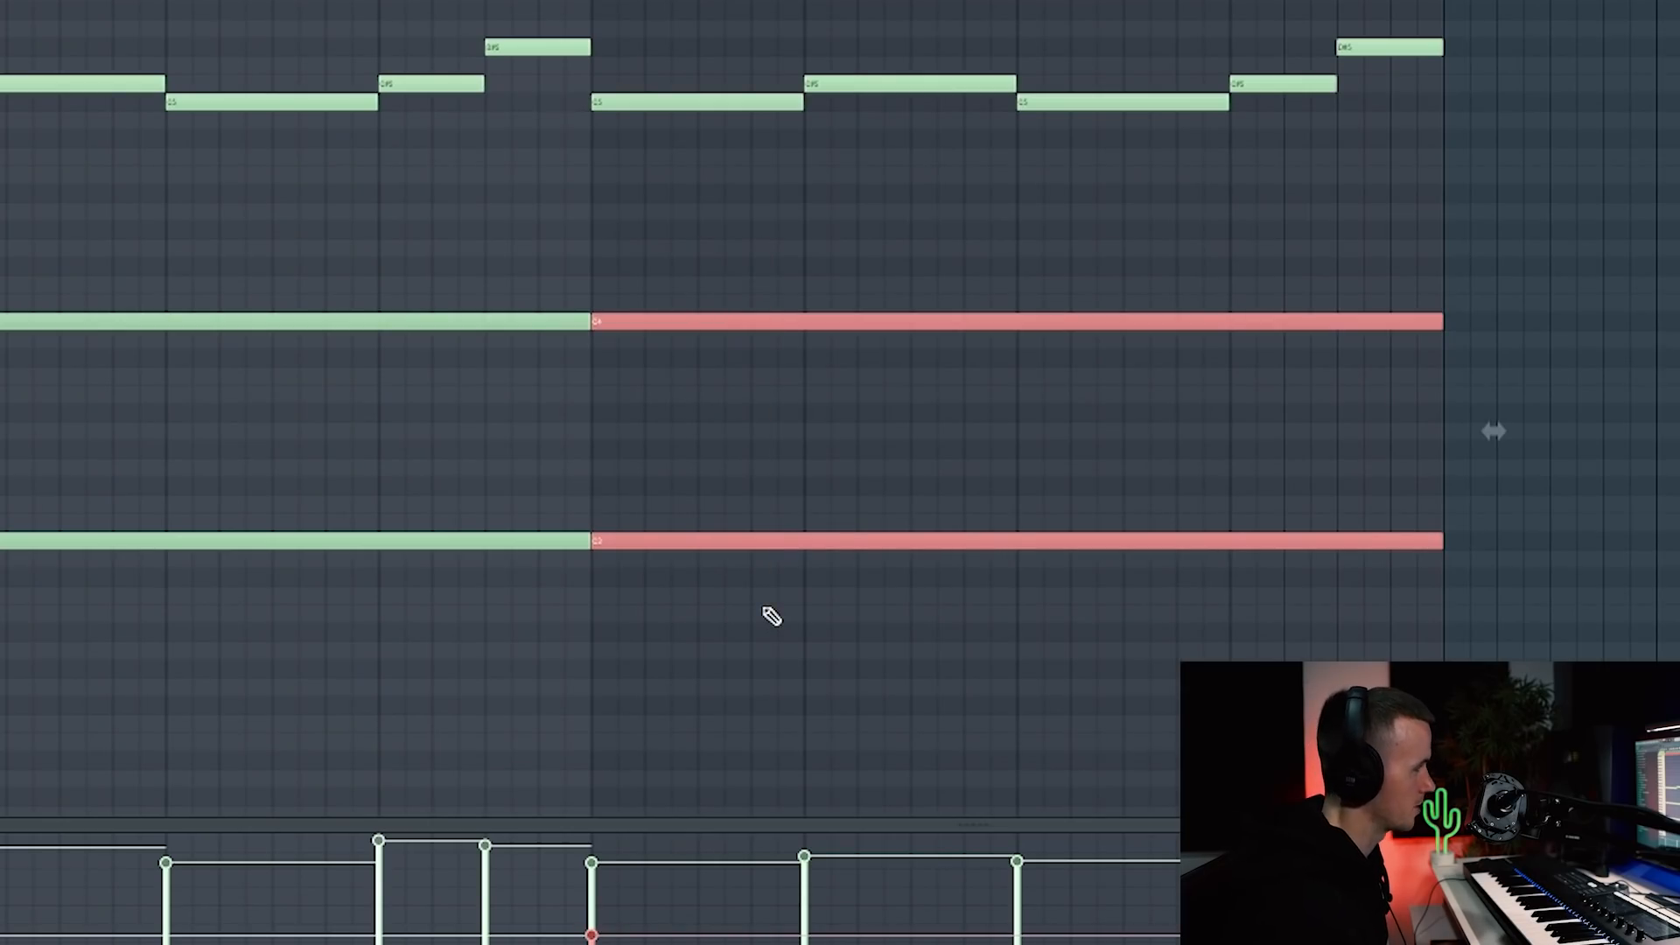
key("Down")
key("Down")
key("Down")
key("Down")
key("Down")
key("Down")
key("Down")
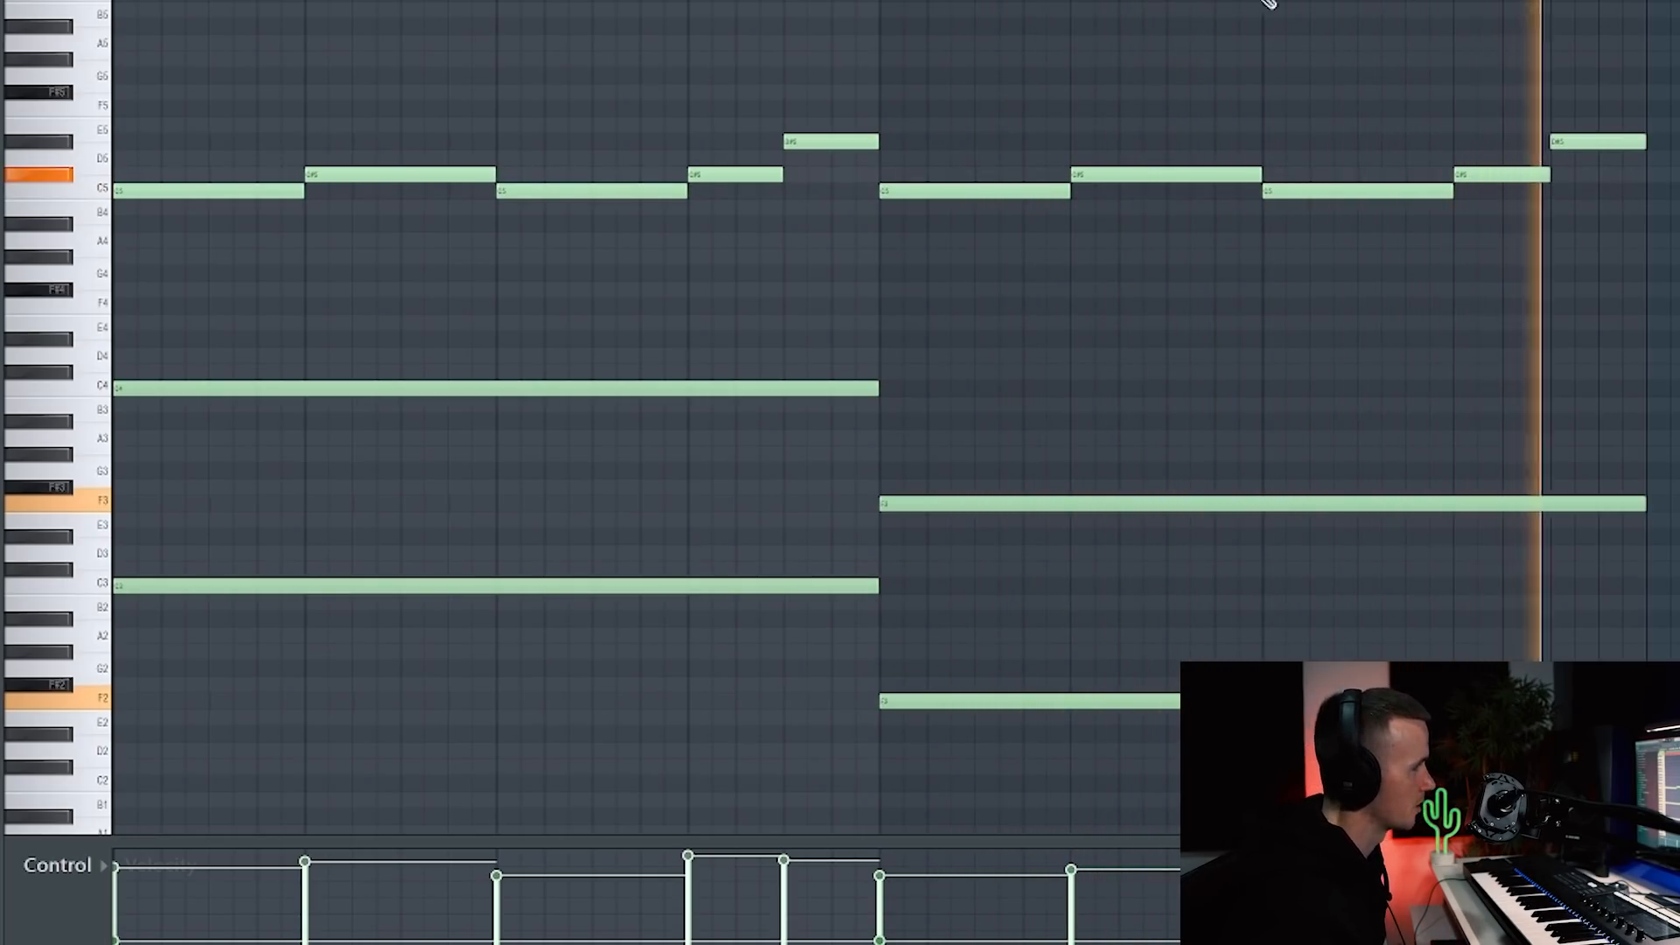
Step: Add a long G4 note over the first half and delete the extra D#4
key("space")
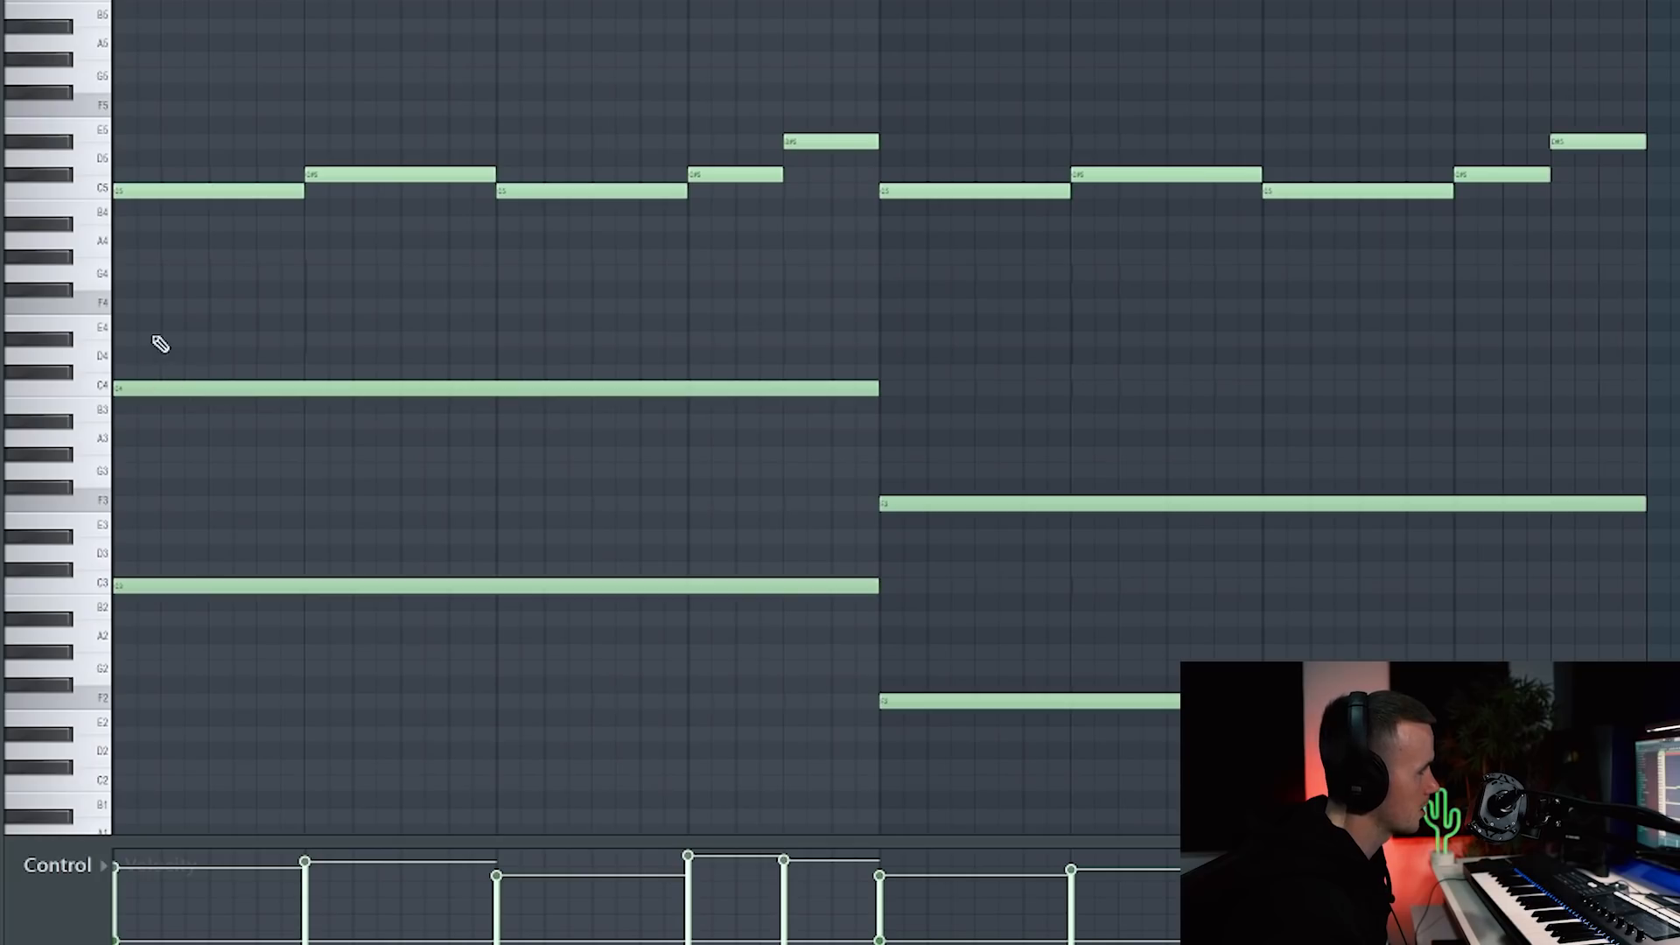
left_click(136, 275)
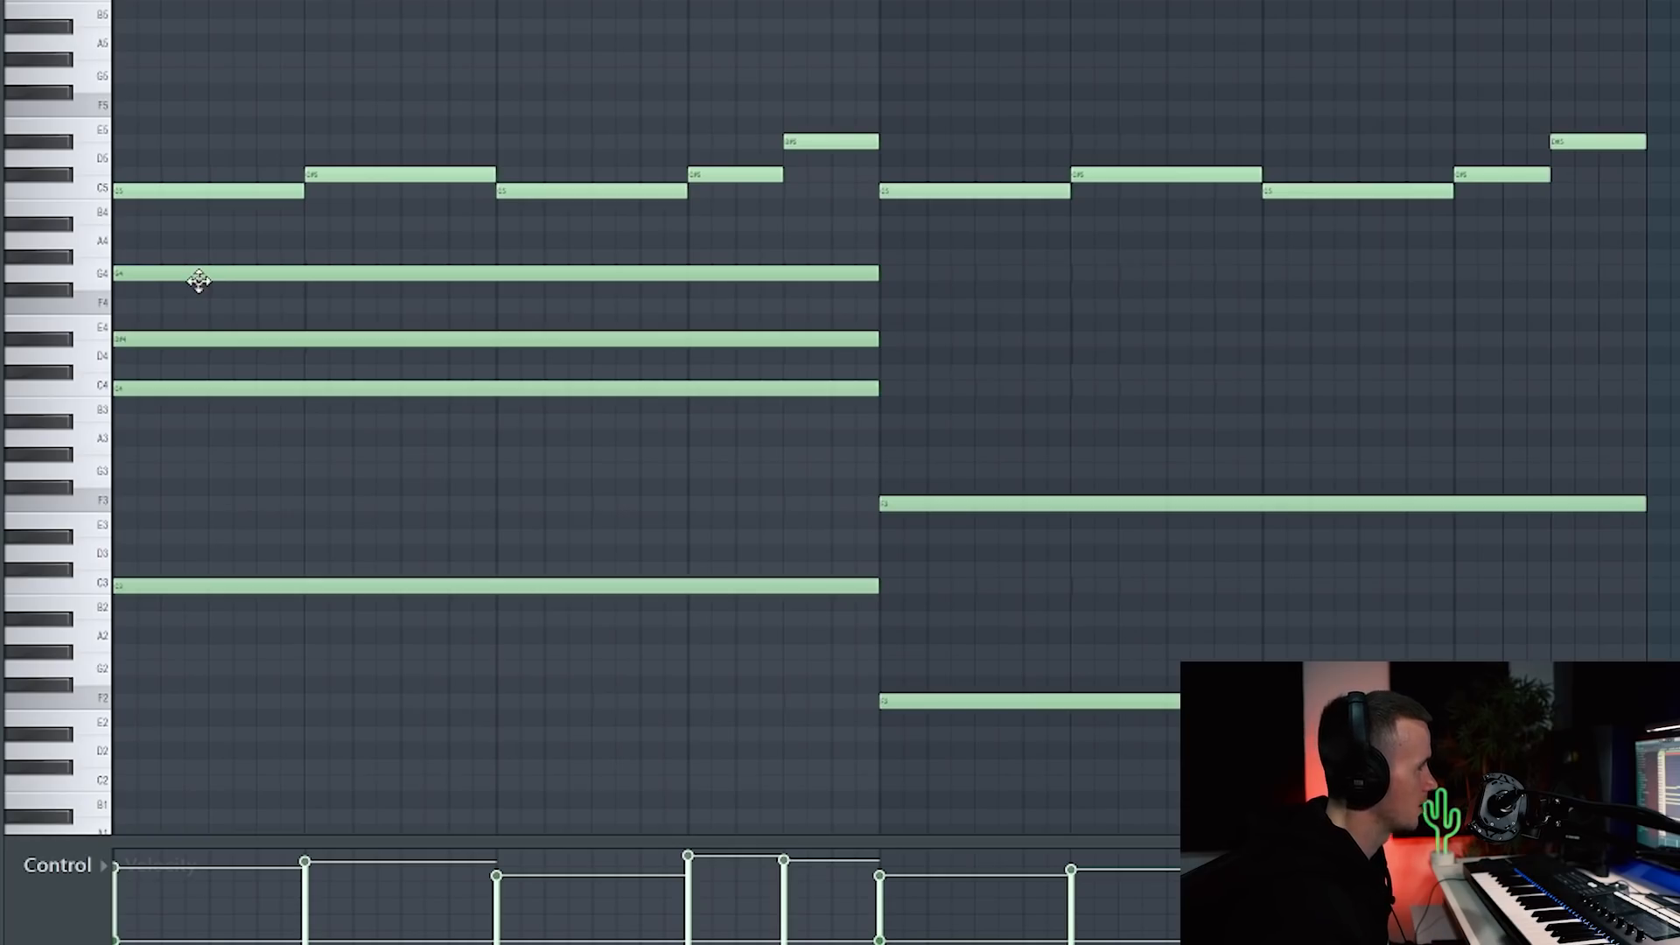
key("space")
key("space")
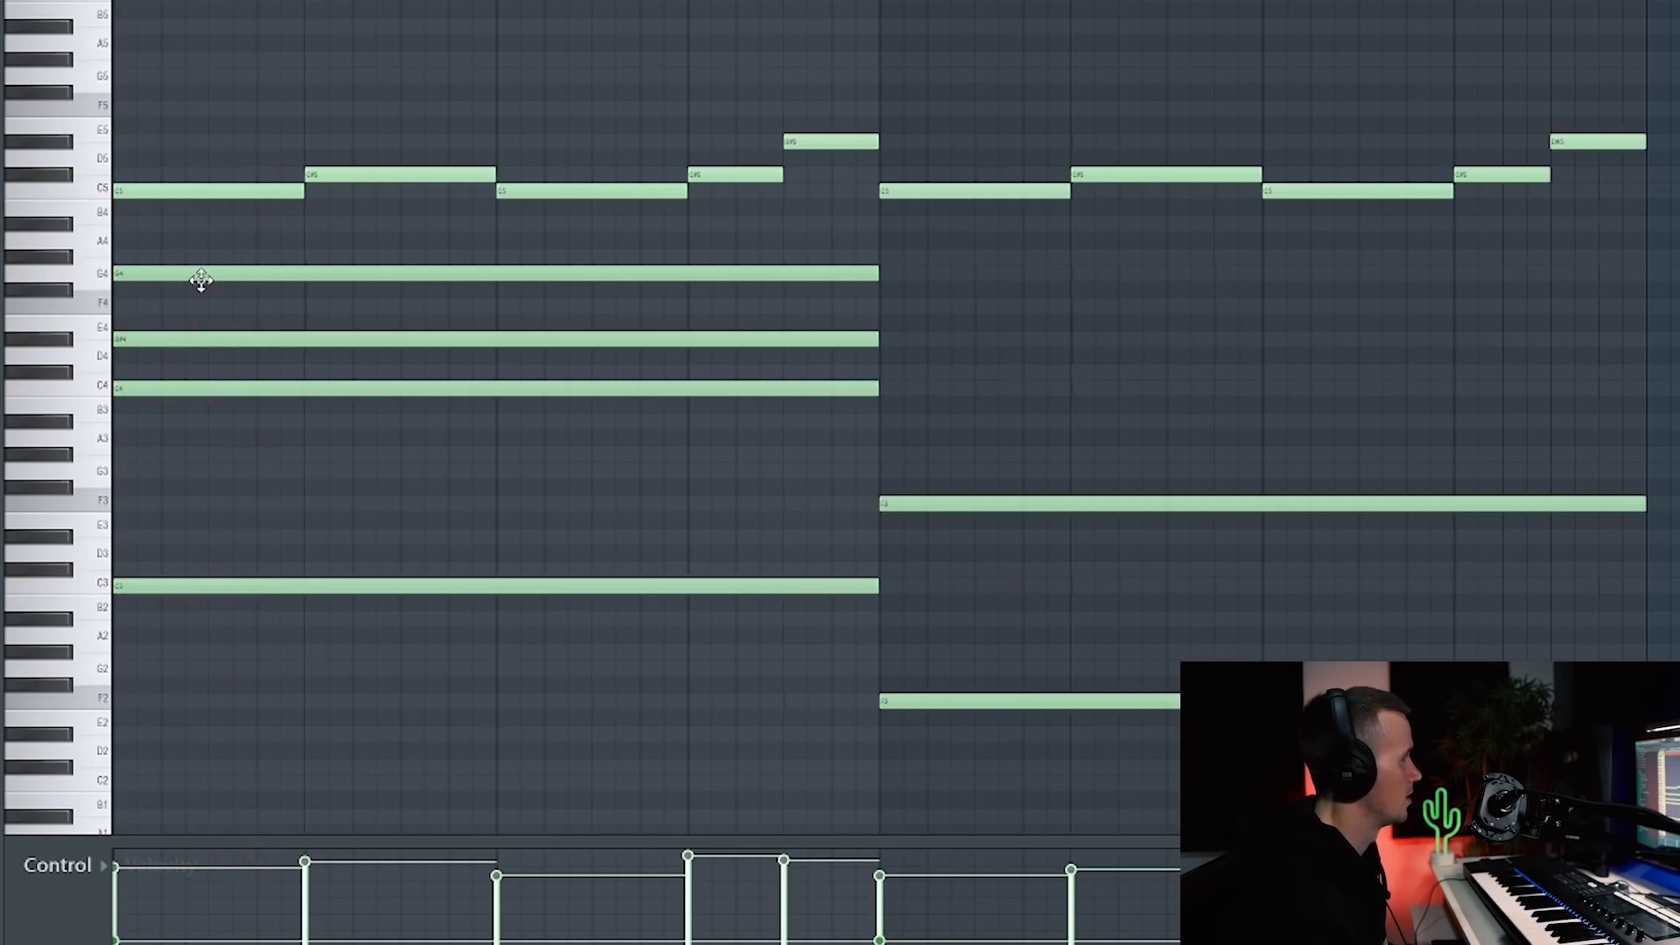
right_click(167, 339)
Step: Draw a long second-half note, move it to C4, and play back the chords
key("space")
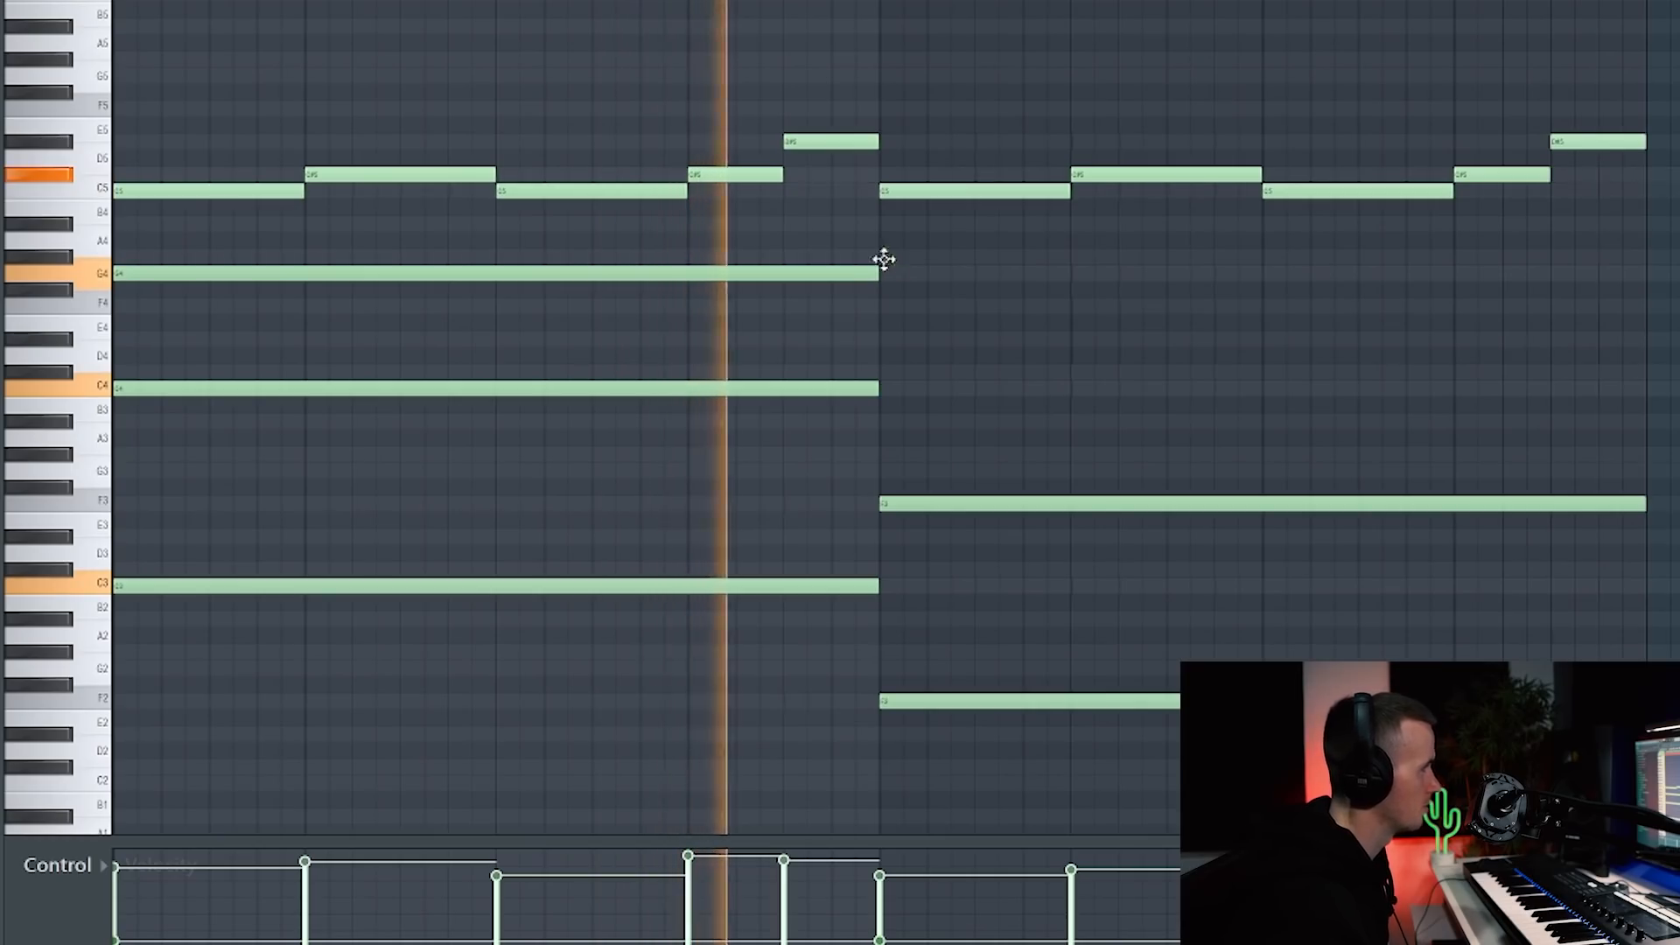
left_click(886, 259)
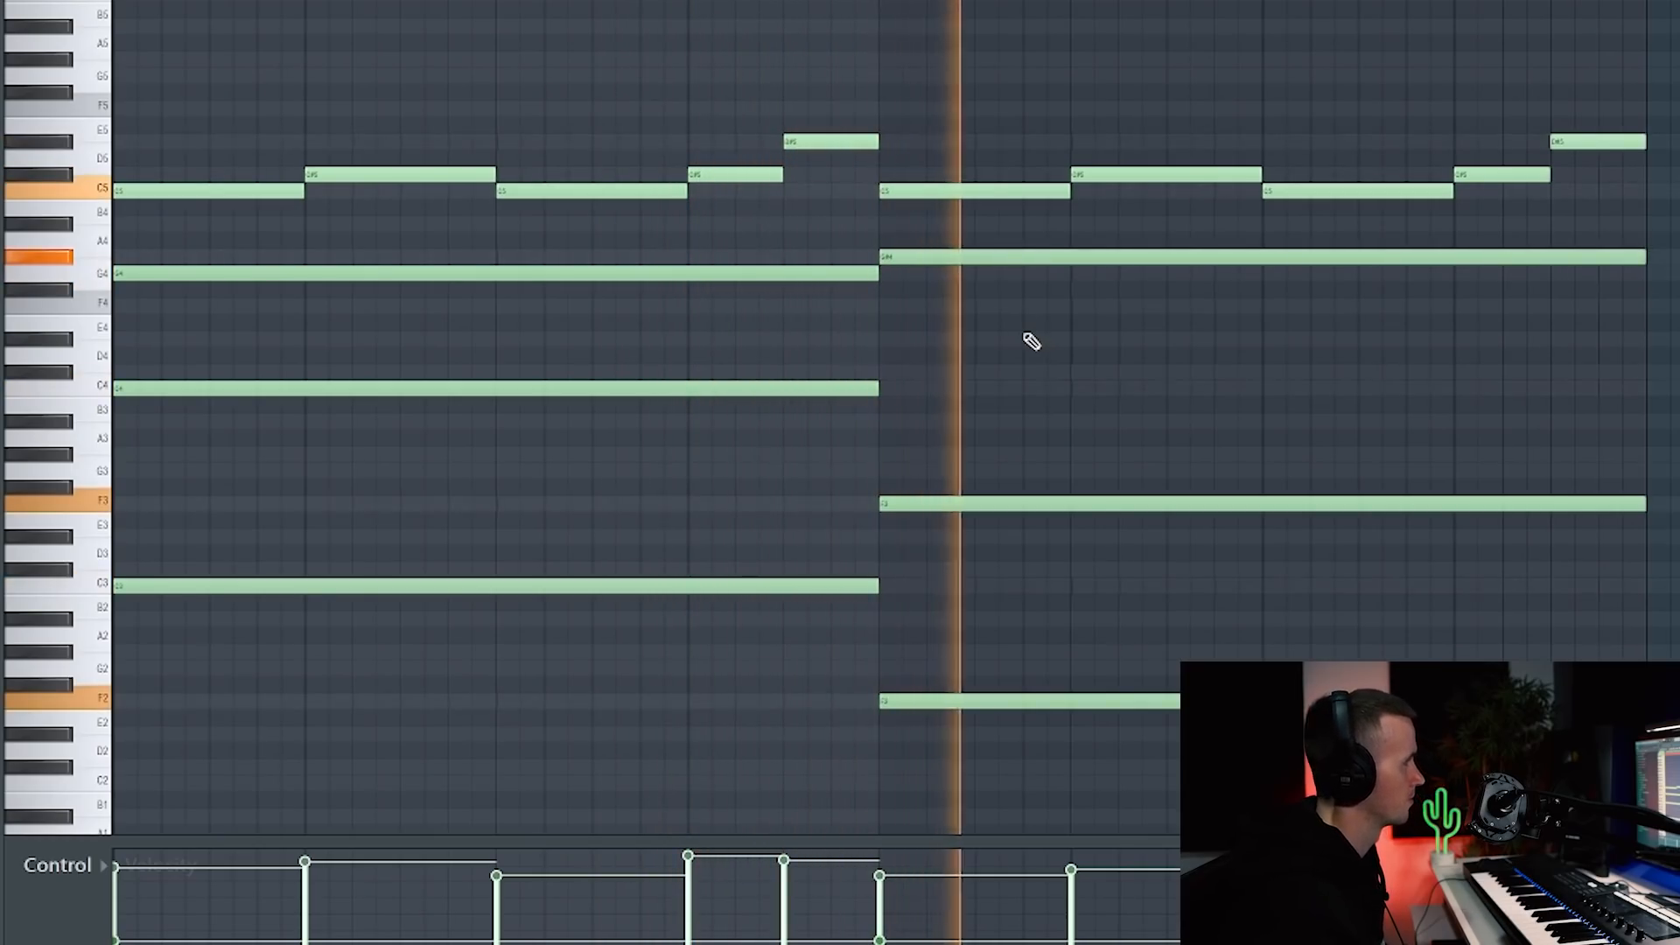
key("space")
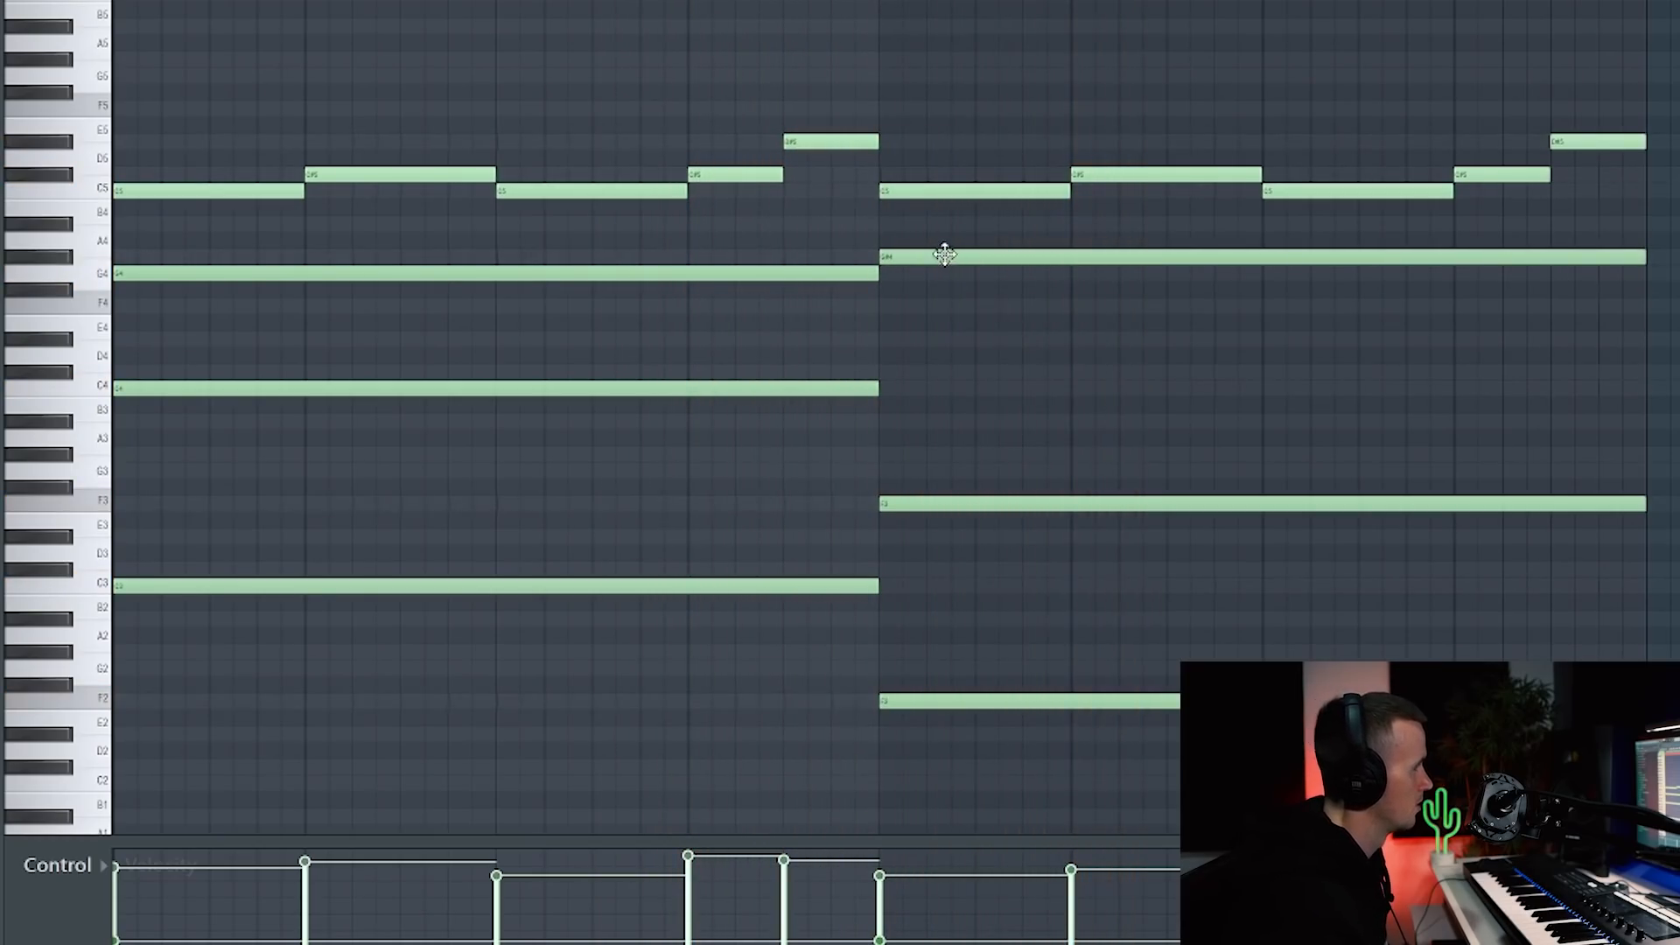
left_click_drag(946, 253, 955, 391)
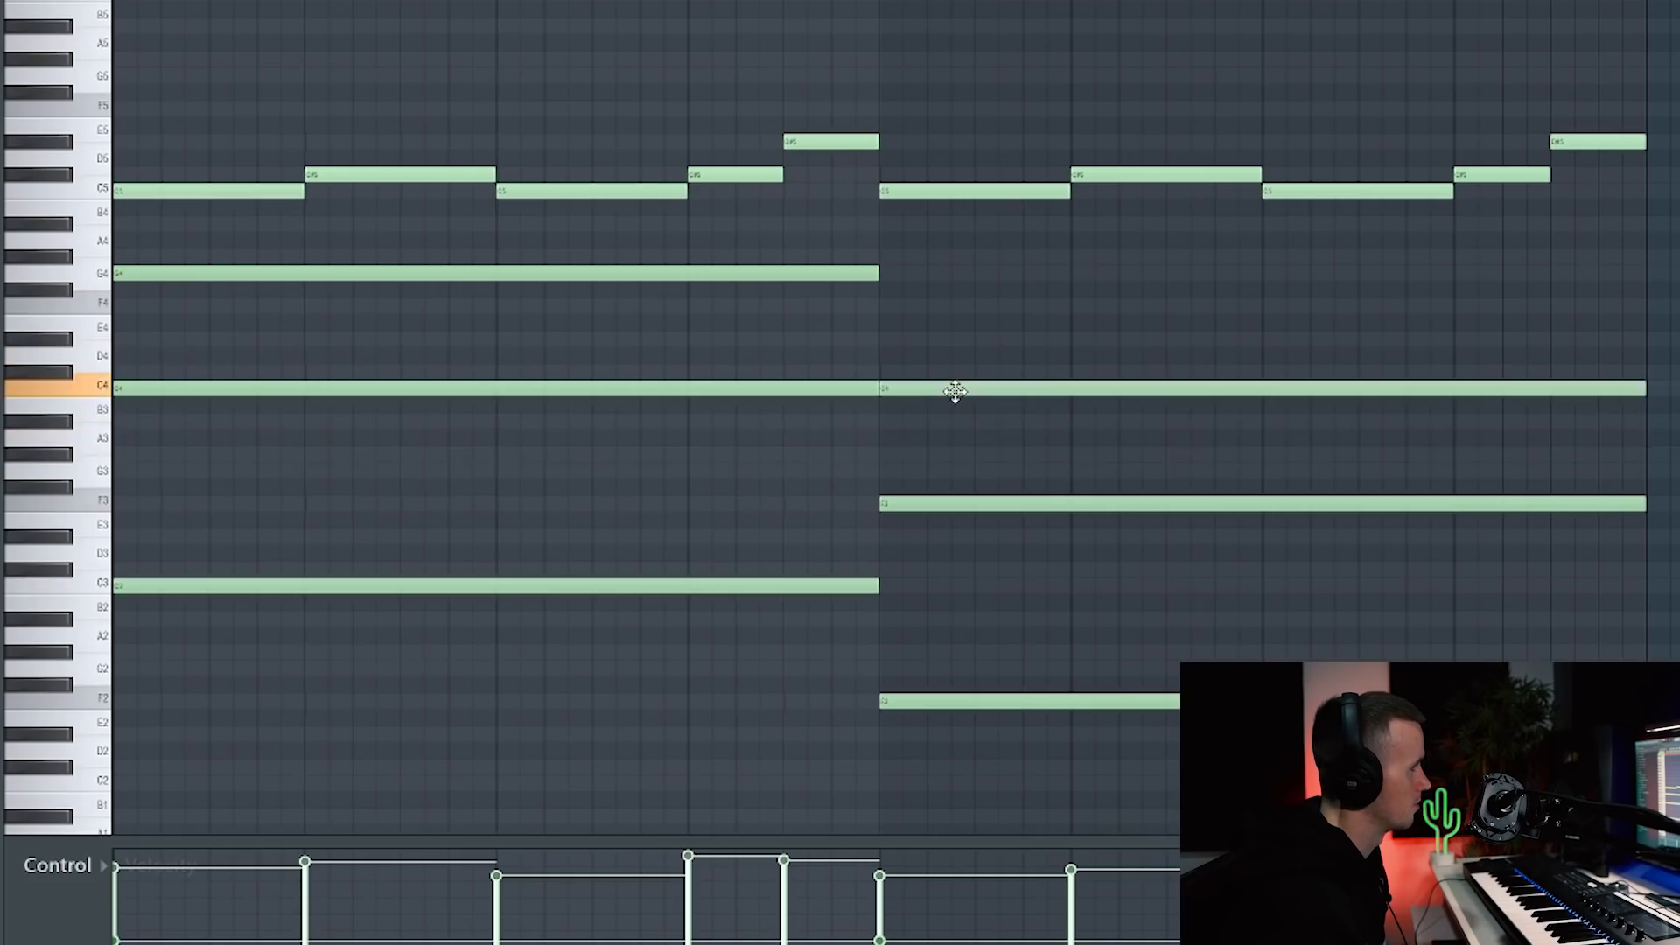
key("space")
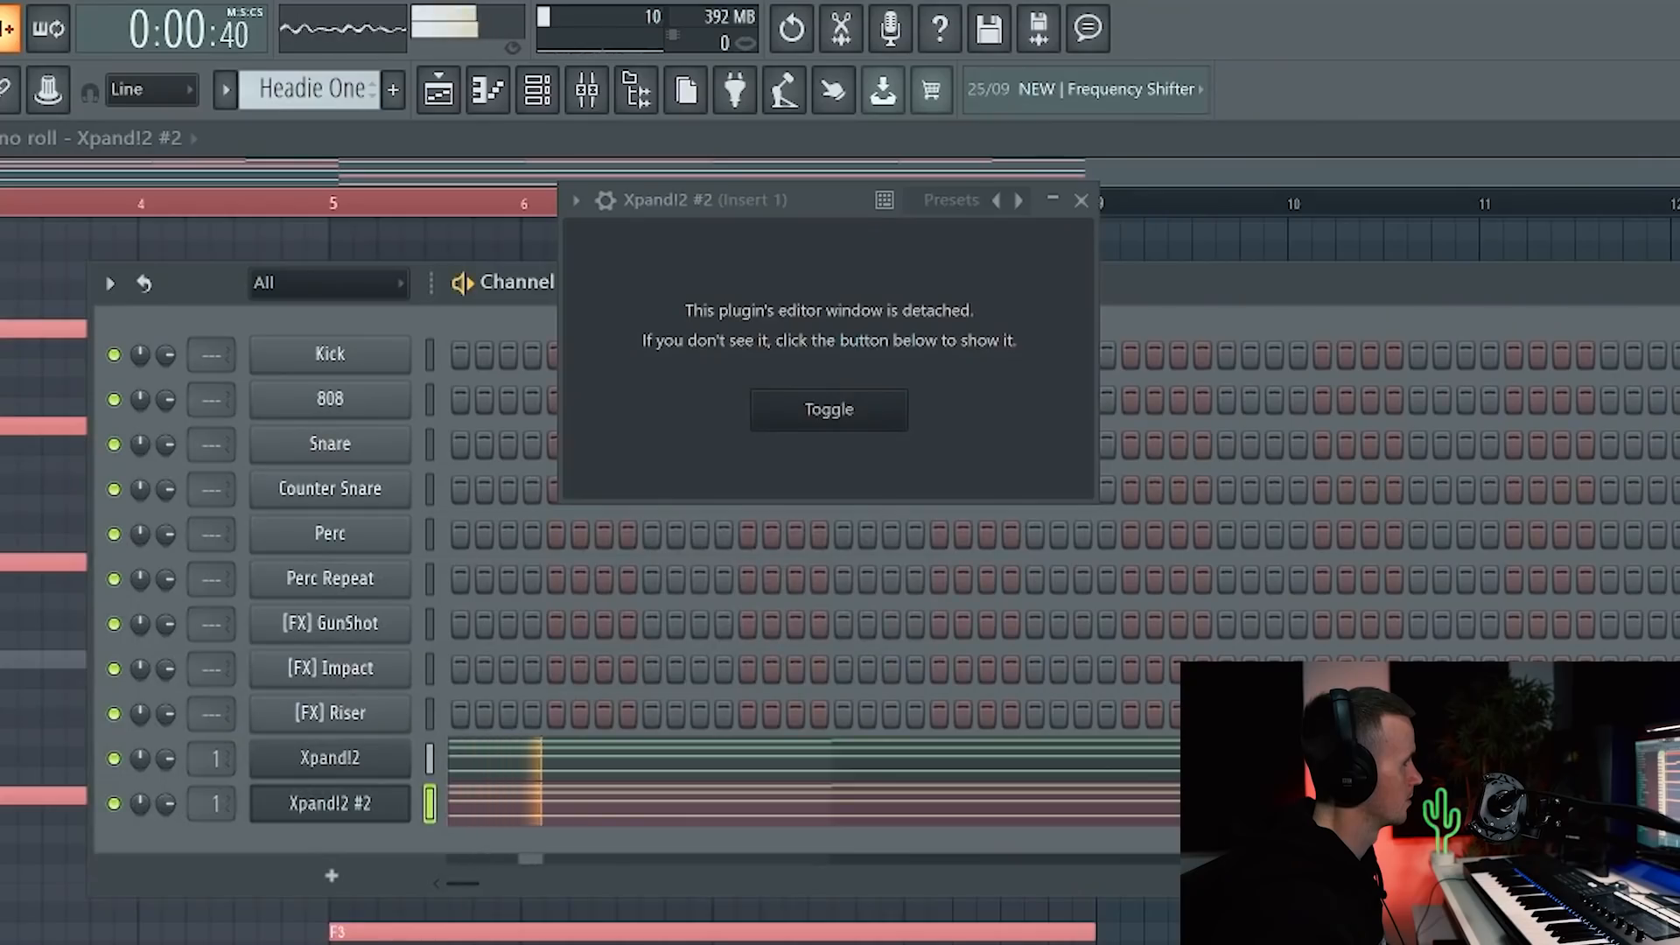
Step: Show the Xpand!2 editor again, now on the +51 Angels choir and pad preset
left_click(378, 809)
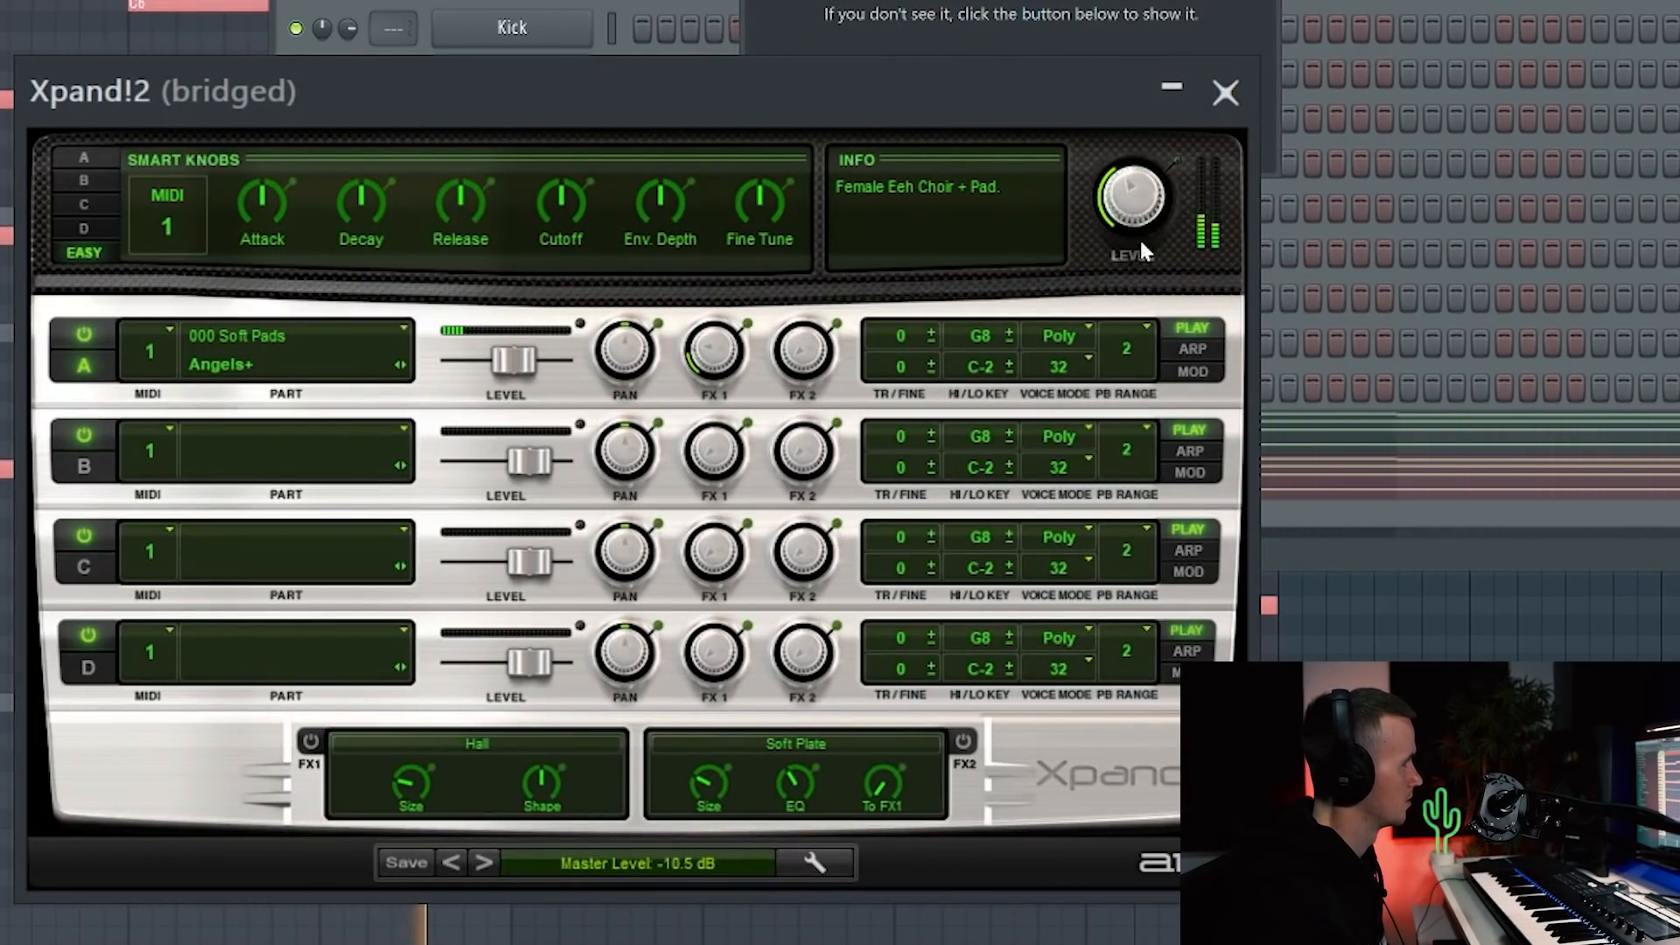
Step: Step to the next Xpand!2 preset and delete the C4 note in bars 1–4
left_click(482, 863)
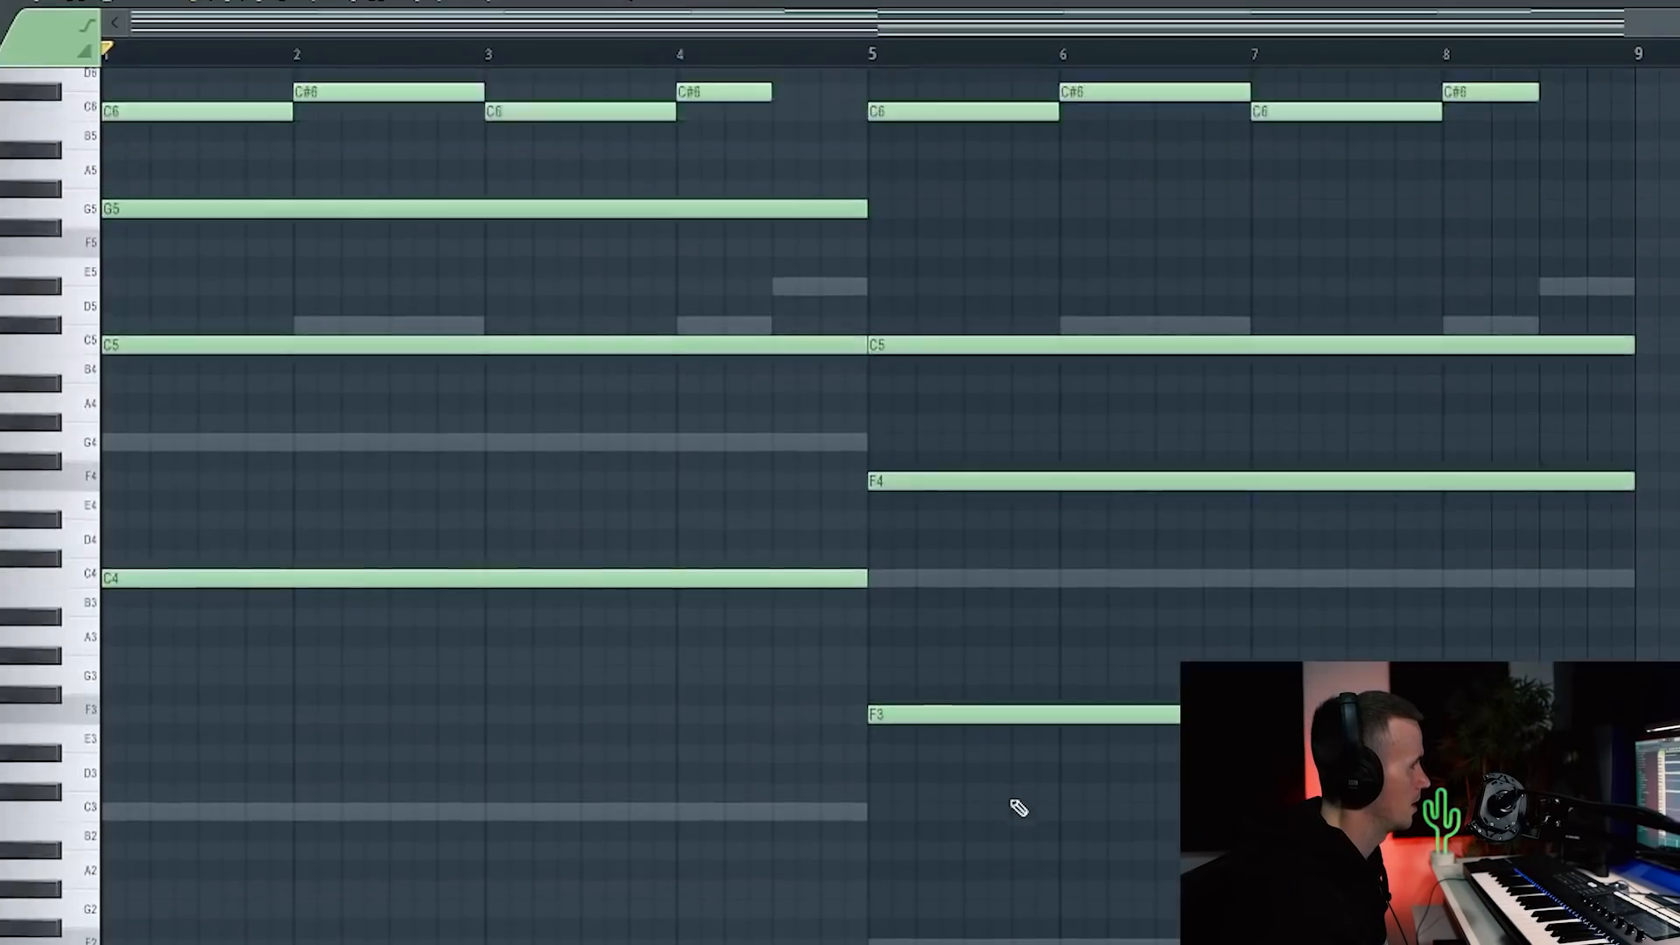
scroll(1013, 803, "up", 2)
right_click(744, 705)
key("space")
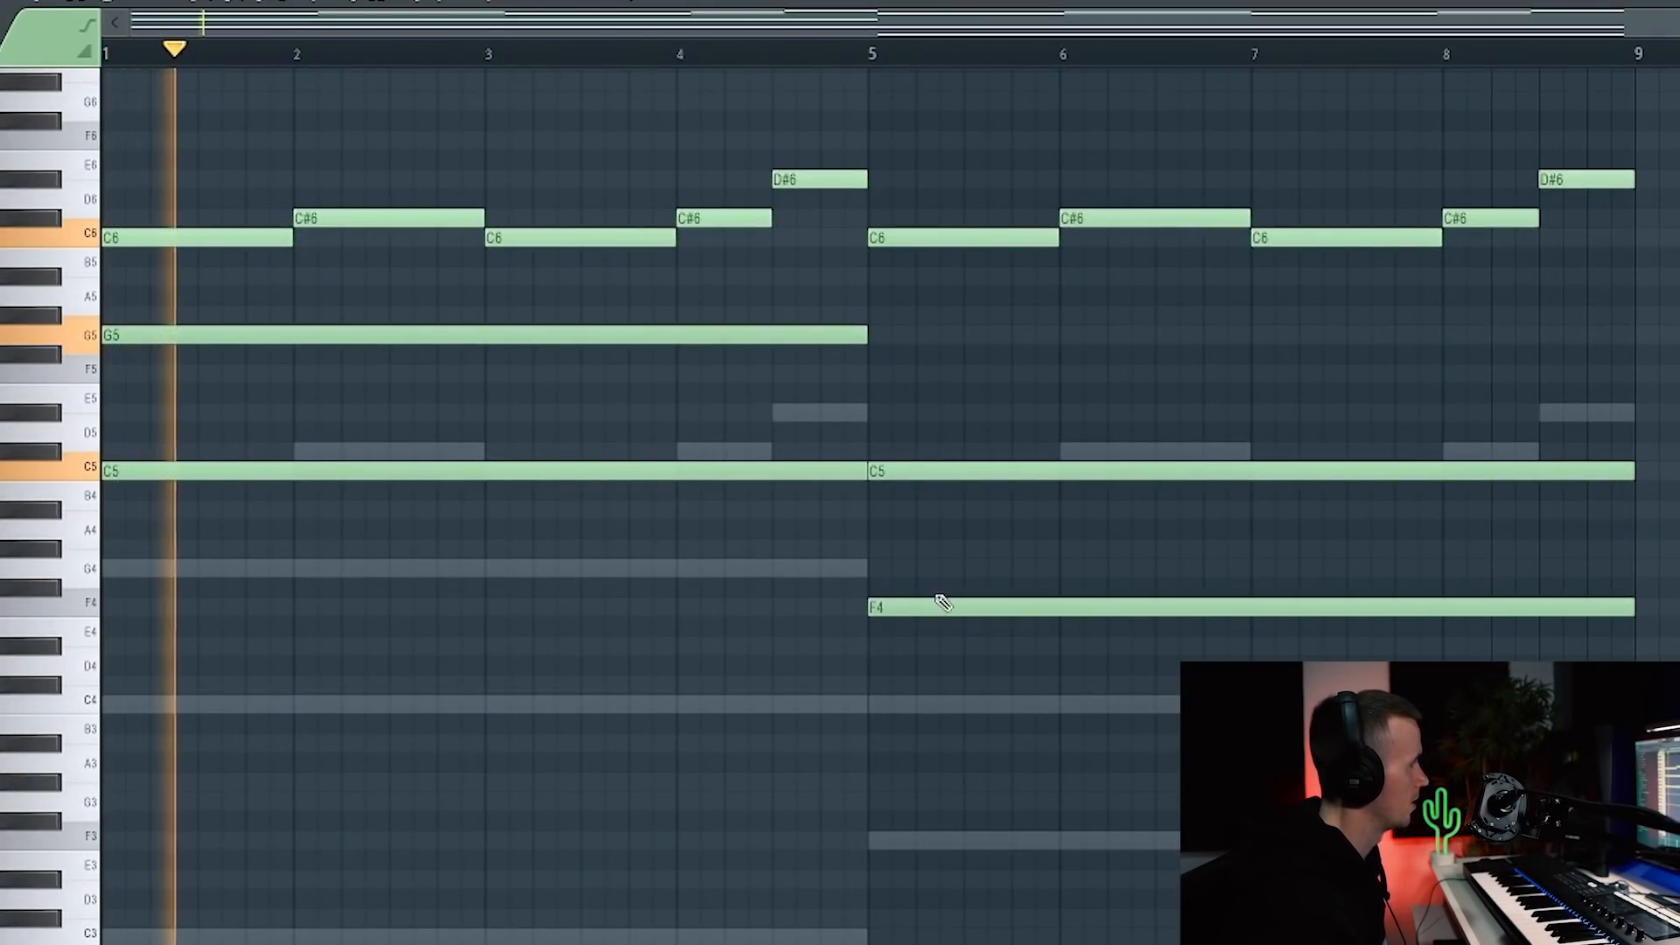
Step: Raise the second-half F4 note an octave to F5, then toggle the channel rack with F6
scroll(1009, 364, "down", 1)
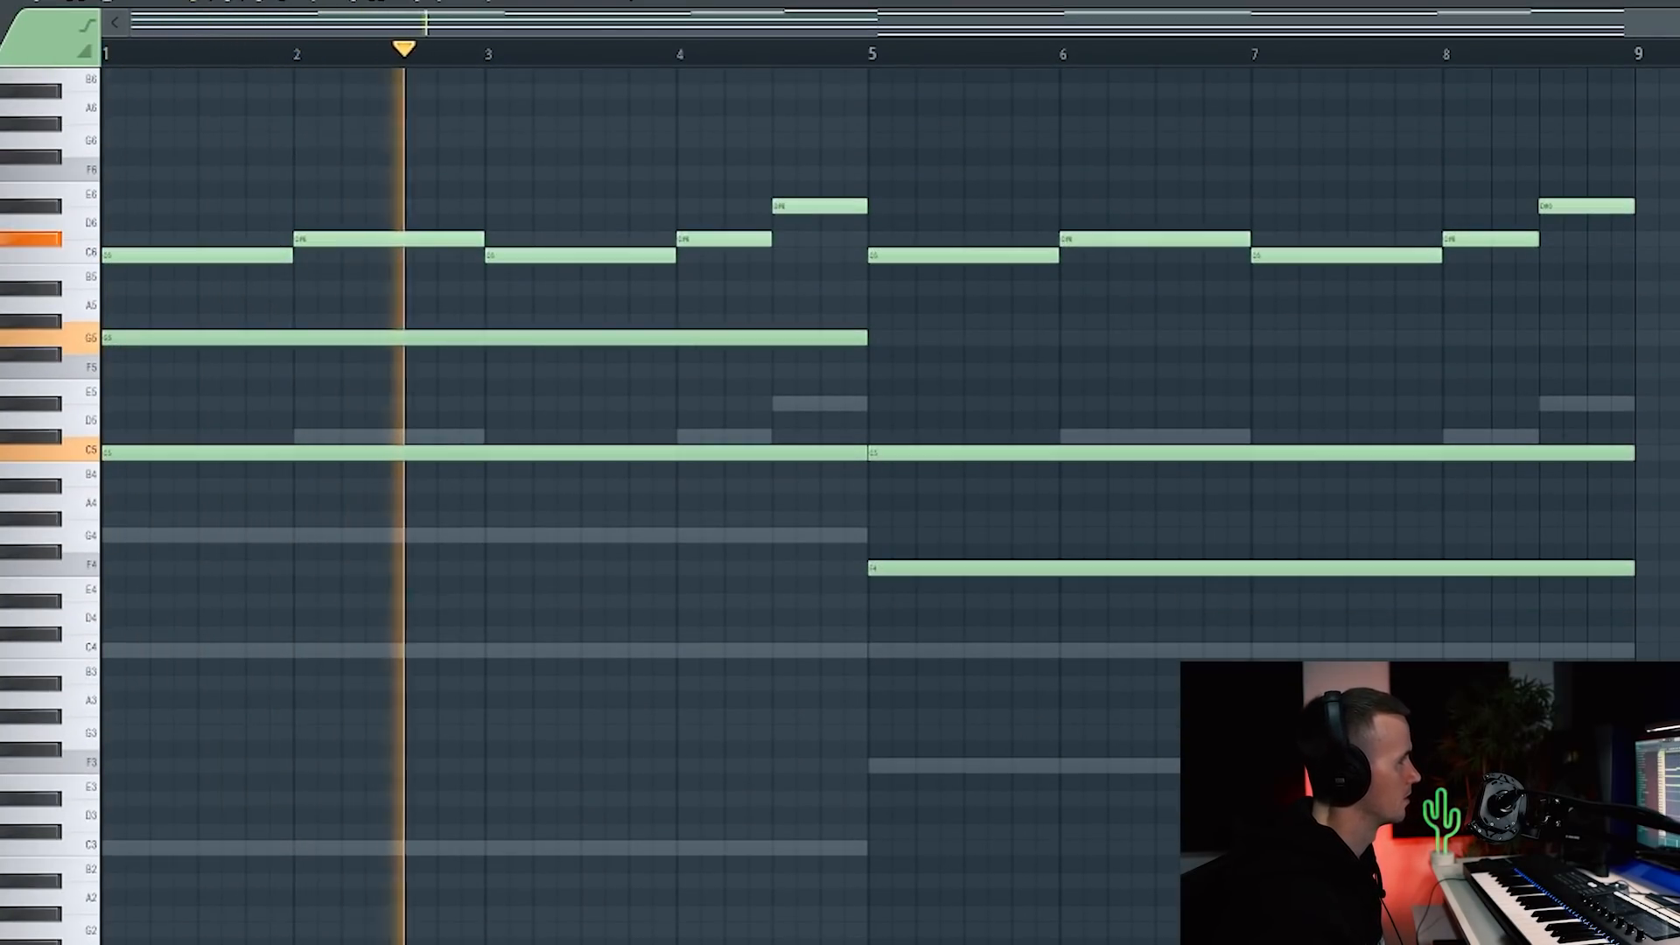
left_click(981, 568, "ctrl")
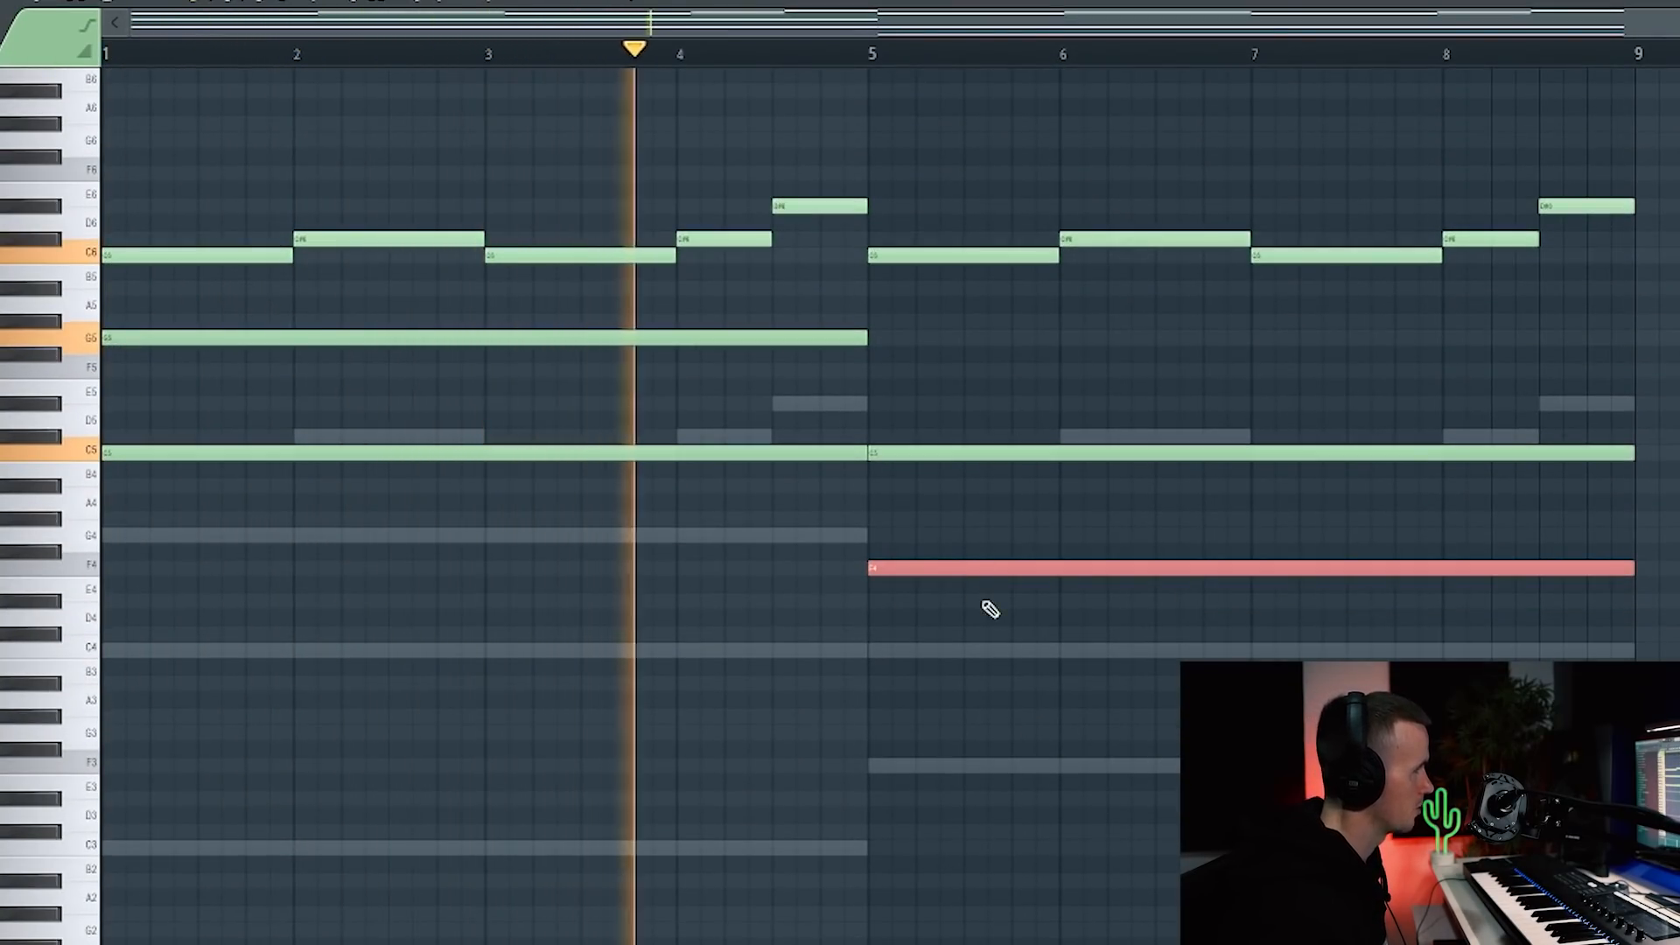
key("ctrl+Up")
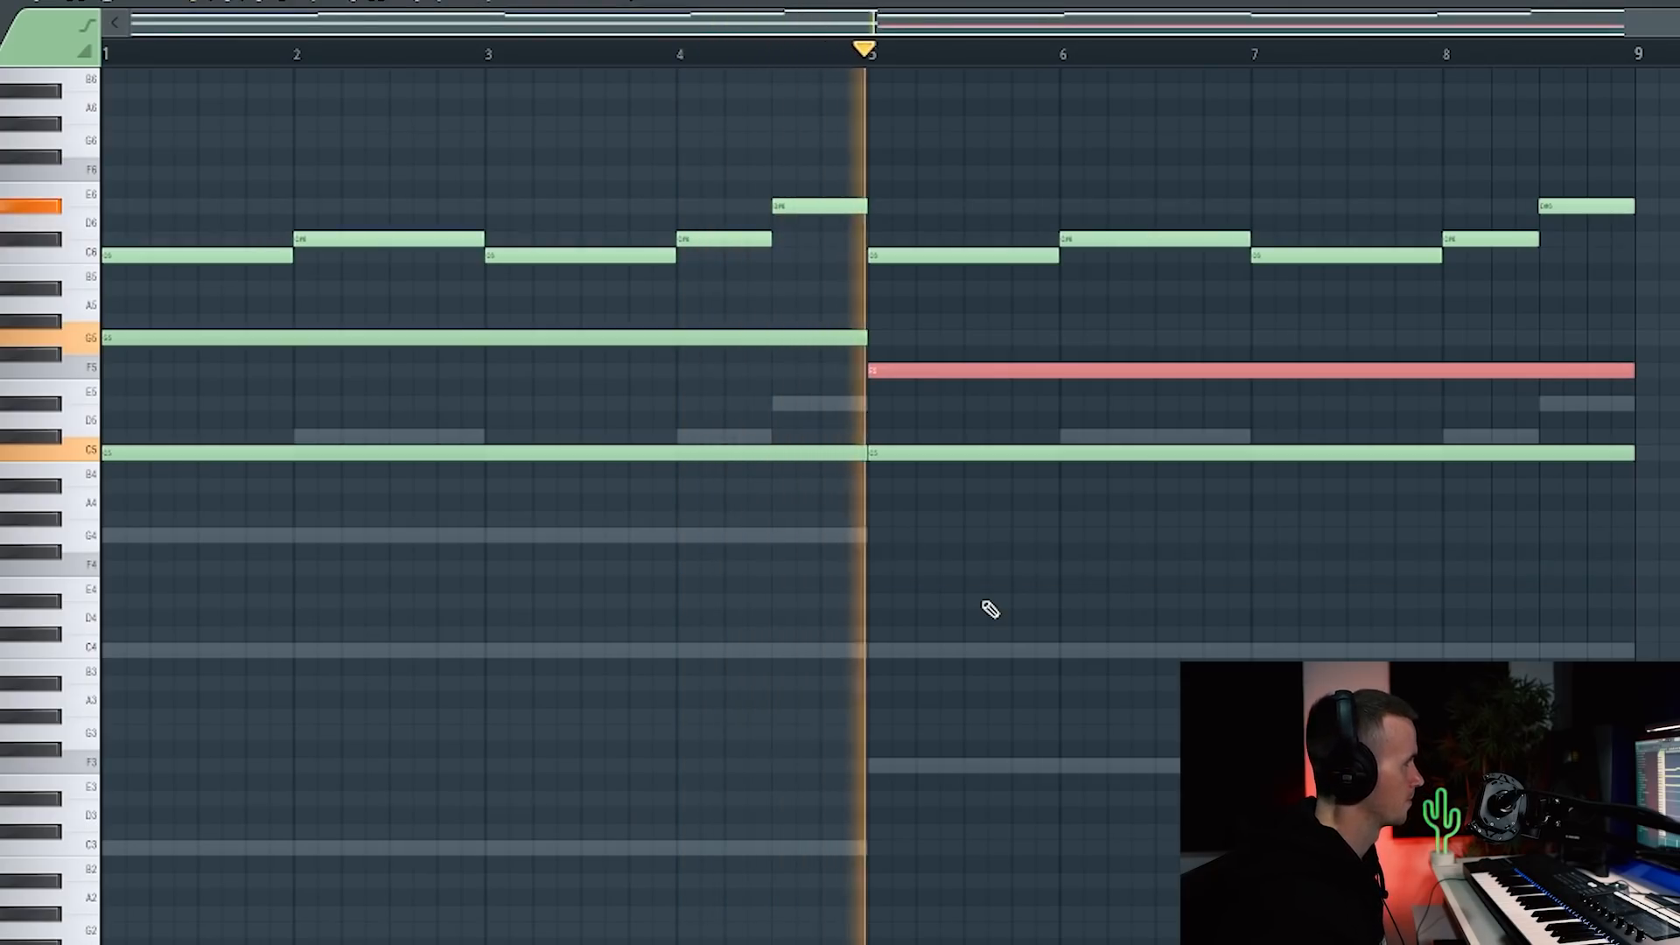
left_click(982, 602, "ctrl")
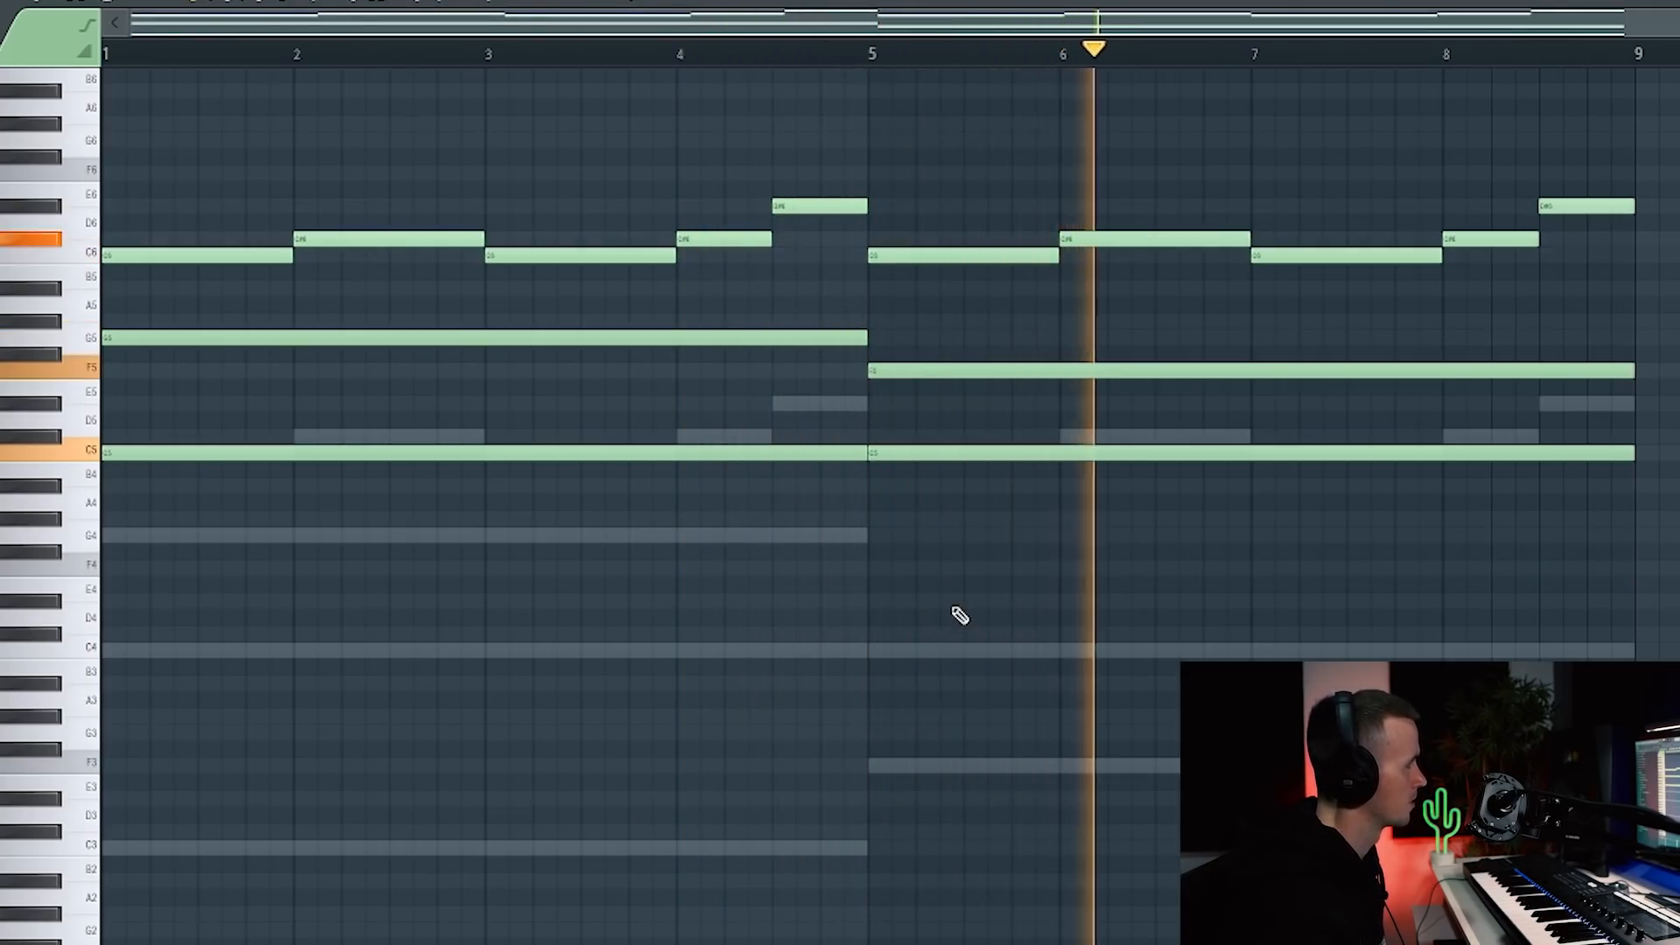
key("F6")
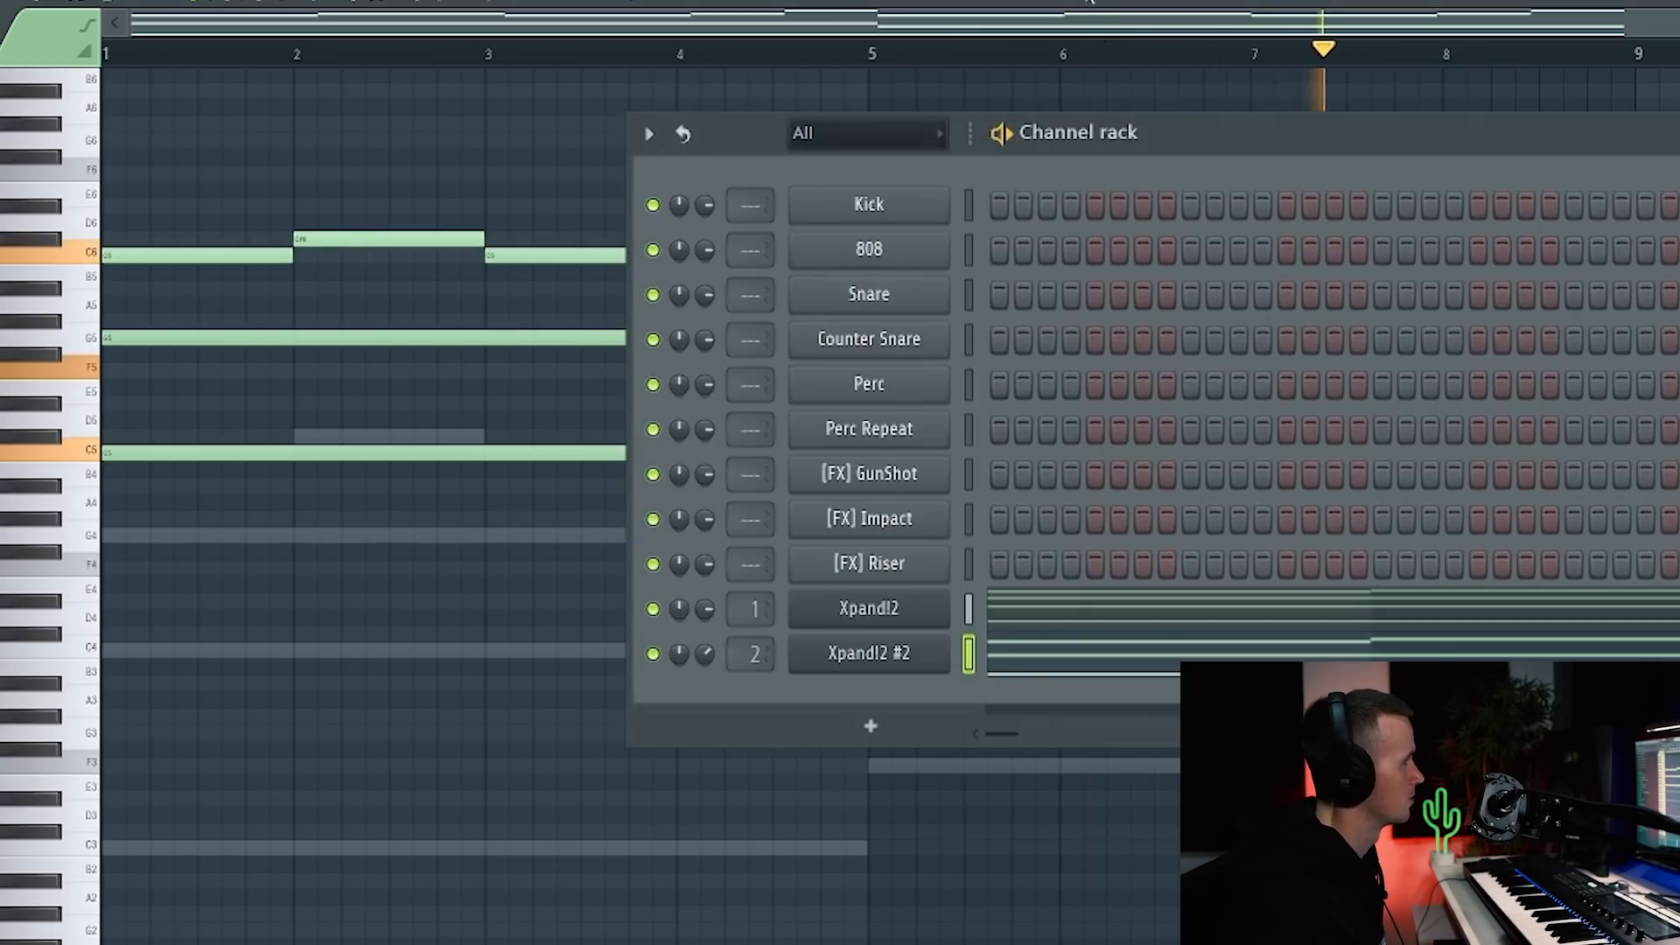
key("F6")
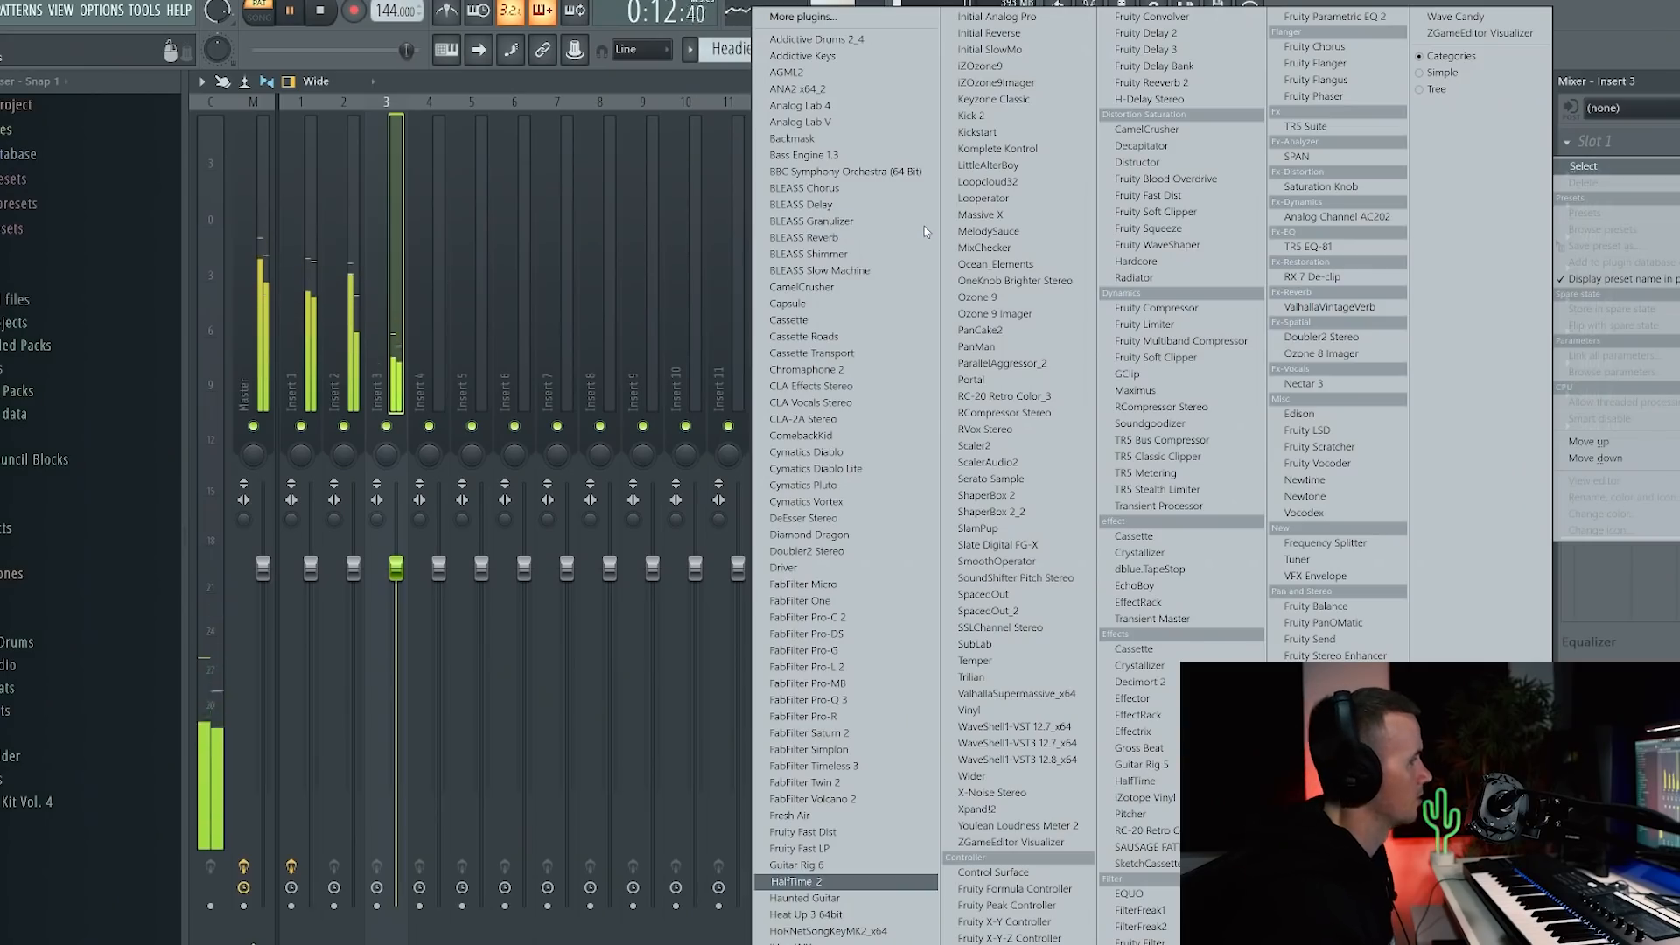
Step: Choose ShaperBox 2 from the plugin list on mixer Insert 3 to view its Time curve
left_click(924, 225)
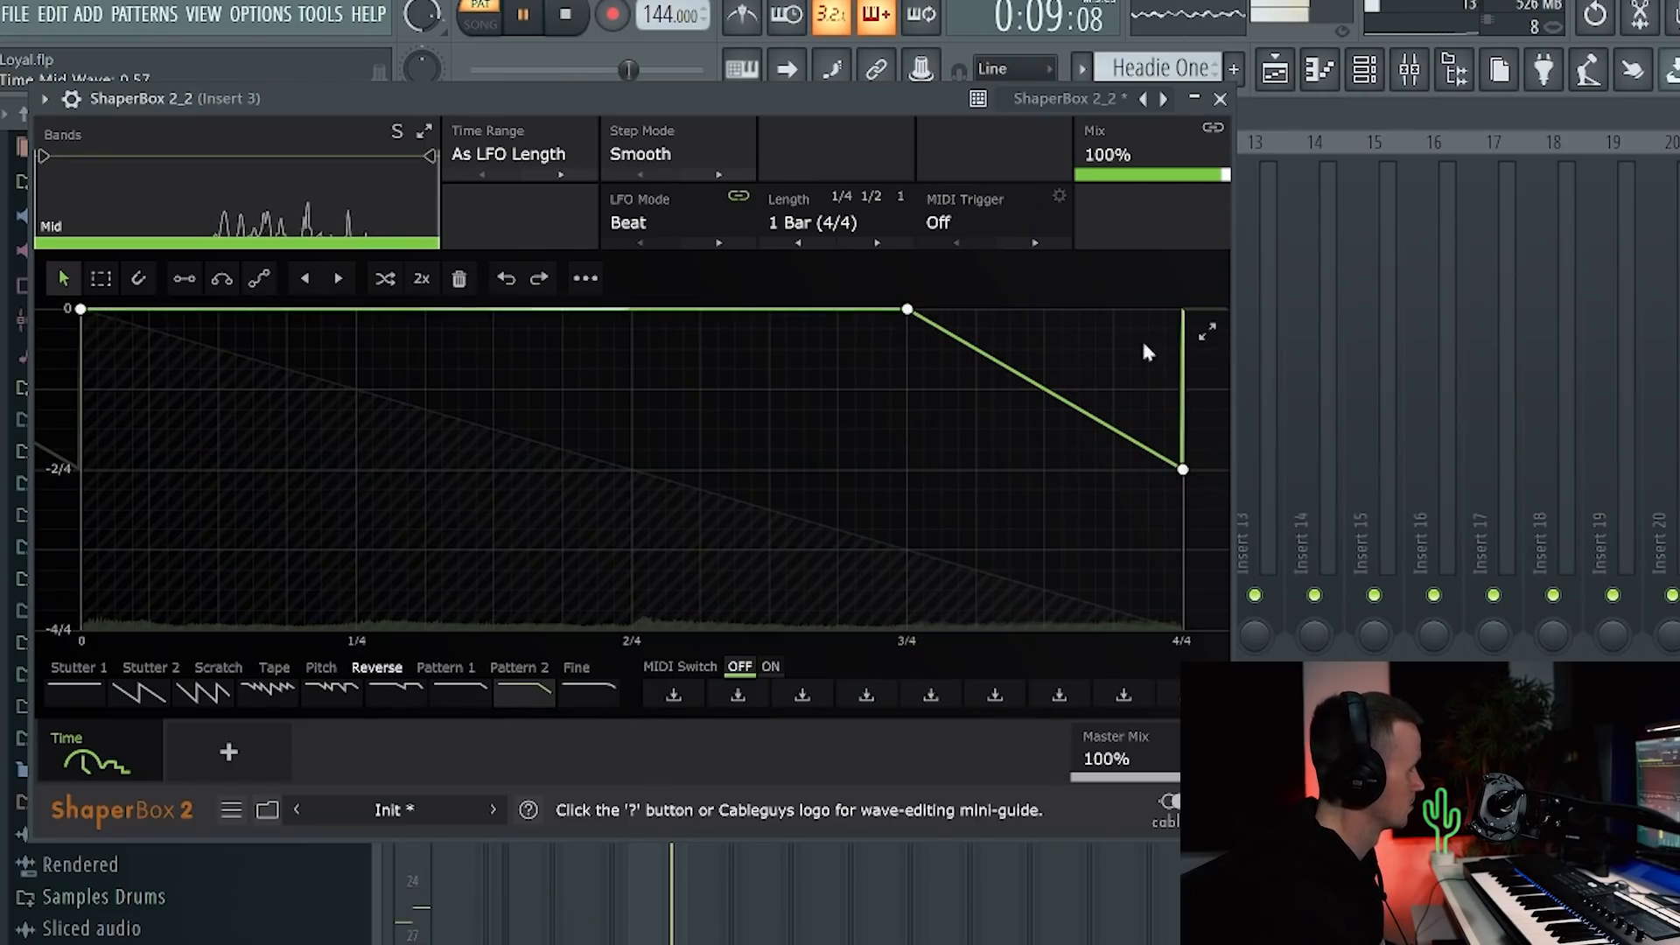
Step: Close the ShaperBox 2 effect window
left_click(1221, 100)
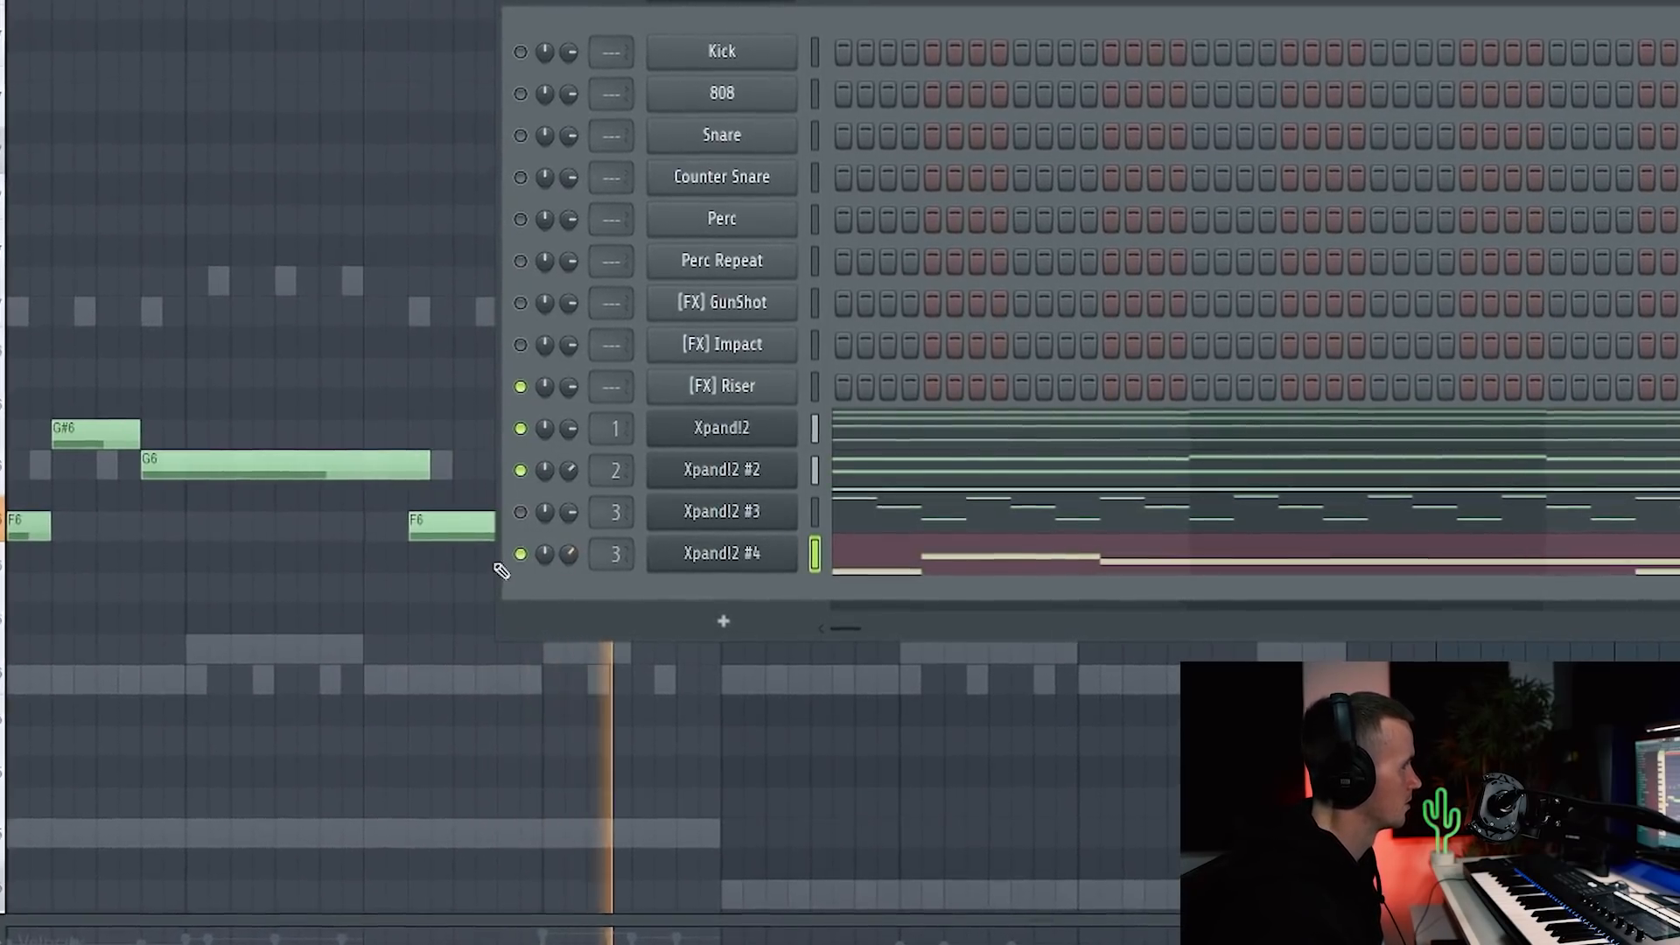
Step: Load the +02 Chimes Bells Arpeggio preset into Xpand!2 #3 and close its window
right_click(367, 294)
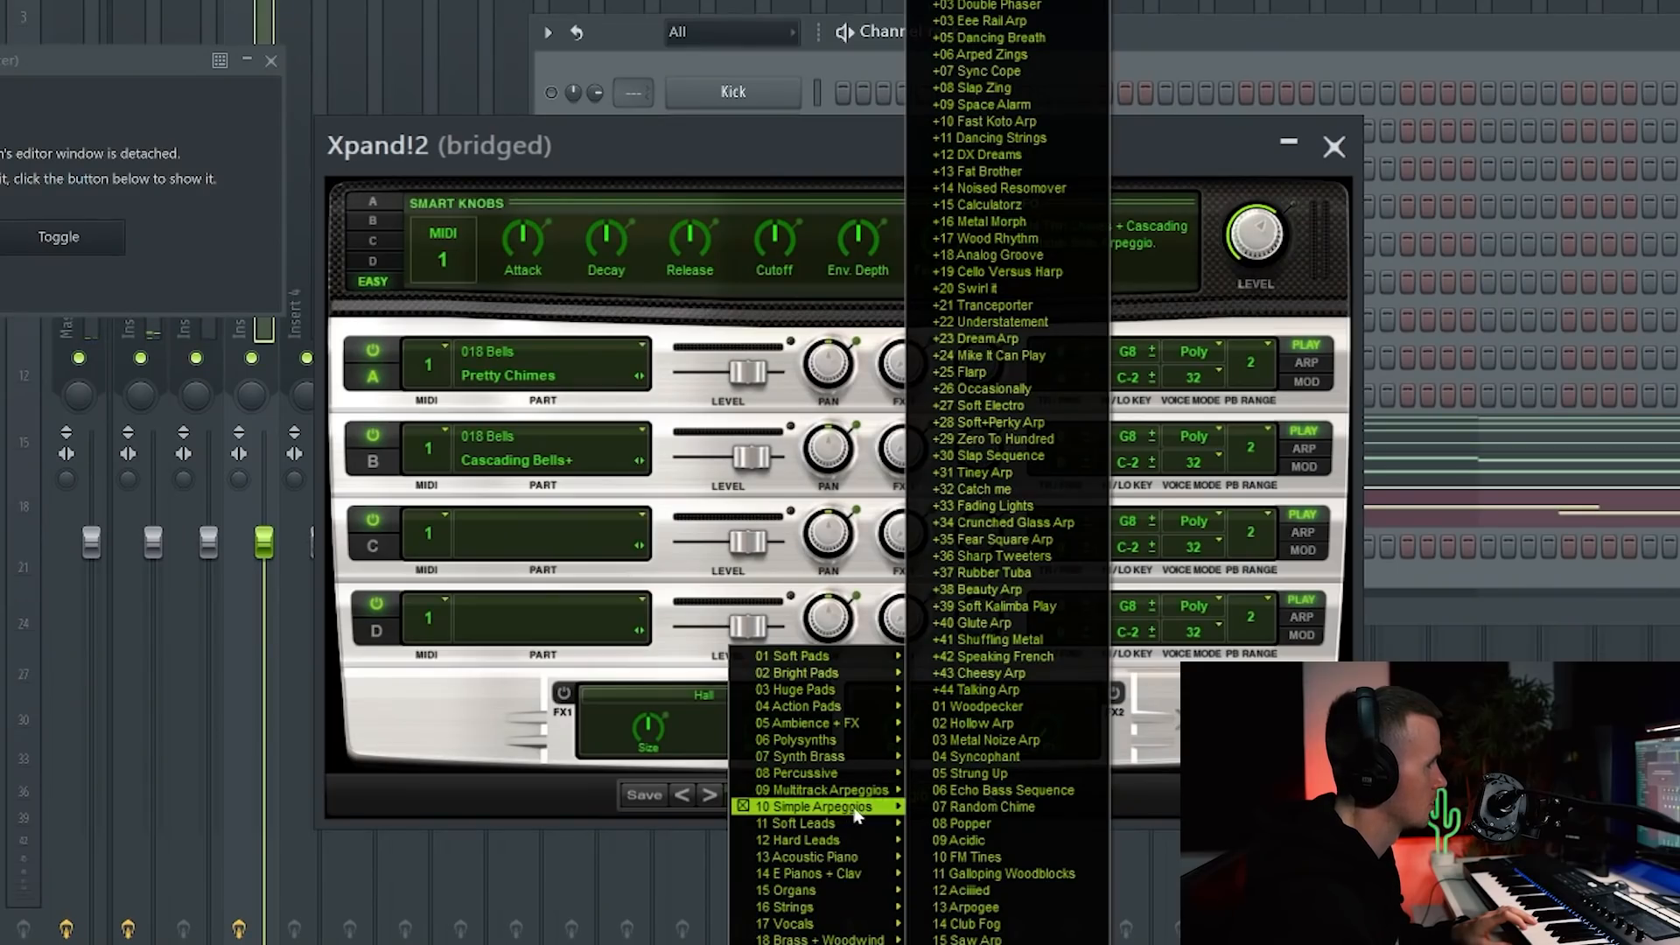
left_click(1042, 2)
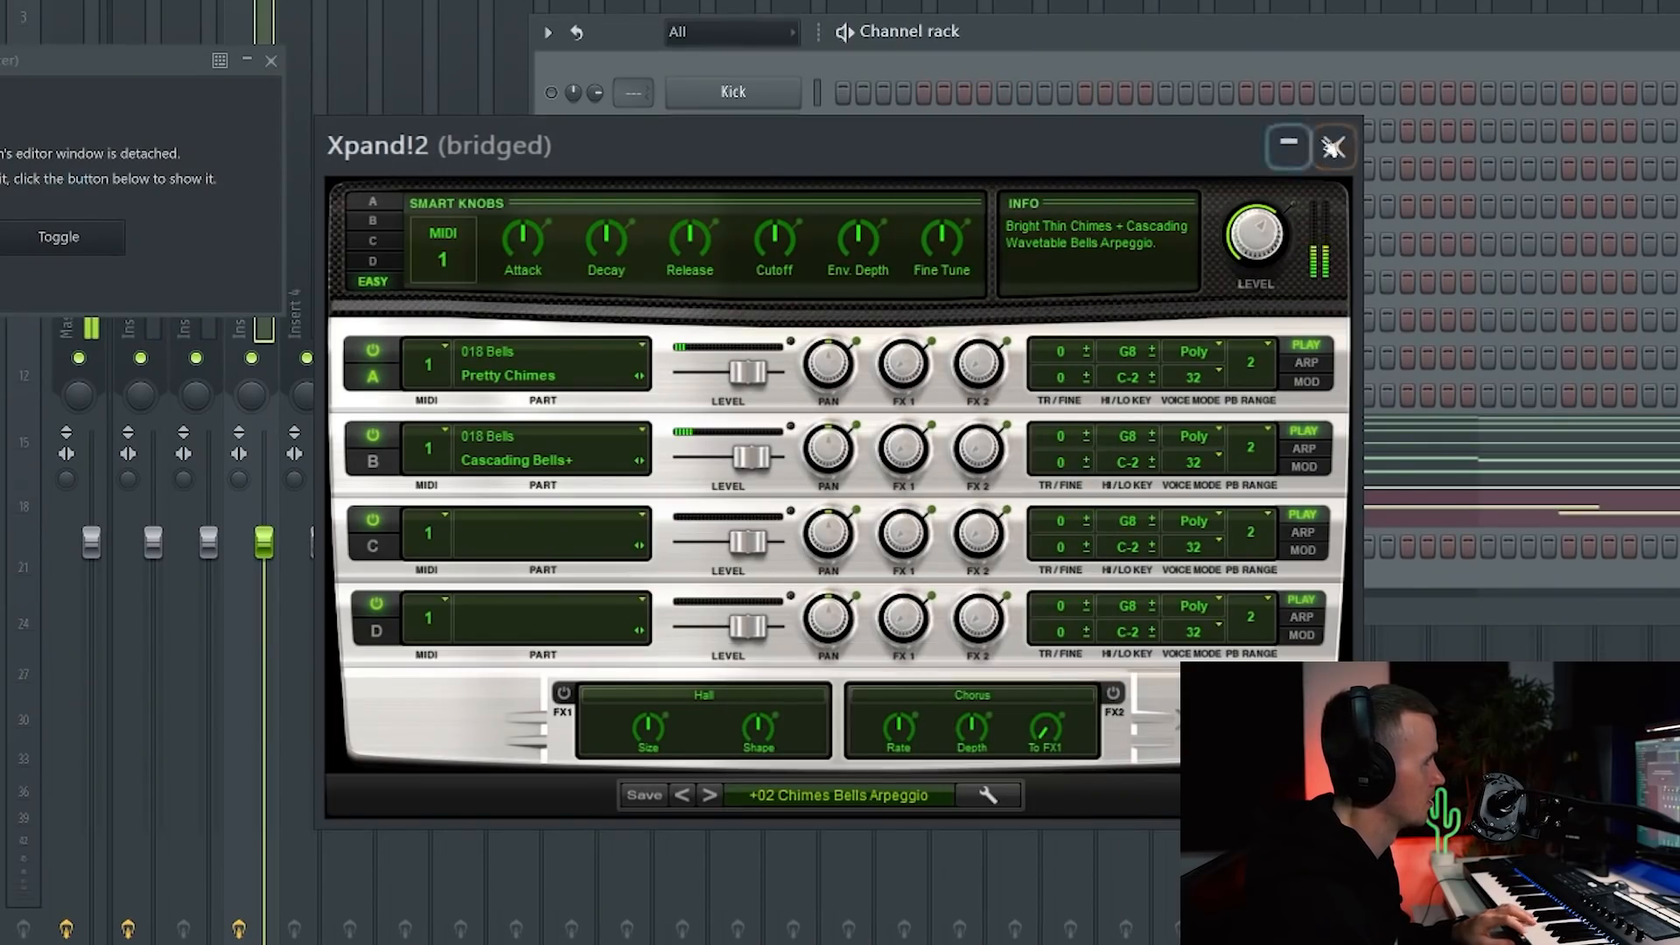
left_click(1199, 40)
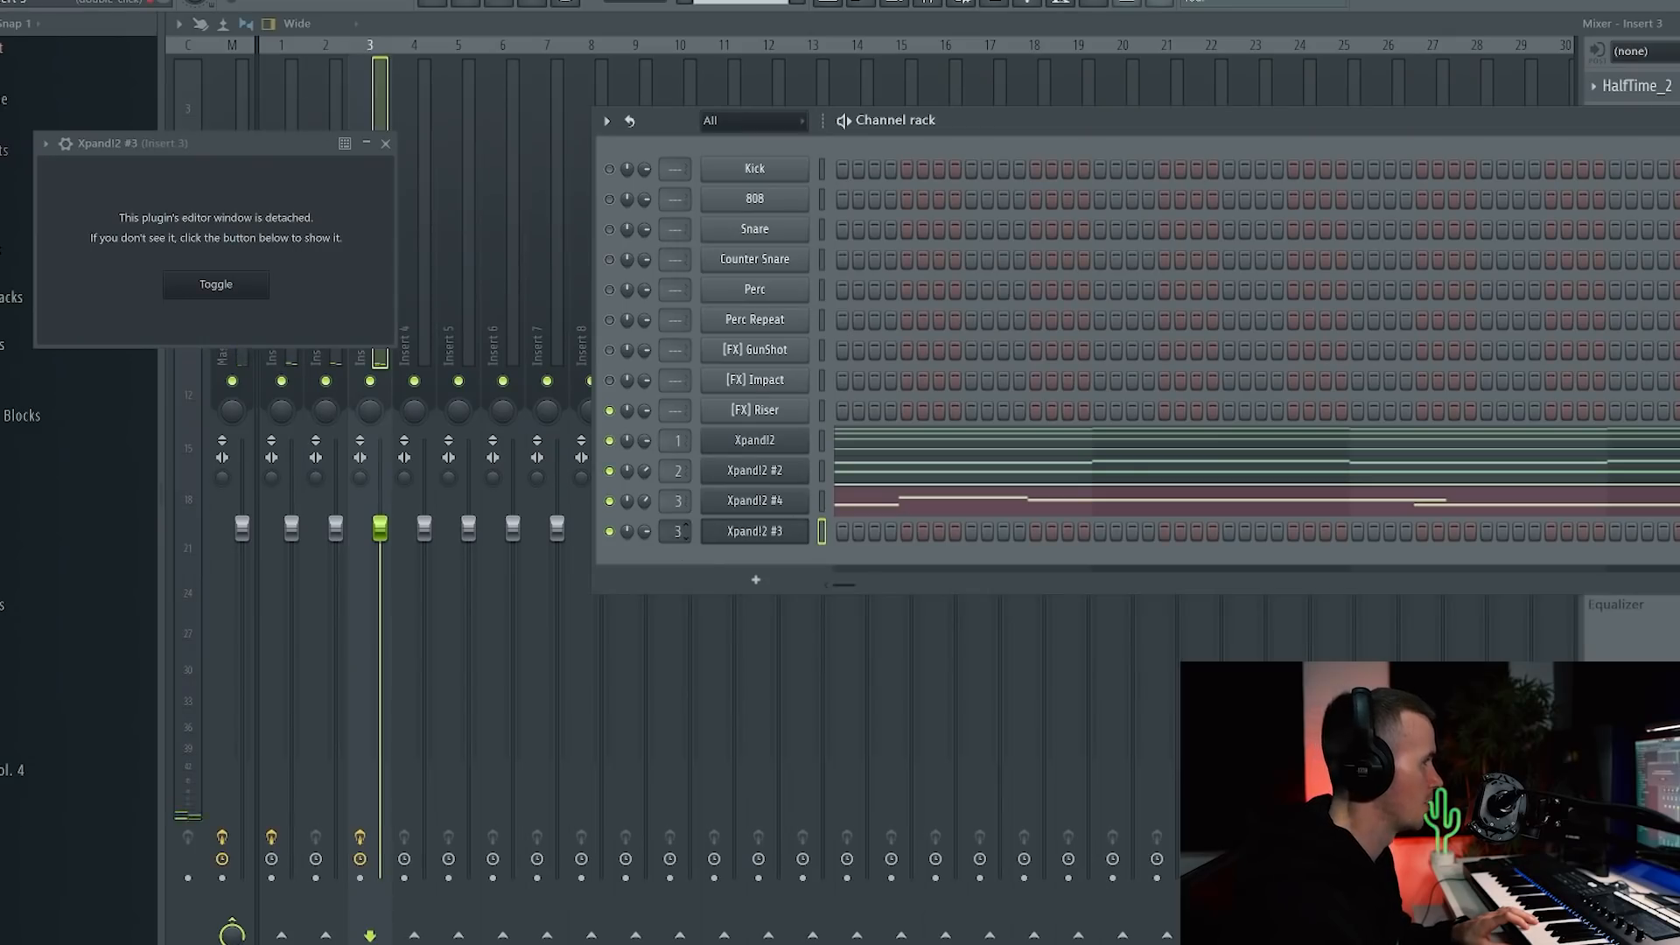
Step: Close the Xpand!2 #3 wrapper, HalfTime and Fruity parametric EQ 2 windows
left_click(405, 325)
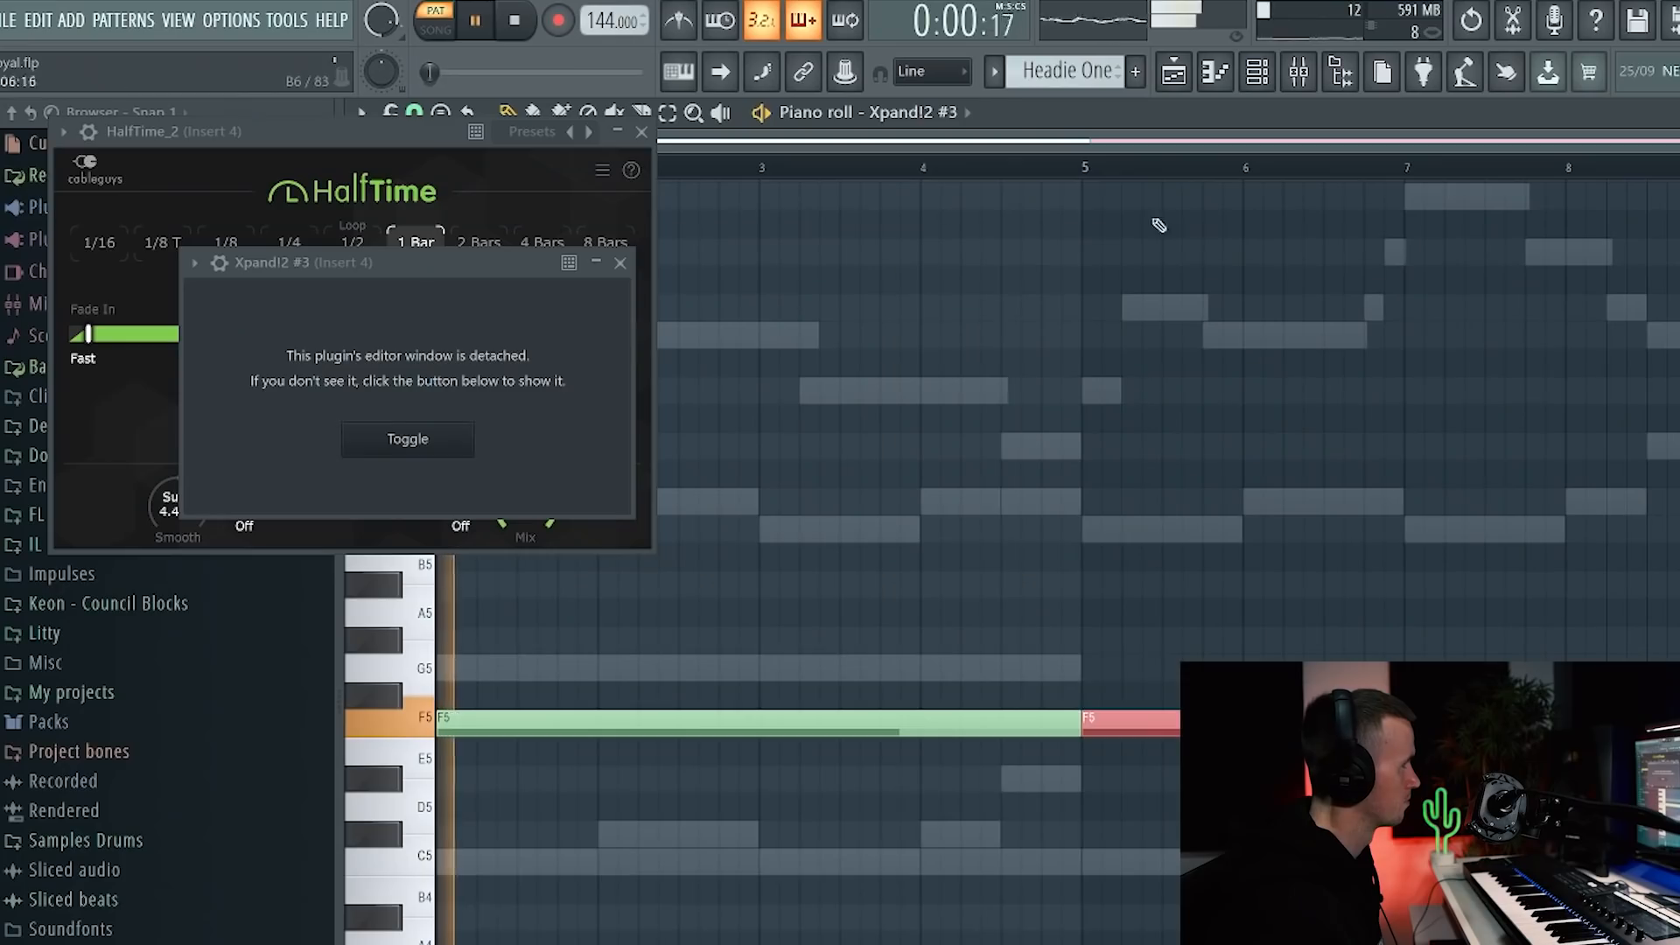
left_click(620, 263)
left_click(646, 130)
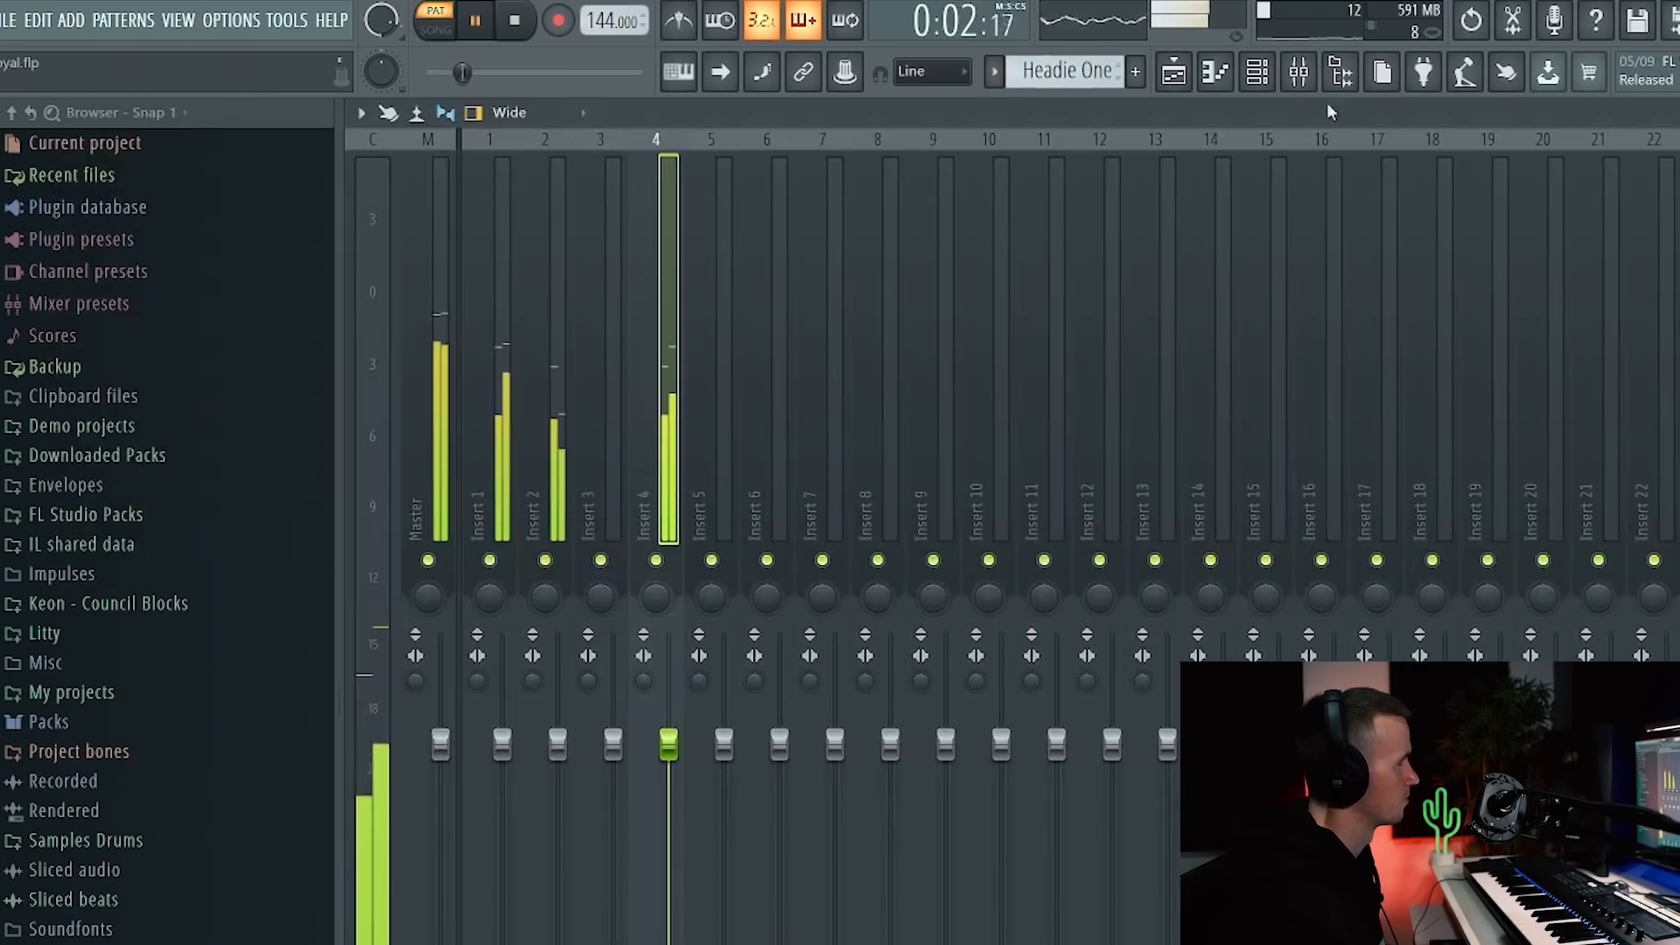
left_click(1267, 75)
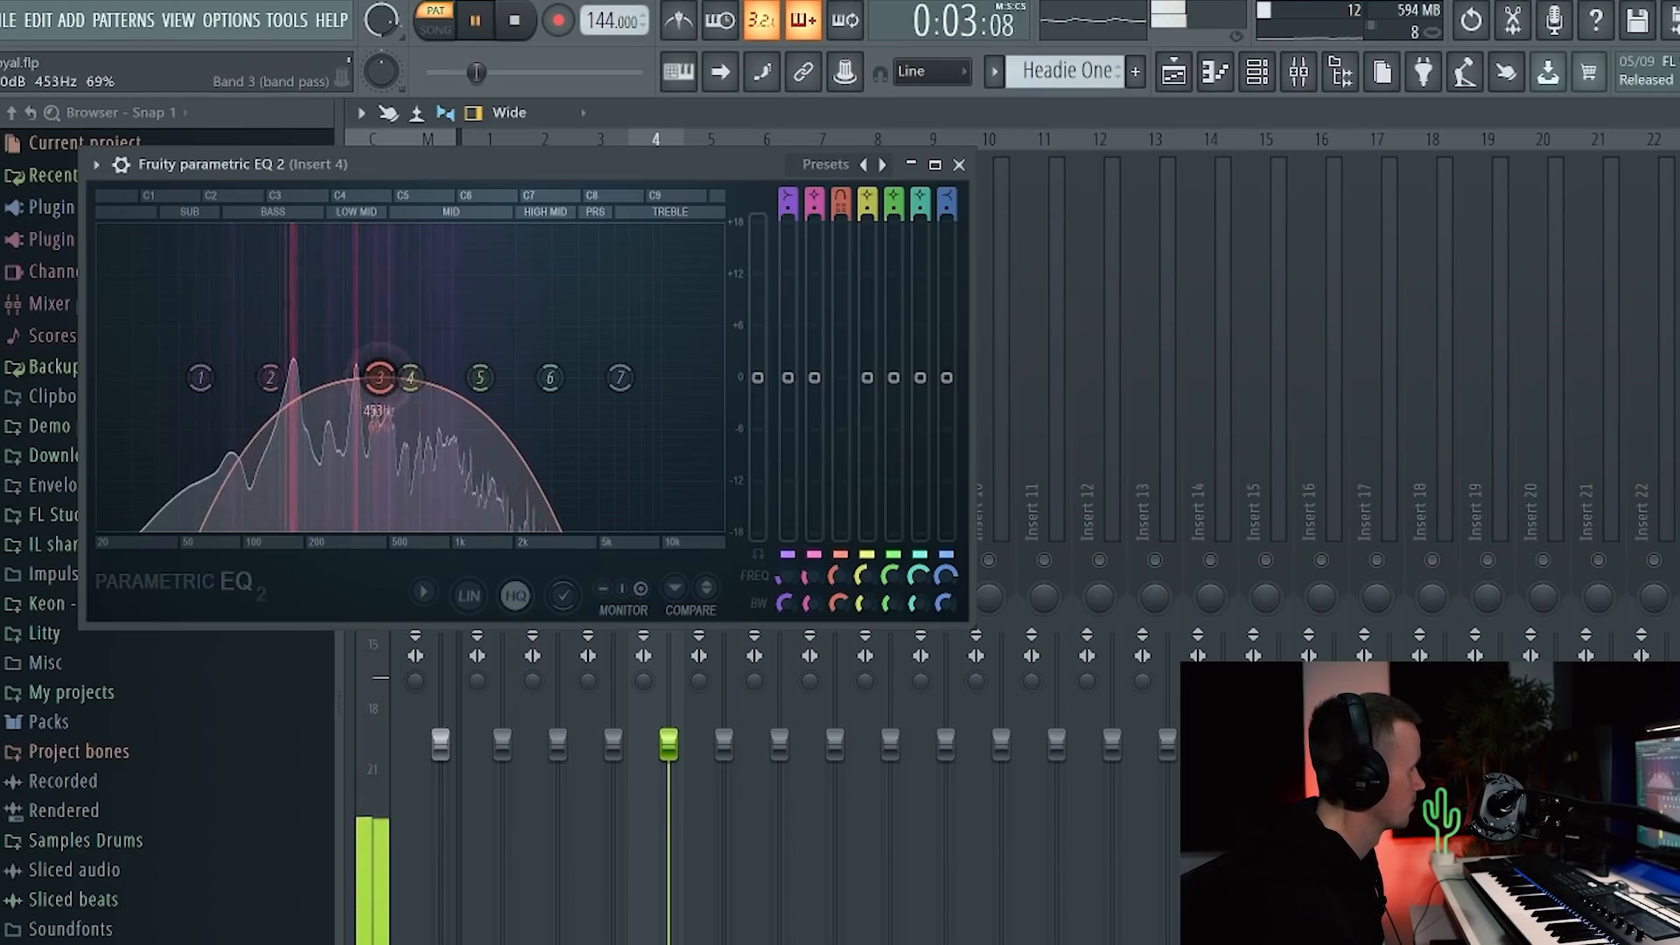
left_click(957, 165)
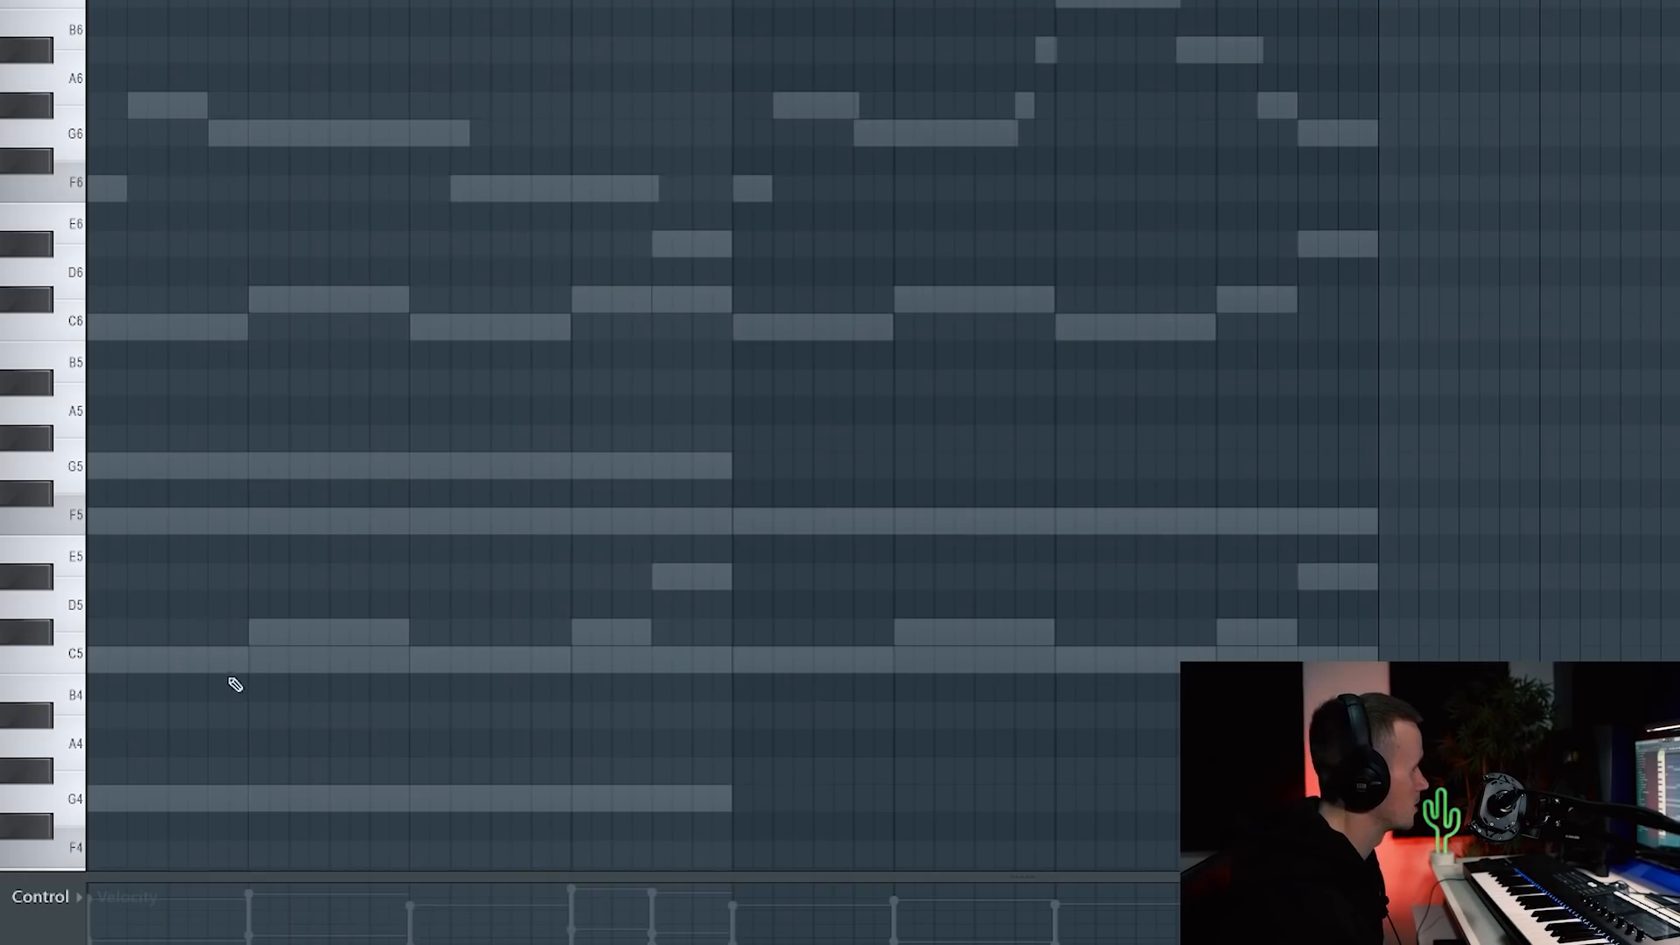
Step: Play back the counter-melody and shorten the first C5 and the A4 notes
key("space")
left_click_drag(728, 661, 244, 663)
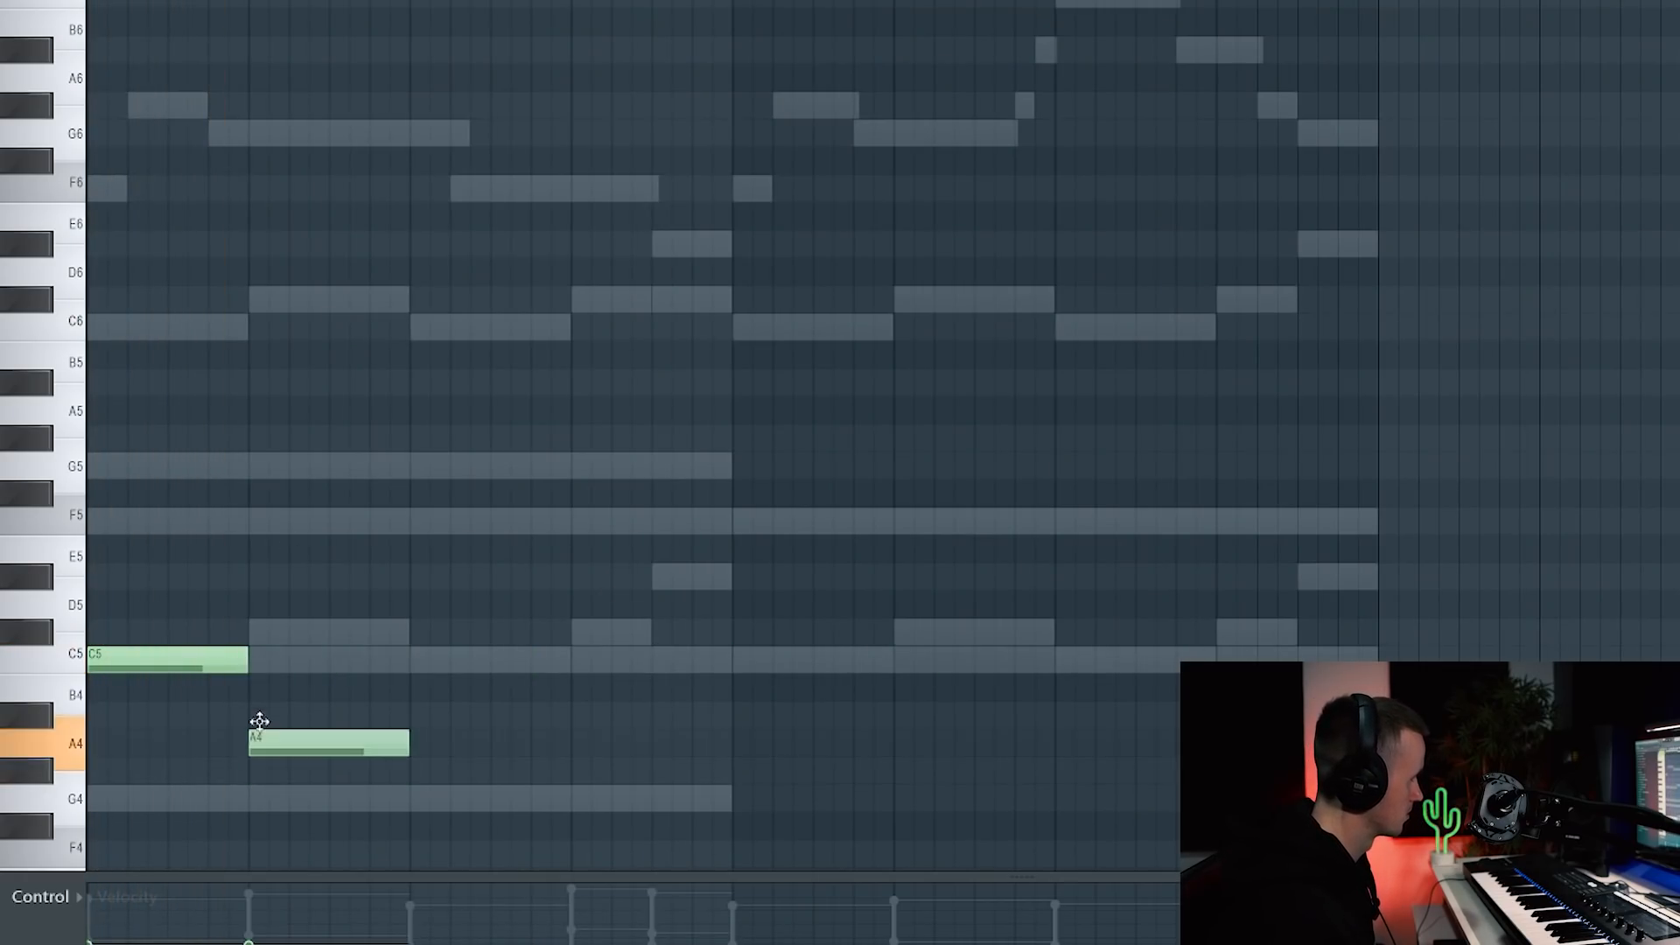
left_click_drag(406, 743, 288, 743)
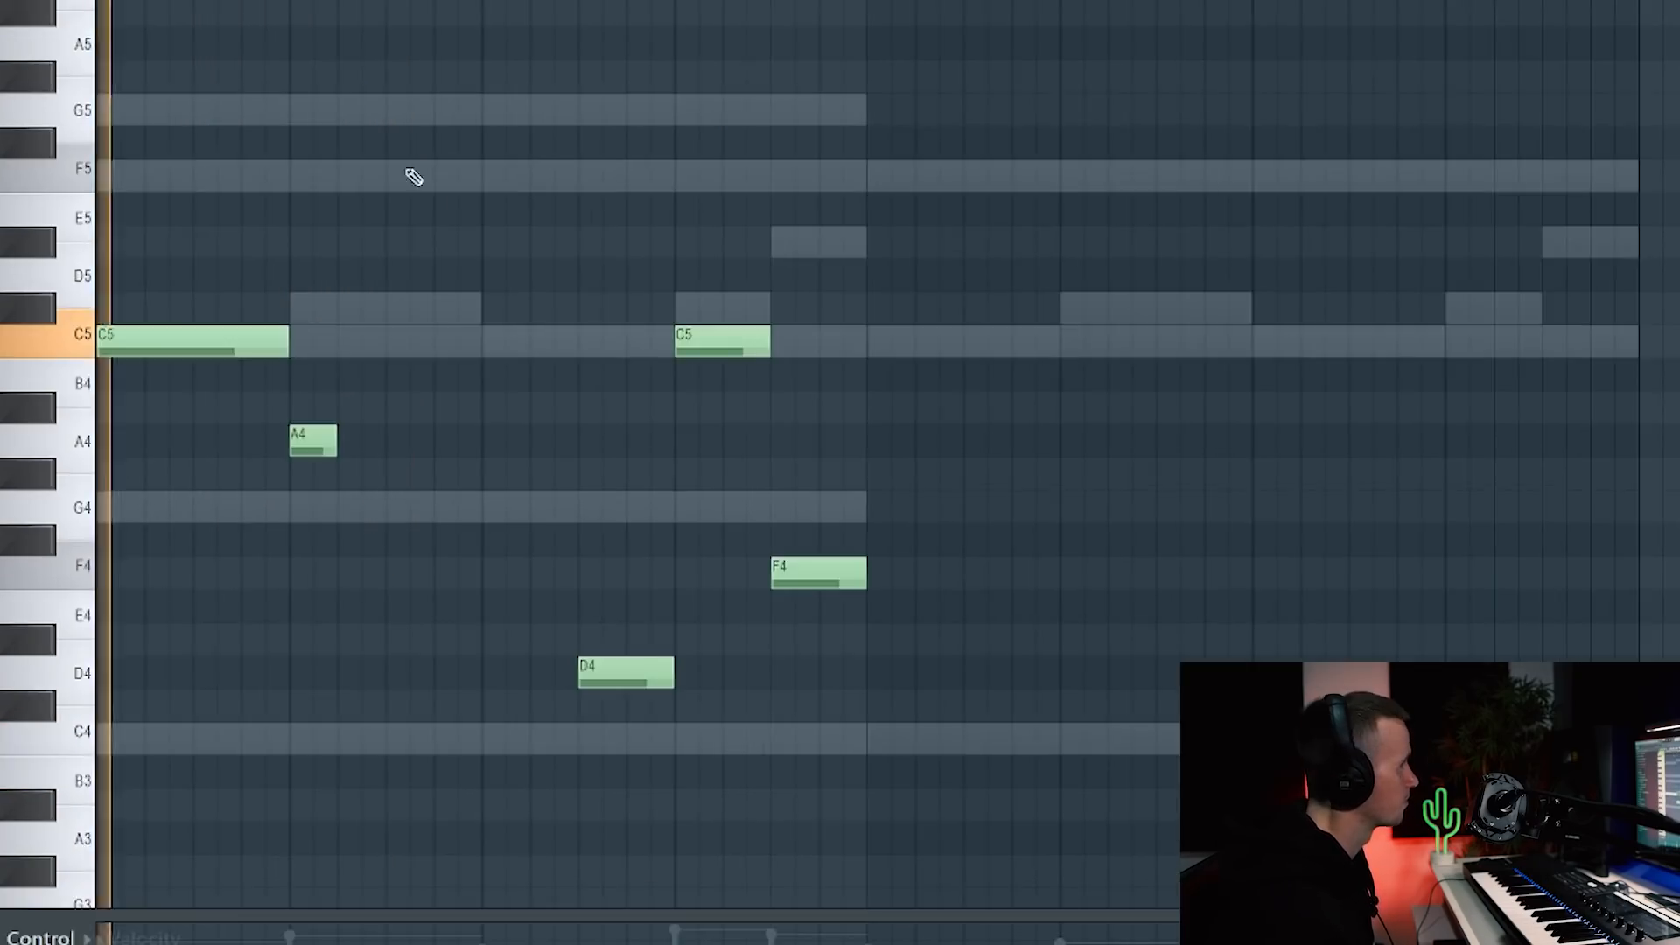
Step: Duplicate the four-bar C5–A4–D4–C5–F4 phrase into the next four bars with Ctrl+B, then deselect it
key("ctrl+a")
key("ctrl+d")
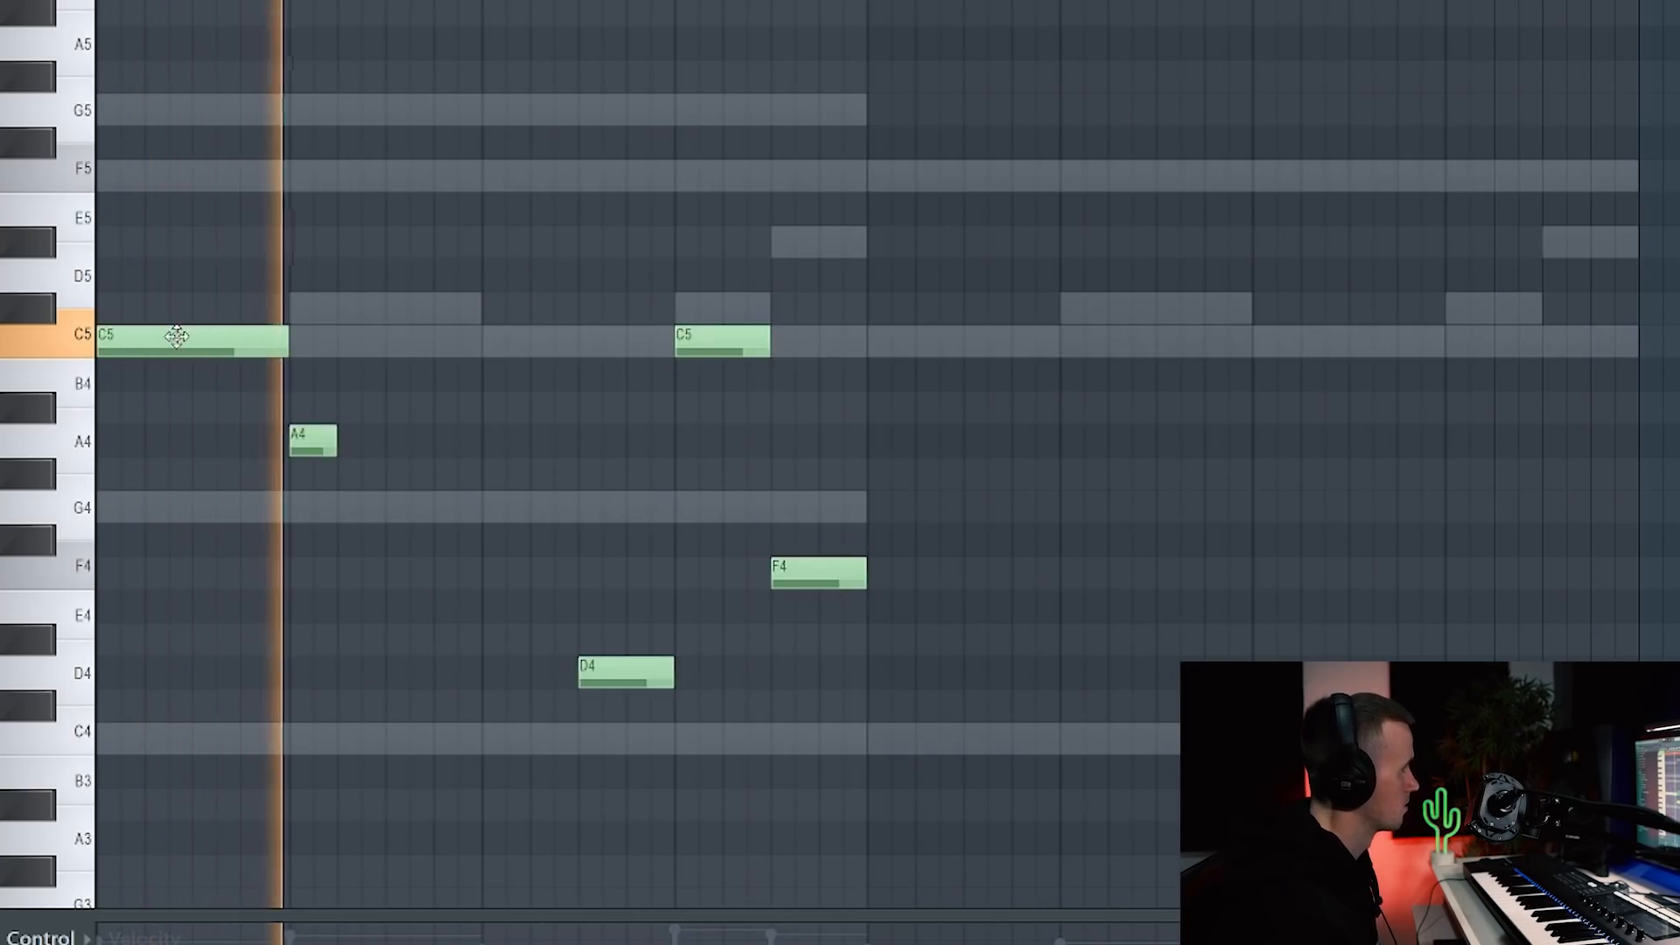
key("ctrl+a")
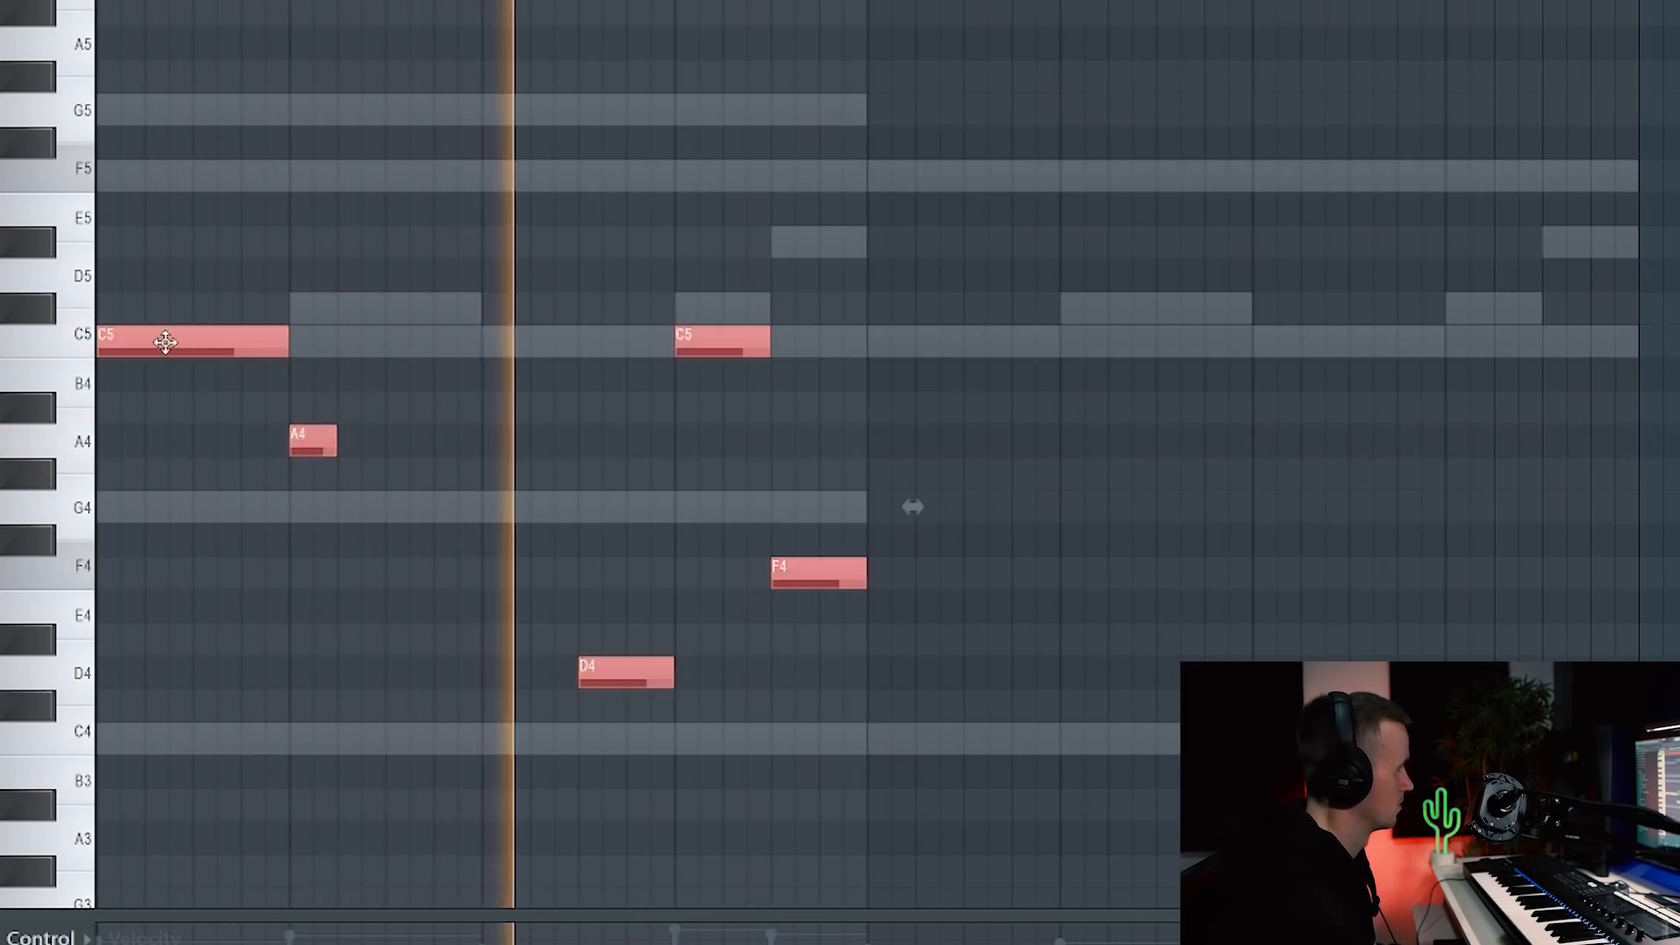
key("ctrl+b")
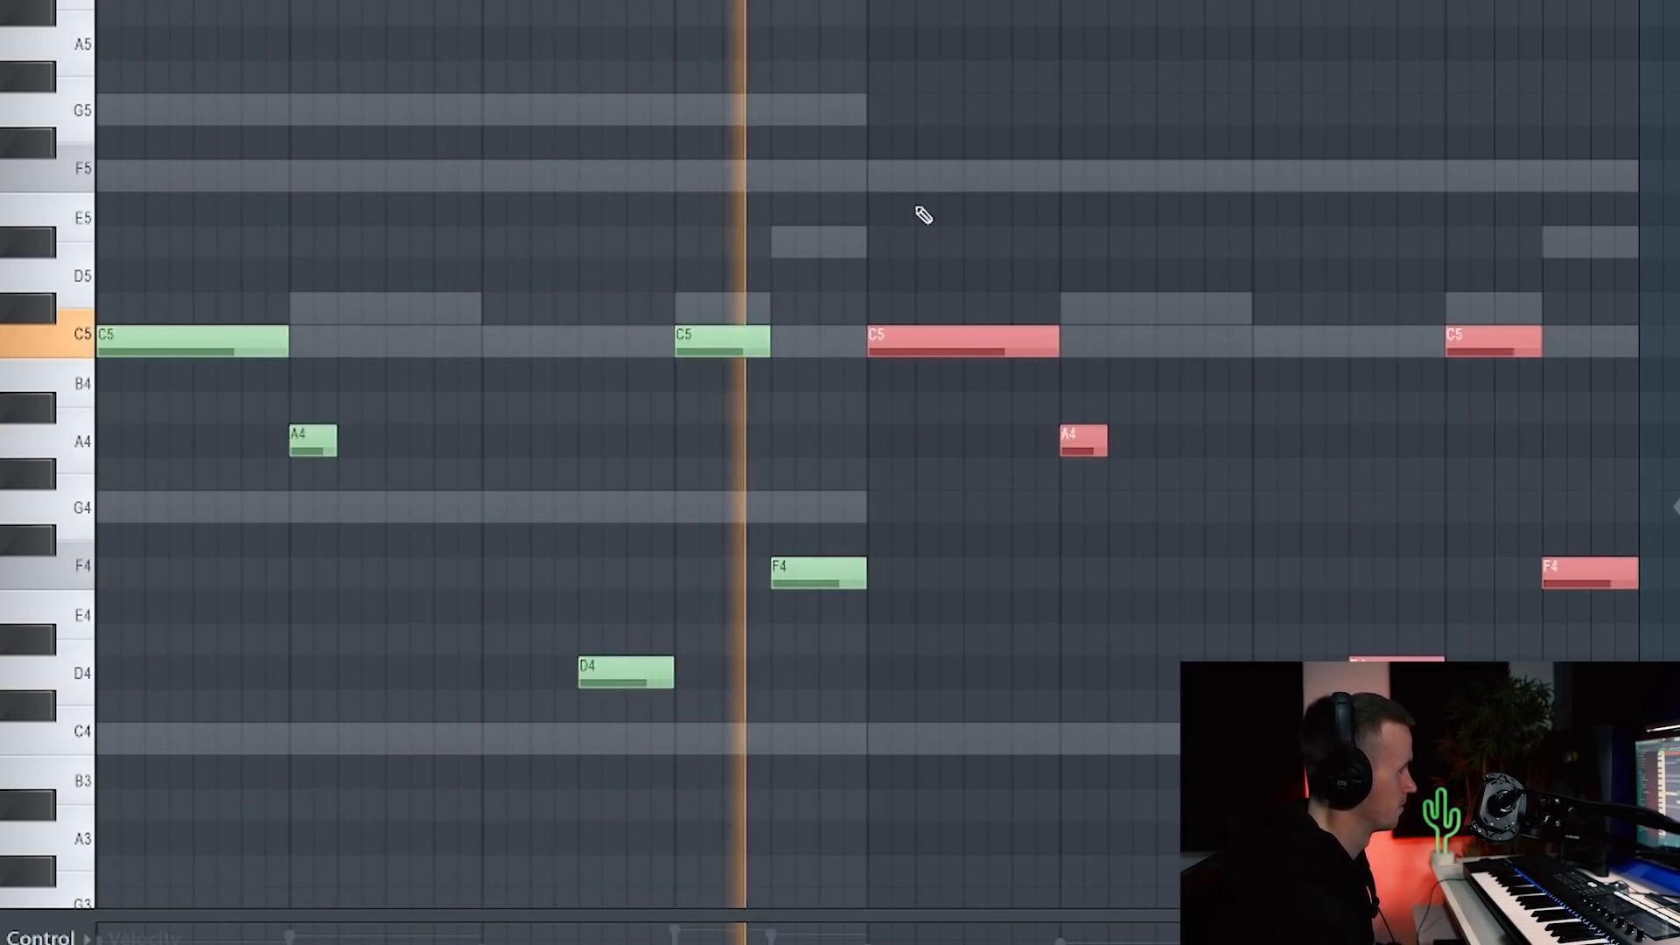
scroll(923, 212, "down", 1)
scroll(919, 214, "down", 1)
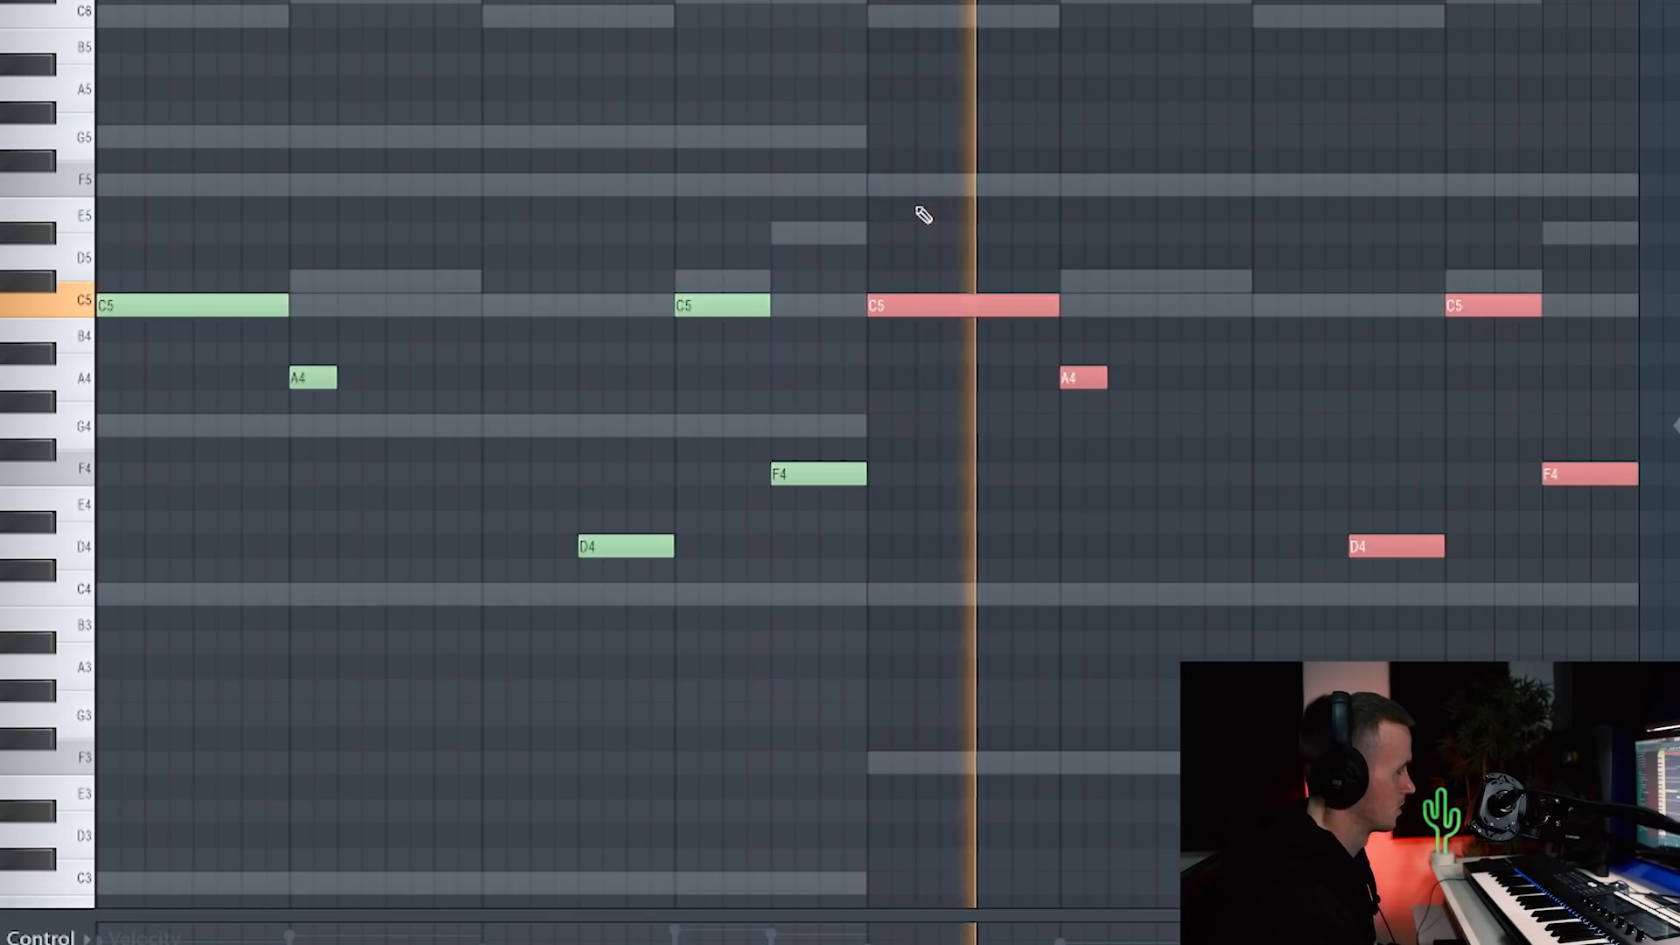
right_click(1034, 112)
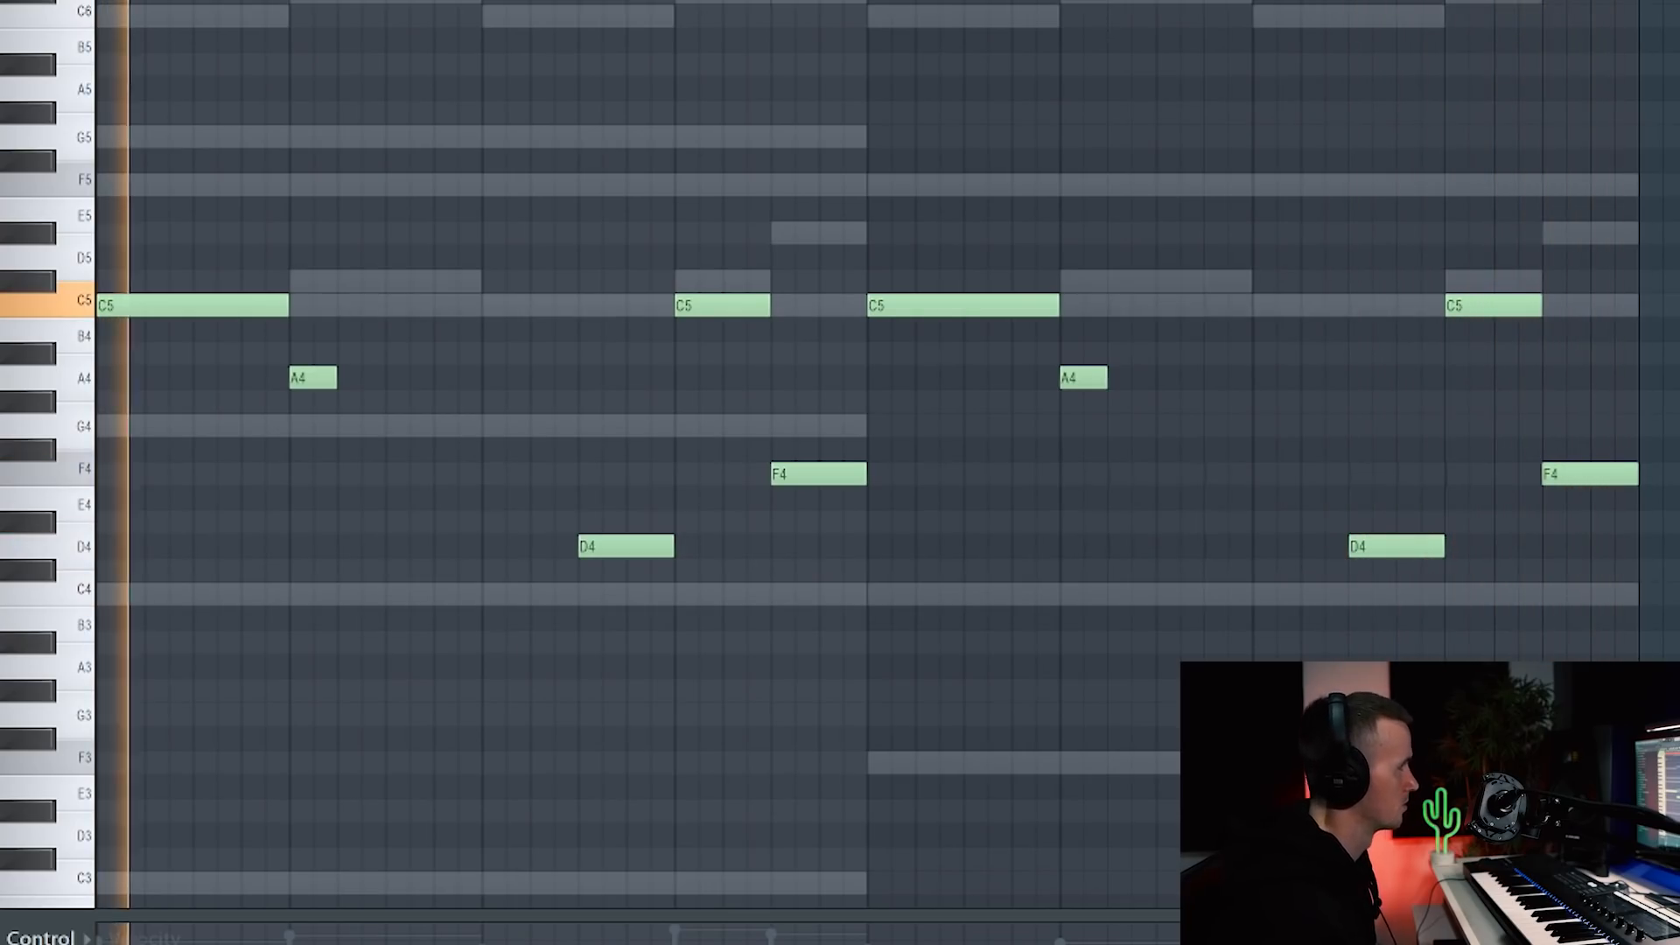
key("F6")
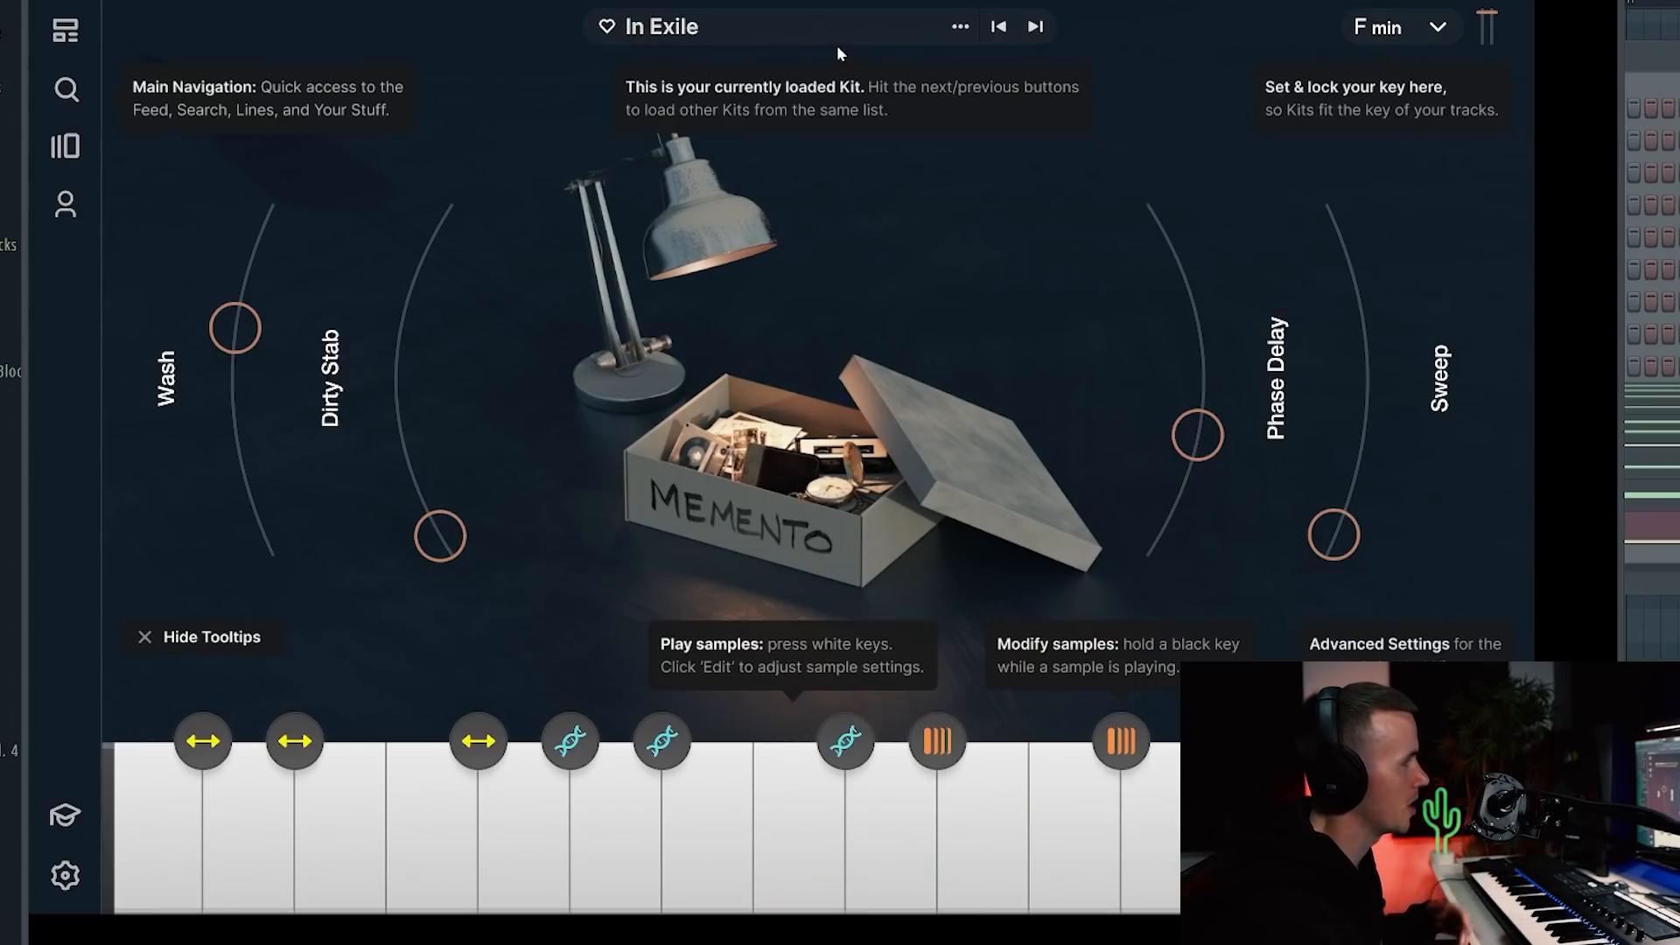
Step: Bring up the options menu for the second vocal clip on Track 2
left_click(516, 366)
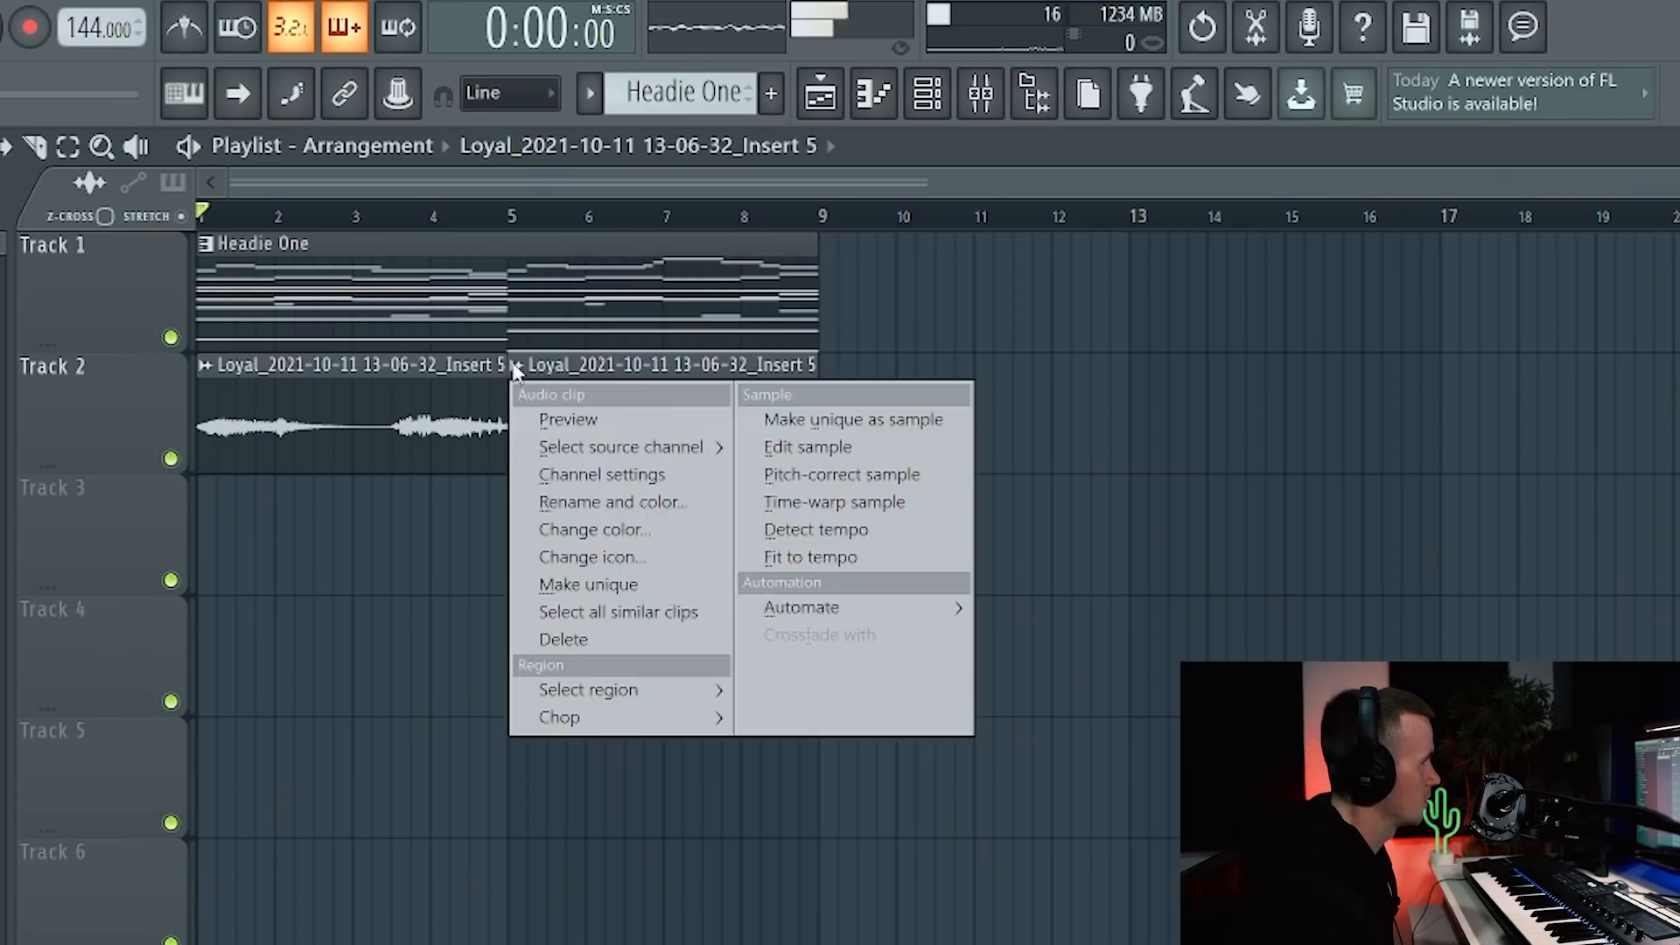
Step: Make the second vocal clip unique, copy it further along Track 2, and check the Rev #2 settings
left_click(579, 585)
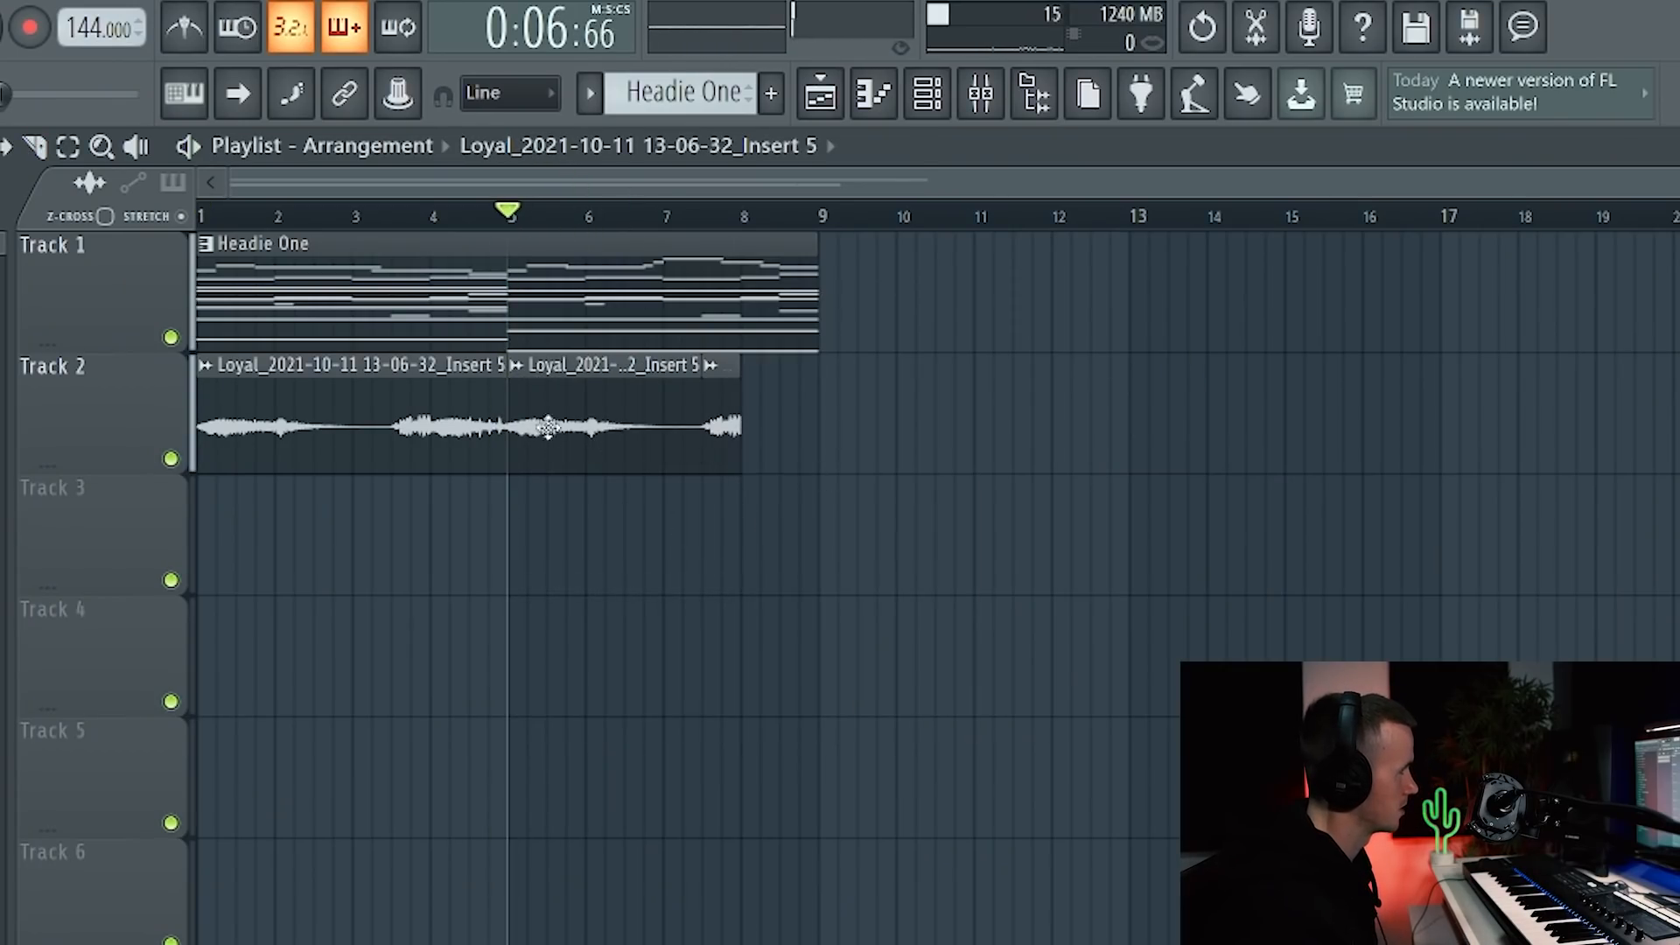
left_click_drag(552, 393, 942, 484)
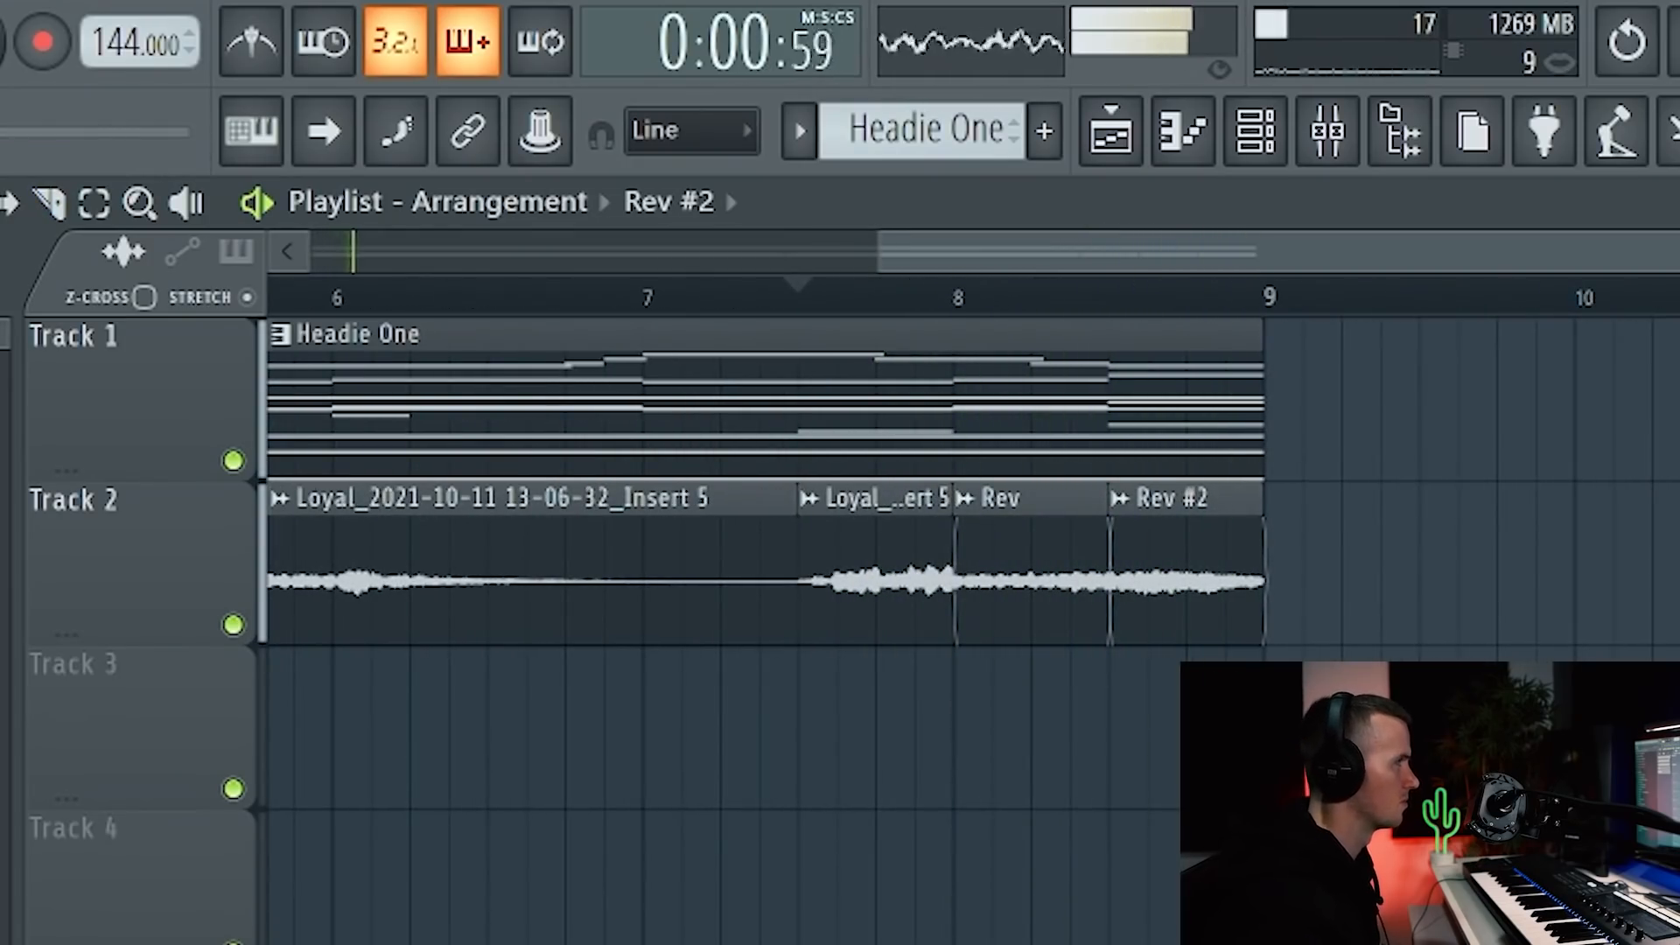
double_click(1202, 543)
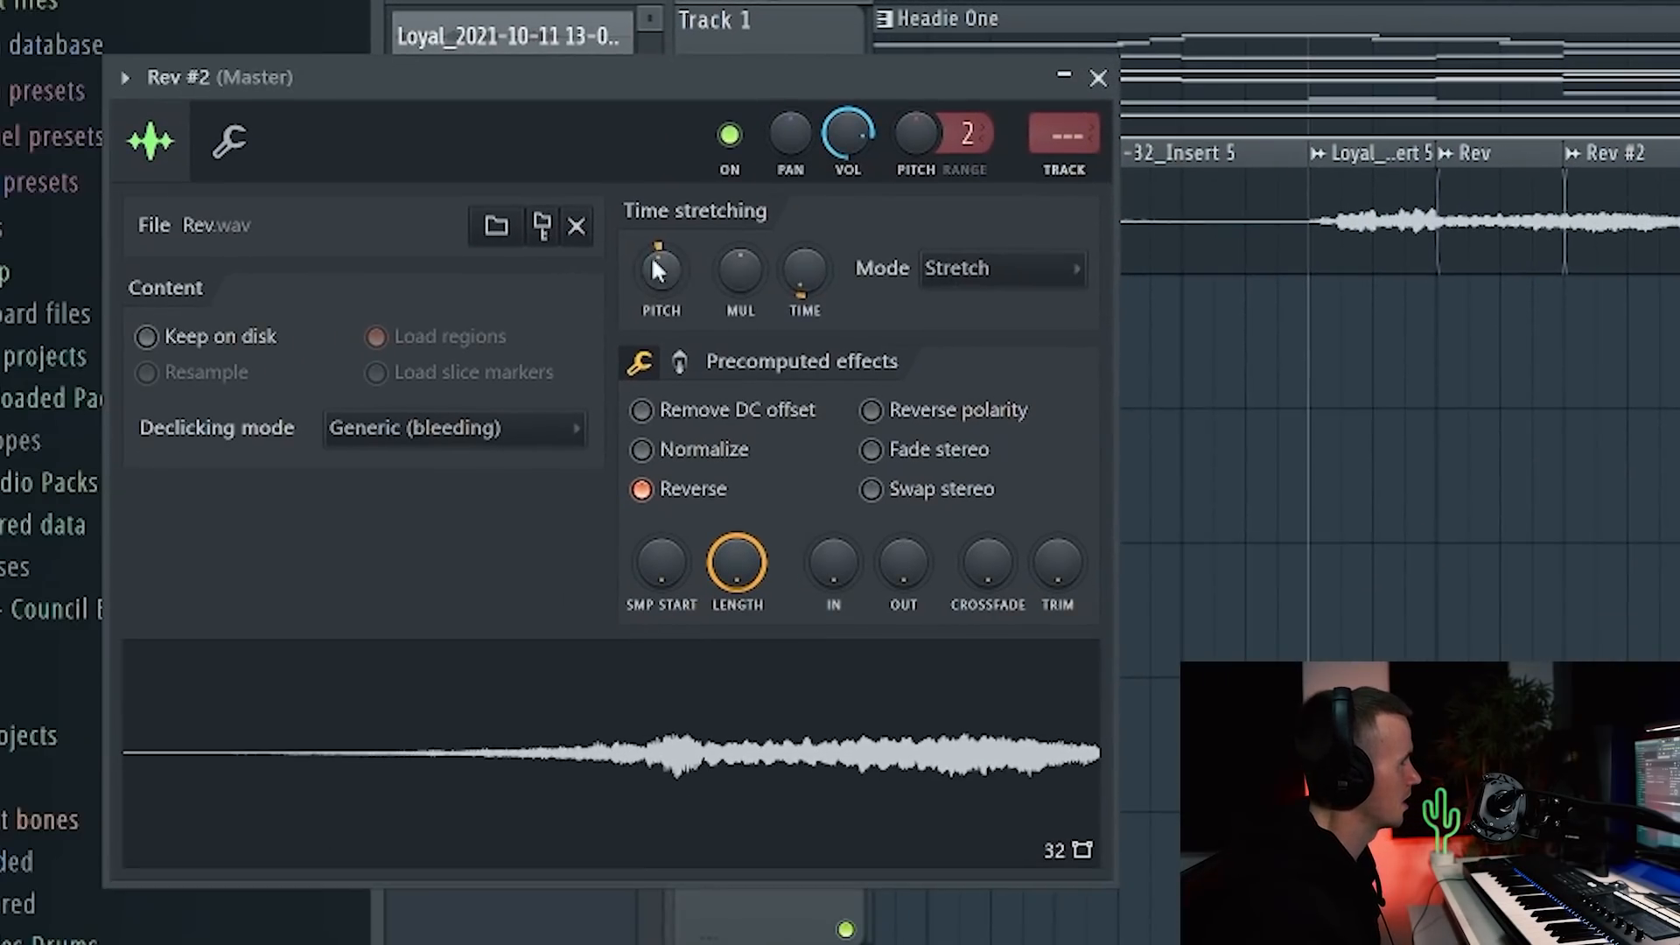
left_click(1098, 78)
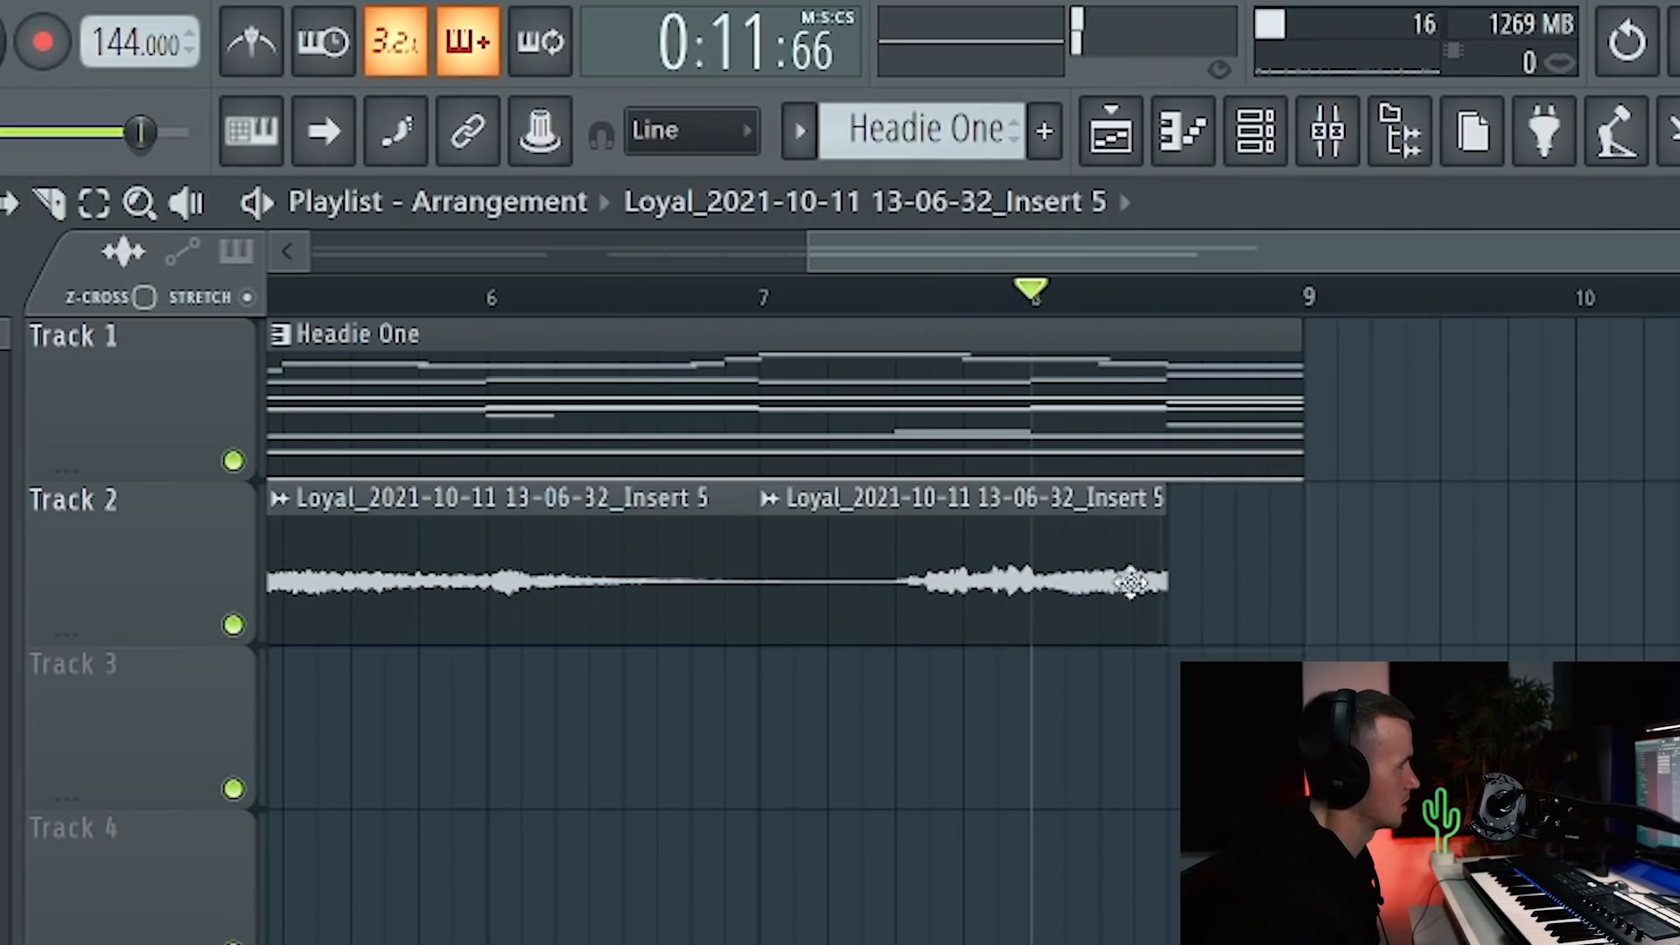
Step: Add another vocal clip to Track 2, then open the Insert 5 #4 clip's sample settings
left_click(1197, 560)
left_click(1181, 501)
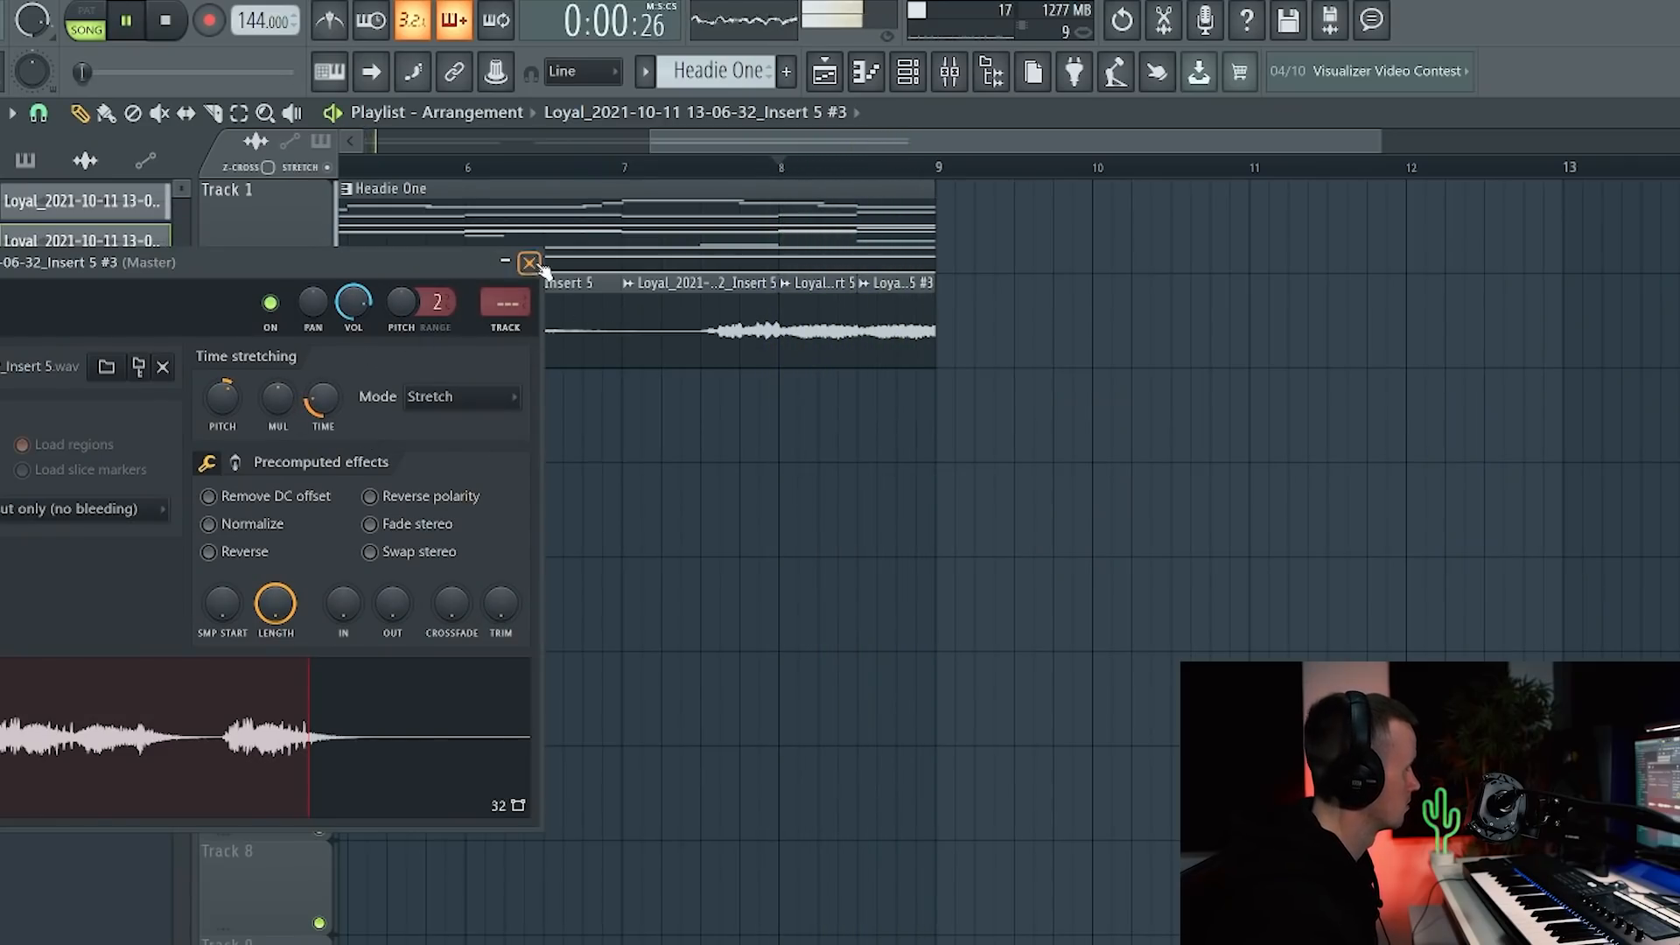
left_click(530, 263)
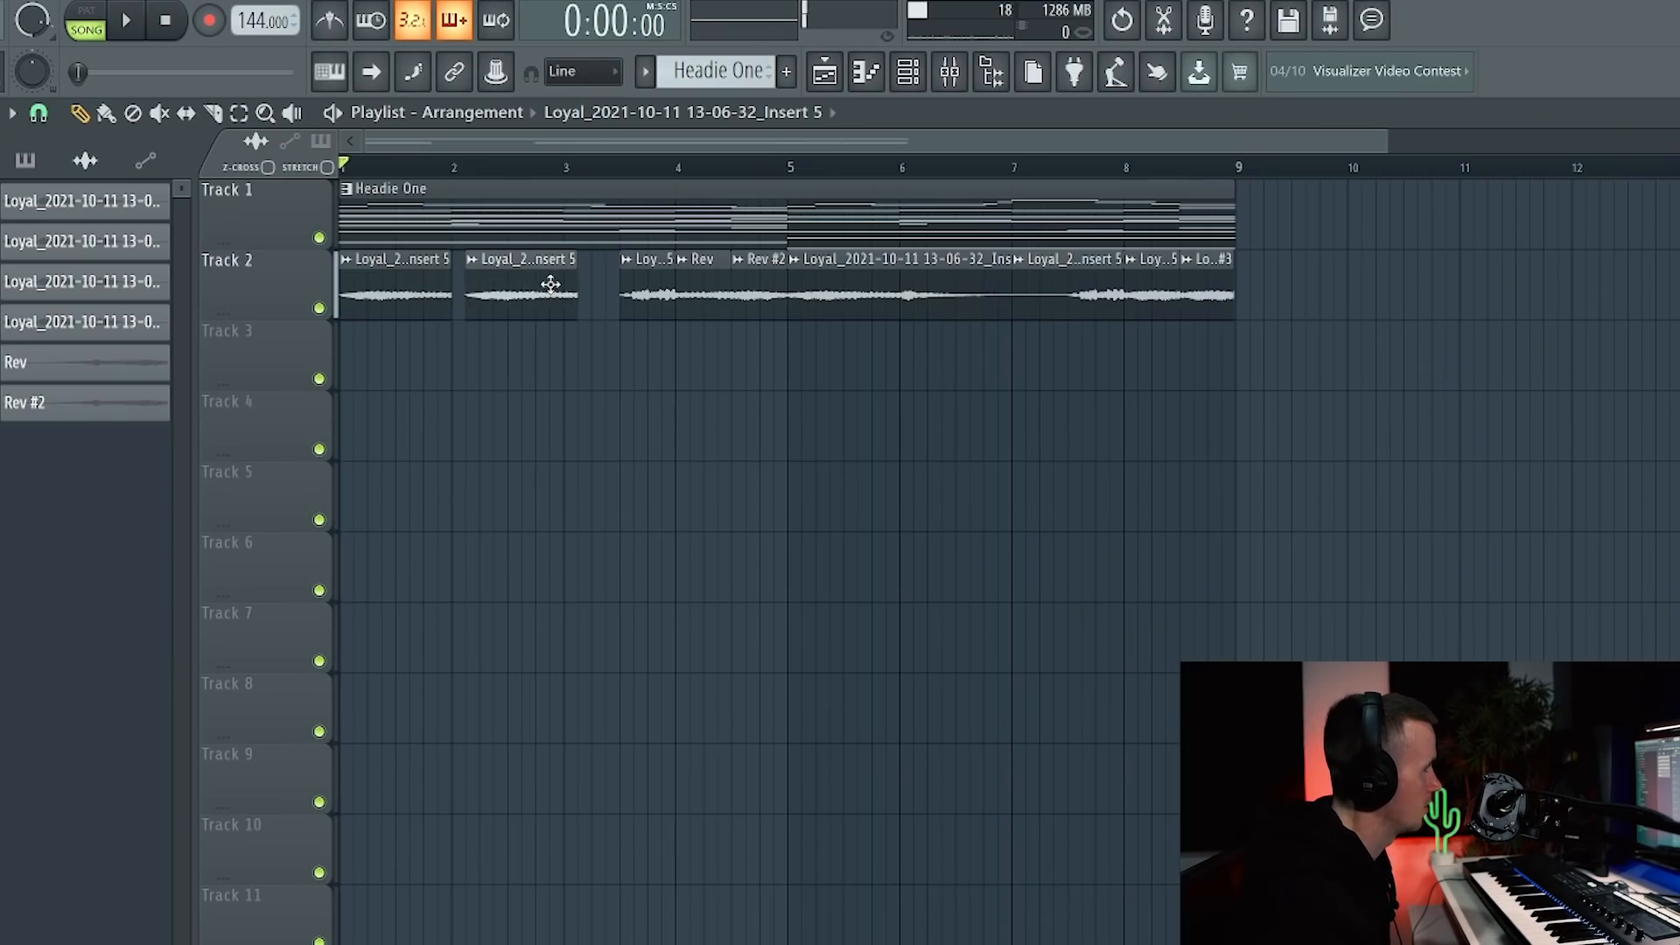
double_click(488, 288)
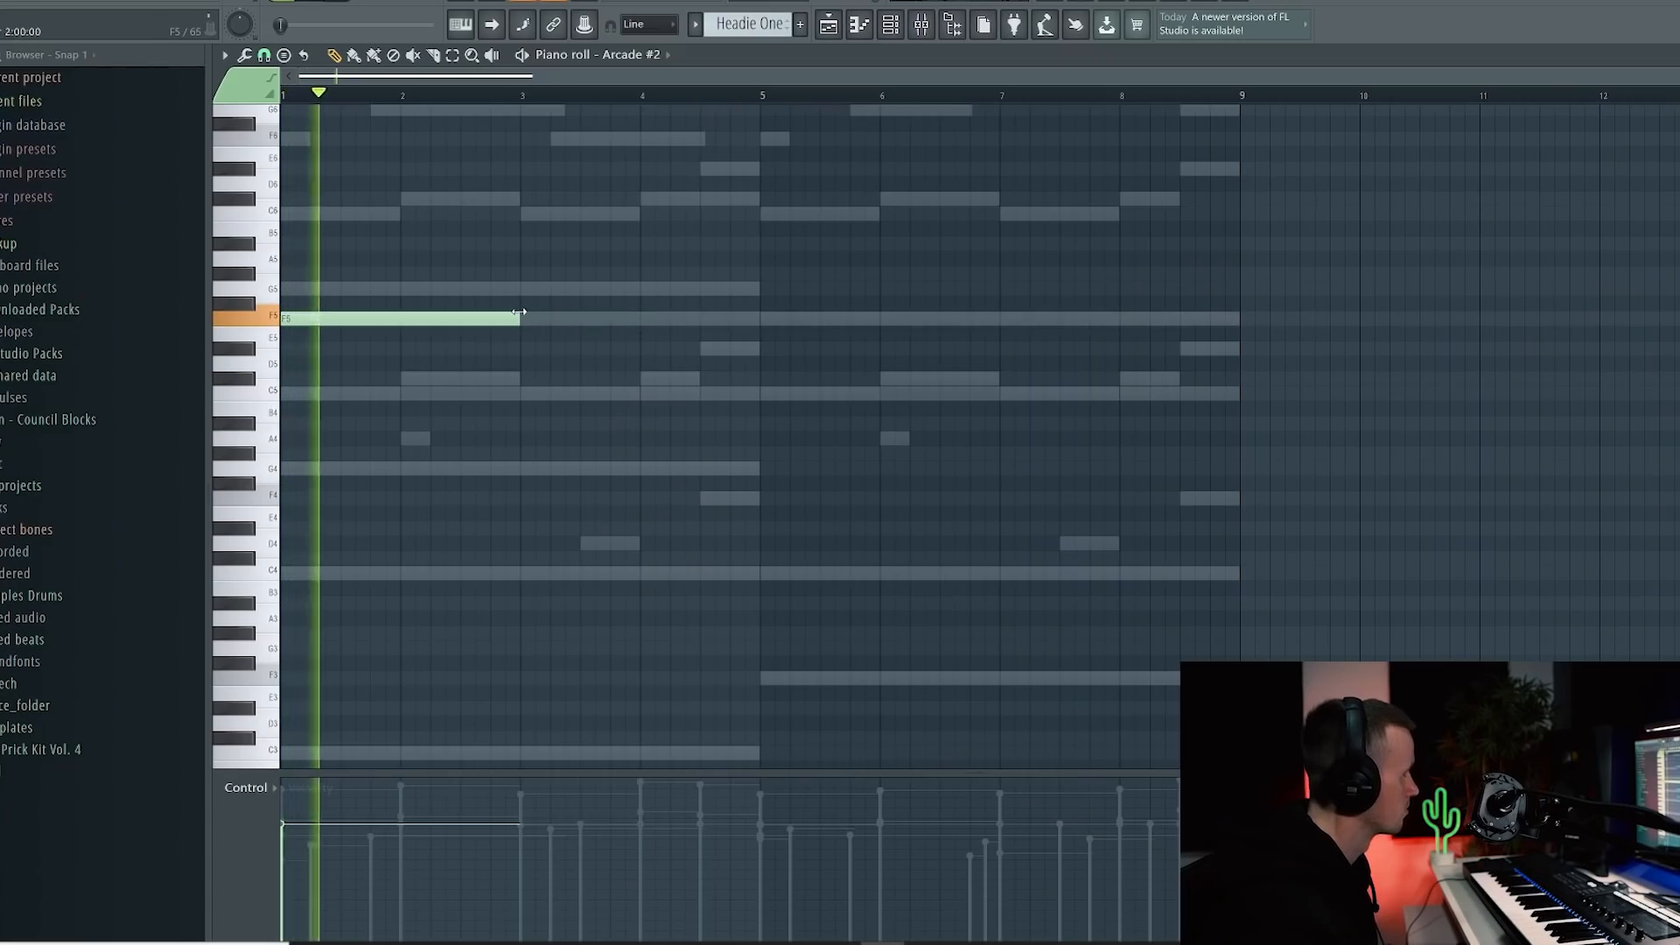
Step: Place an A5 note right after the F5 note in the Arcade #2 piano roll
scroll(525, 312, "up", 3)
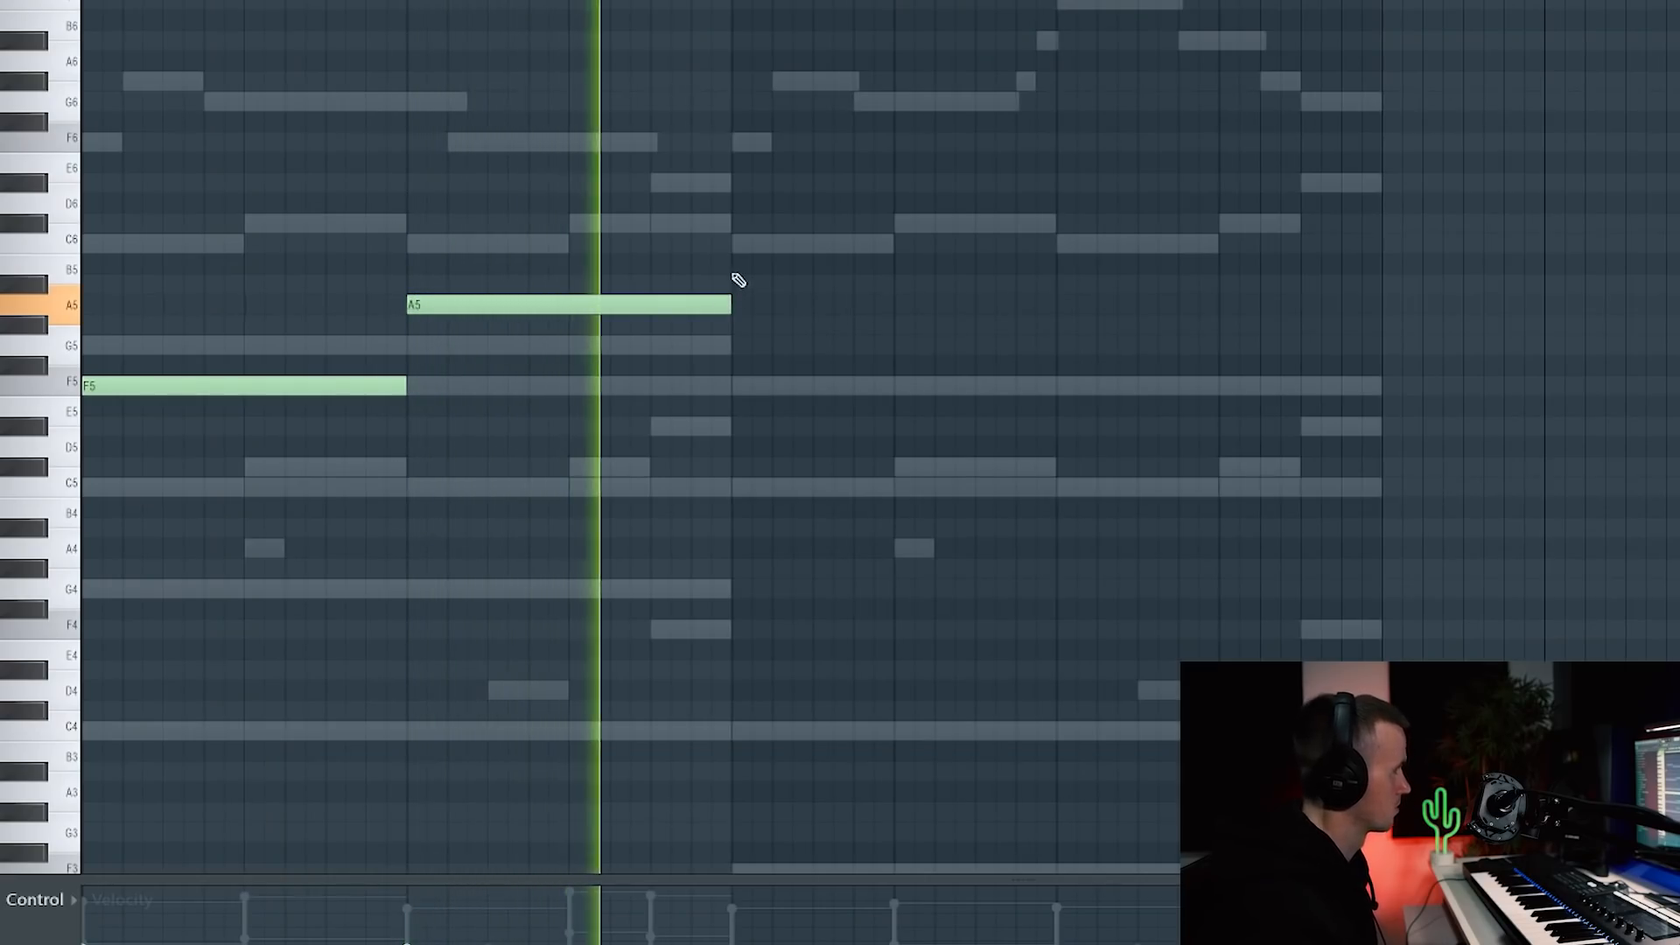
left_click(743, 346)
left_click(1125, 307)
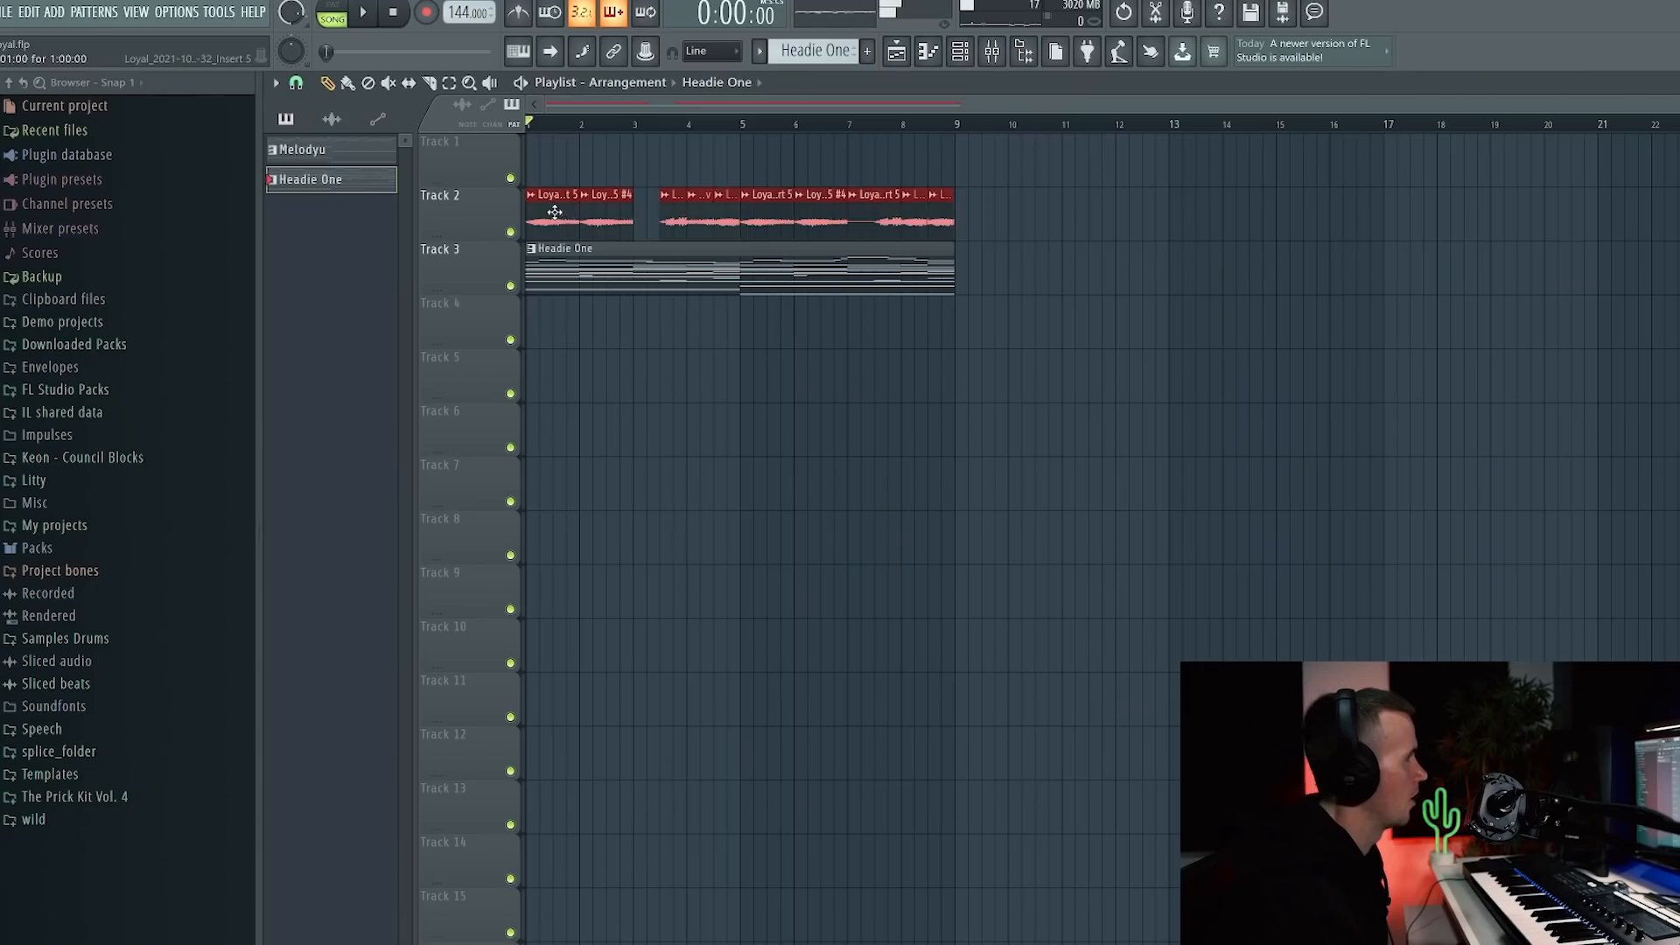
Step: Move the Track 2 vocal clips to bar 9, select bars 1–9, show the channel rack, and stop playback
left_click_drag(554, 214, 984, 201)
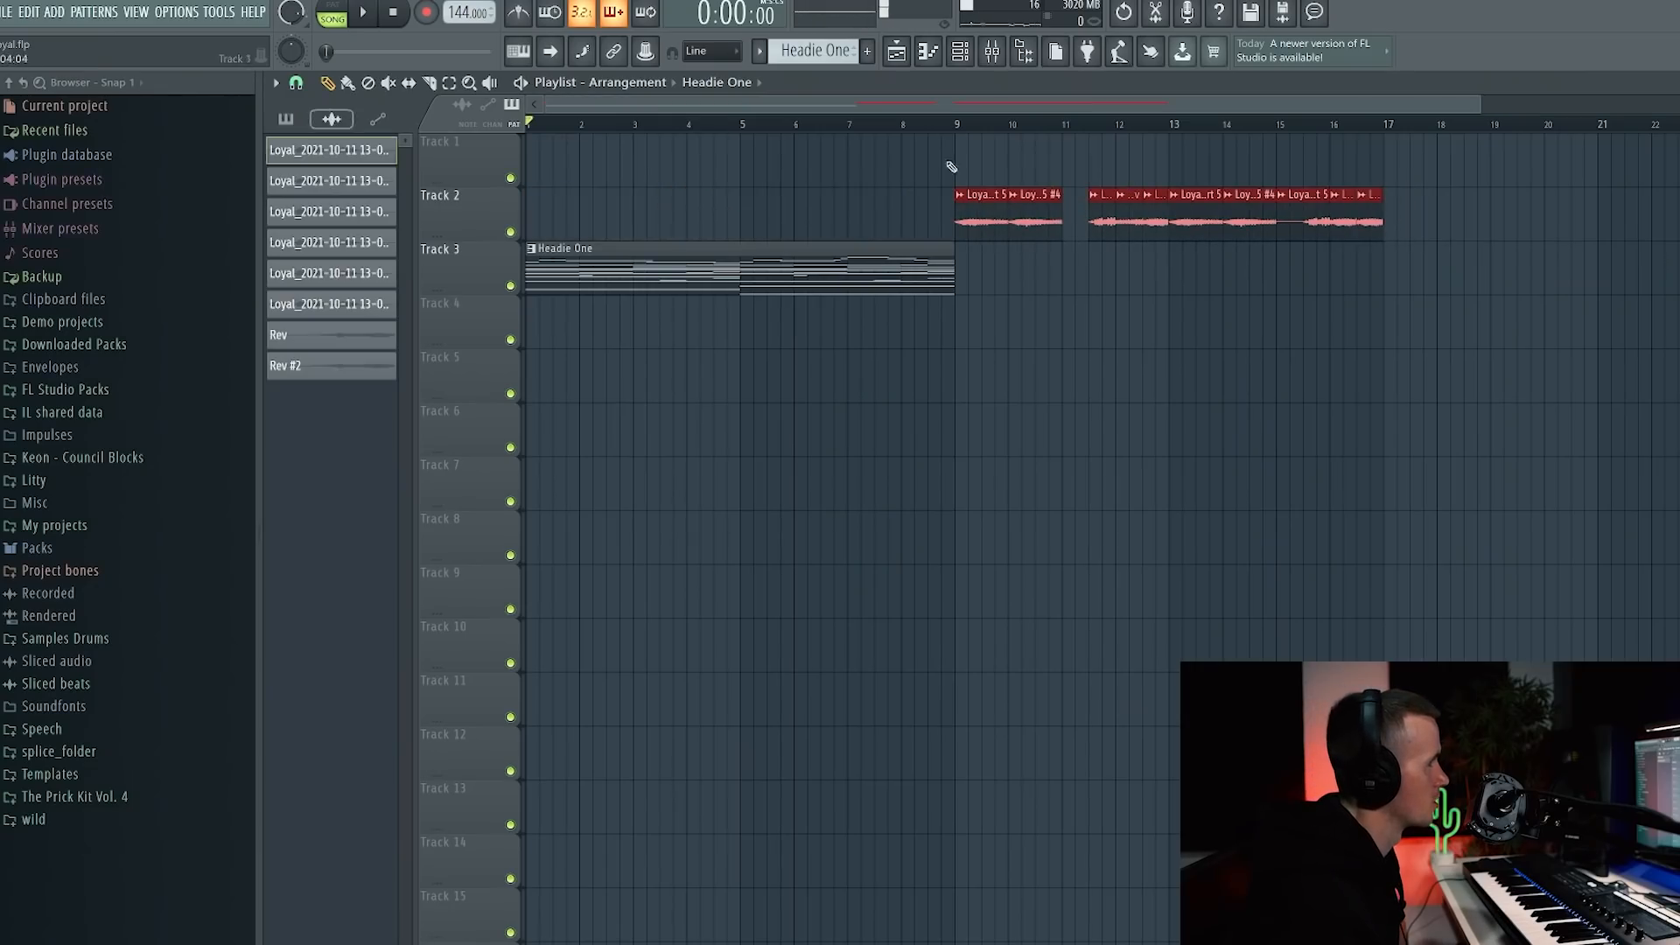
left_click_drag(959, 125, 527, 125)
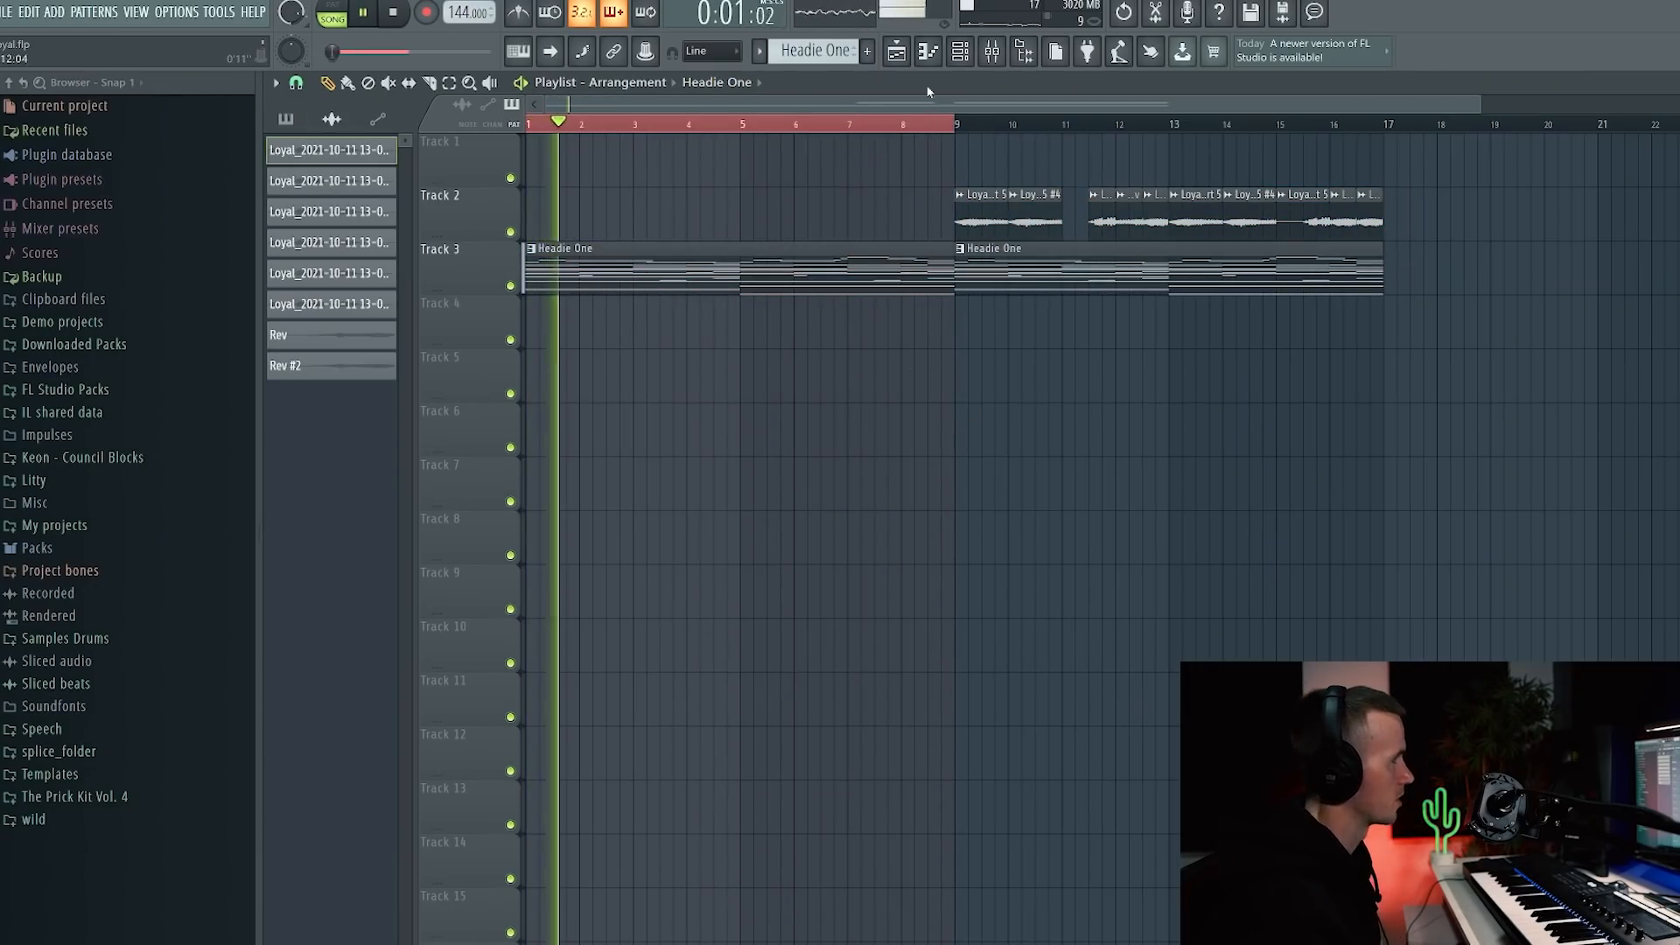
left_click(966, 54)
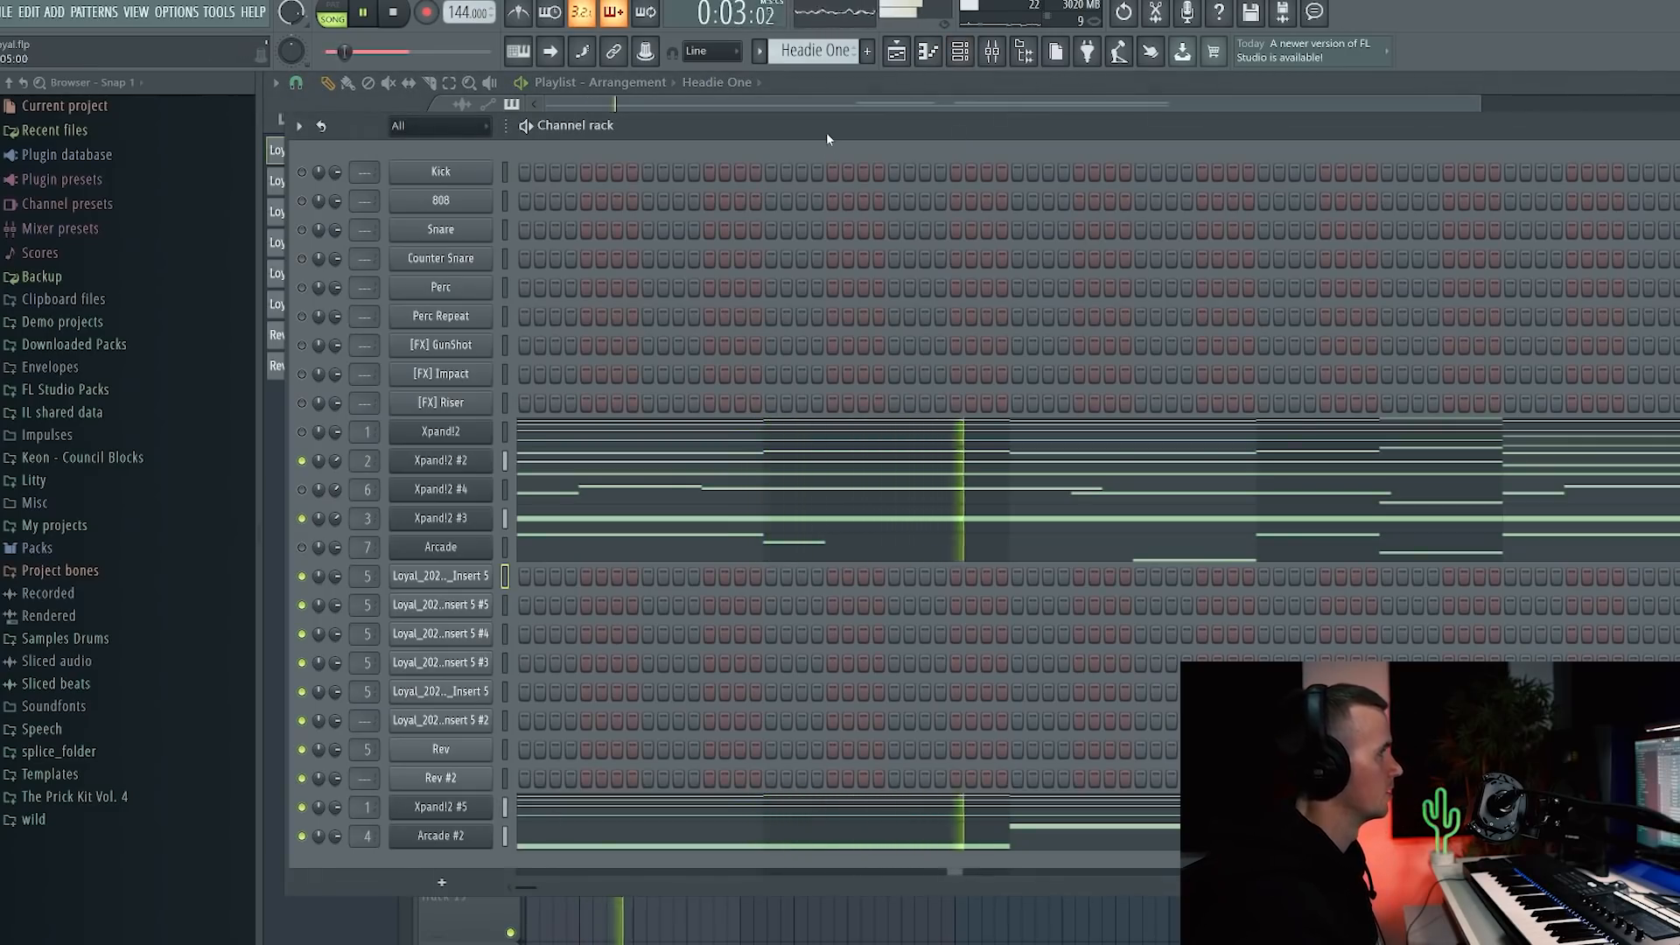
key("space")
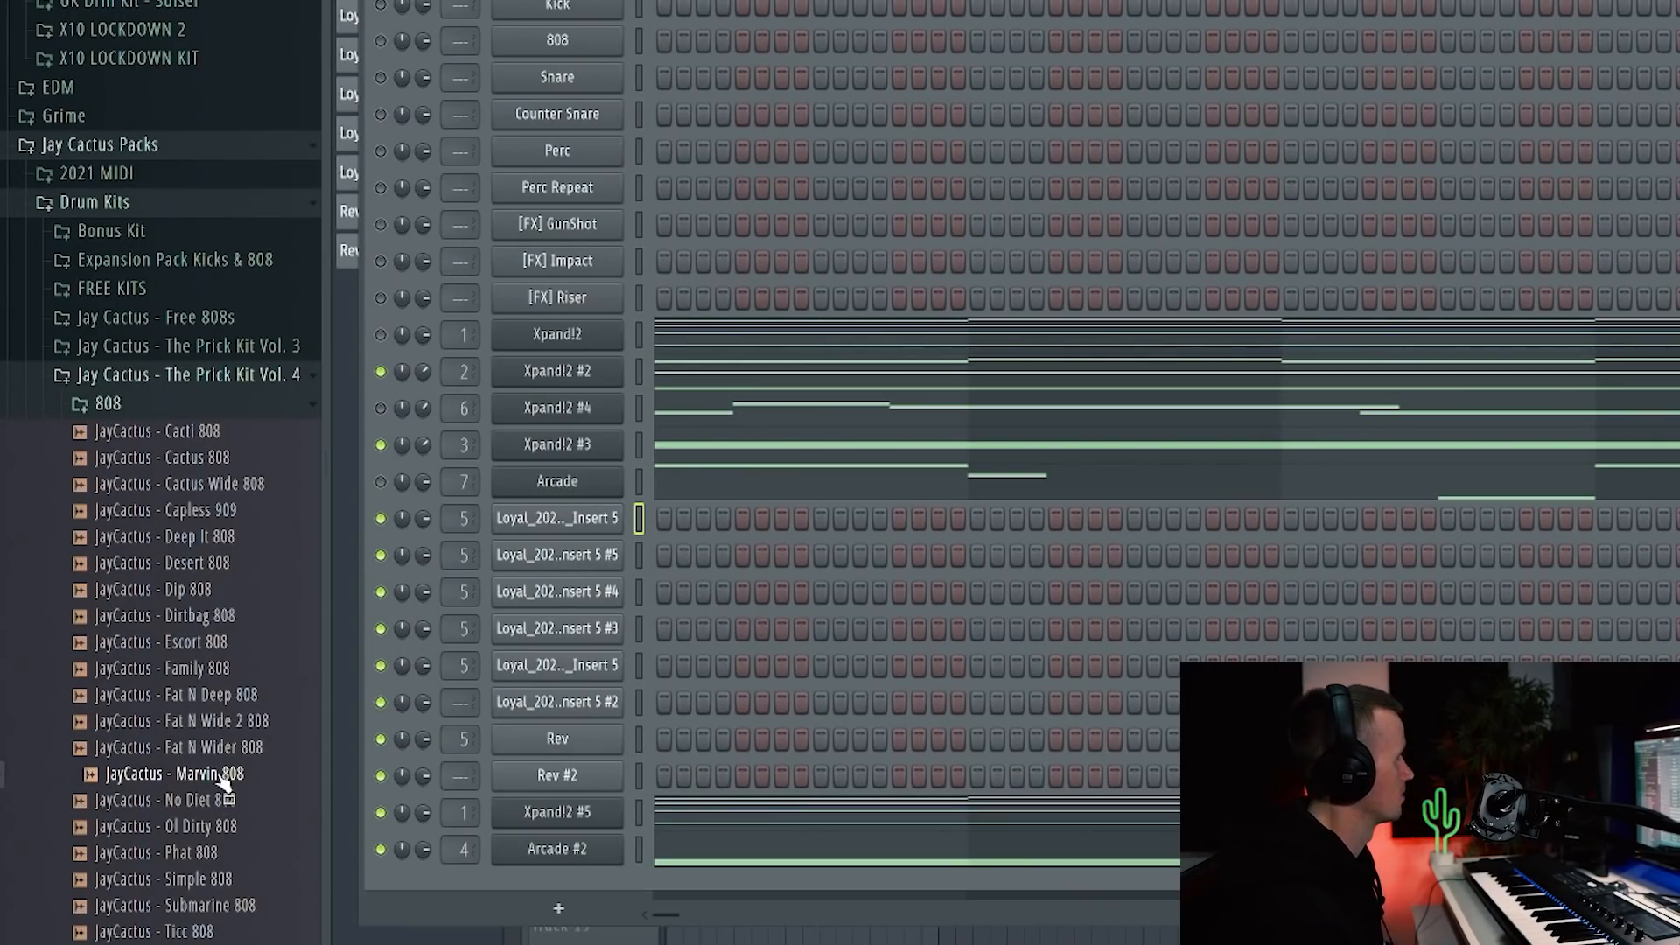
Step: Load JayCactus - Marvin 808 onto the 808 channel, draw F5 notes, and shorten the slide notes
left_click_drag(578, 56, 577, 56)
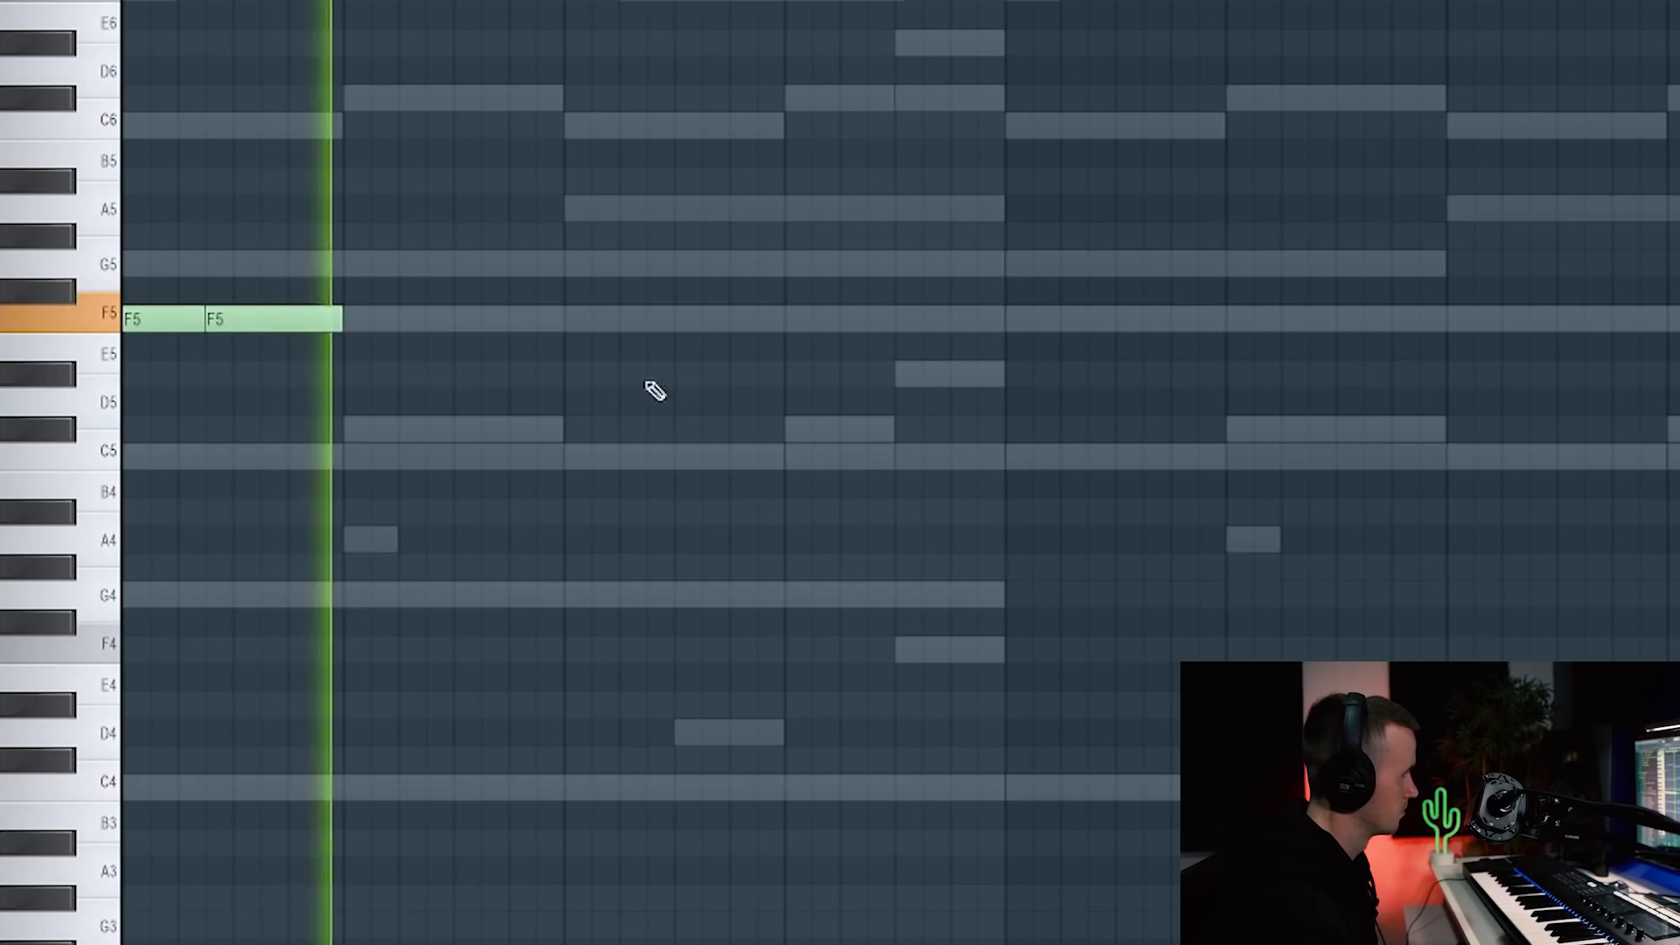
left_click(462, 319)
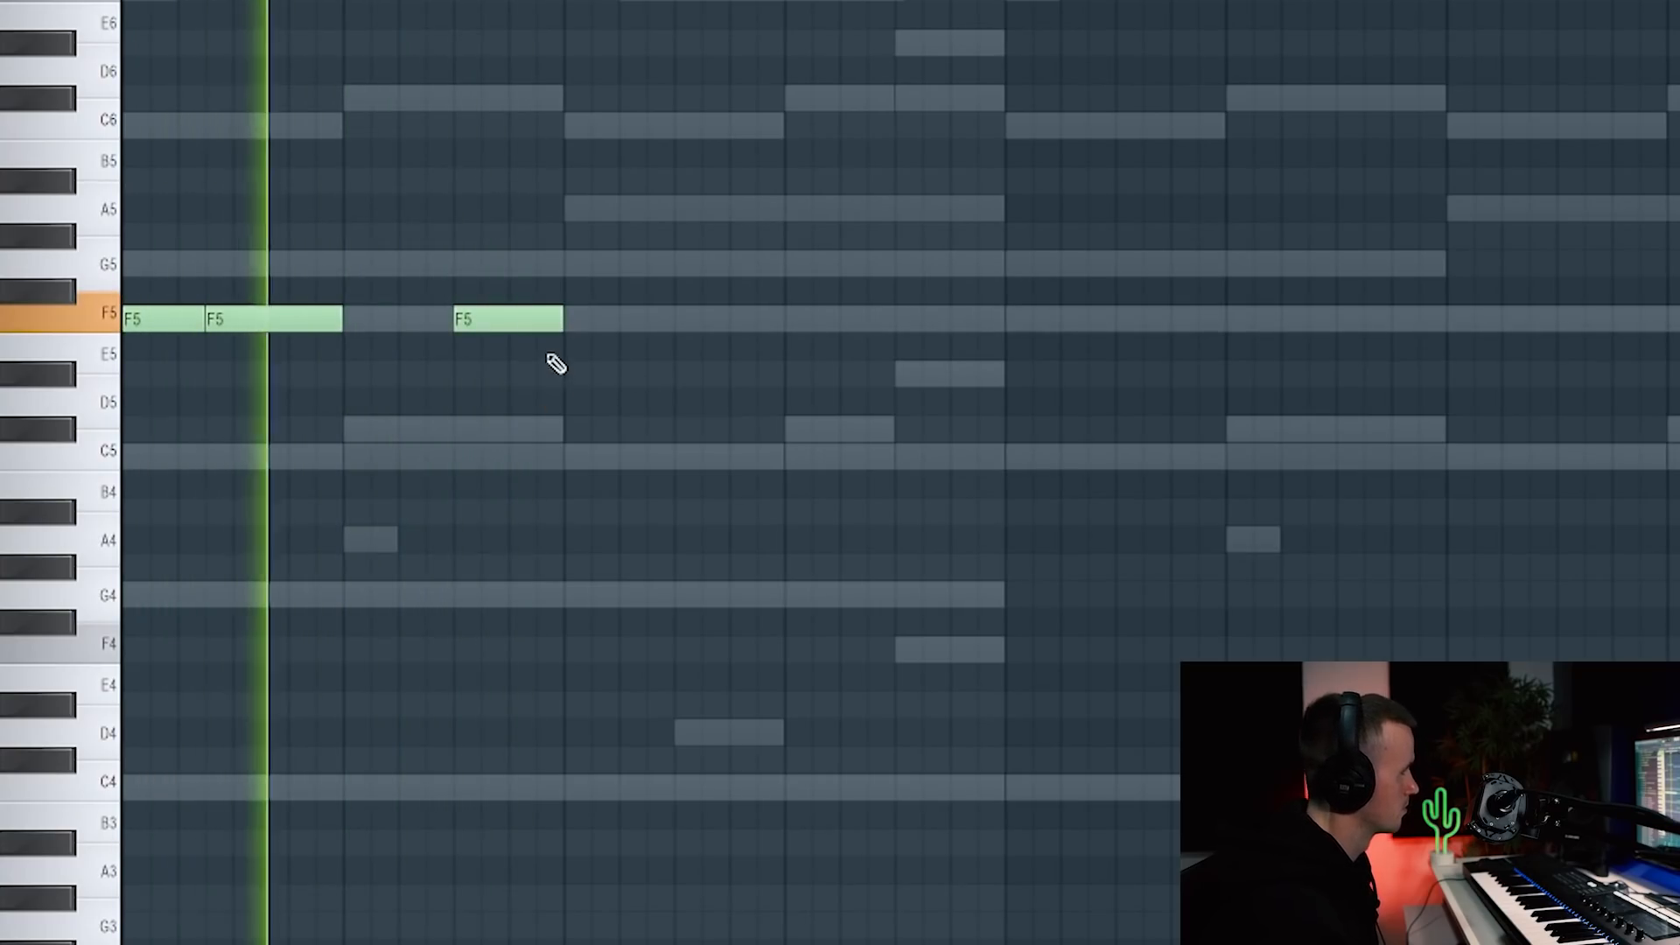
left_click(582, 321)
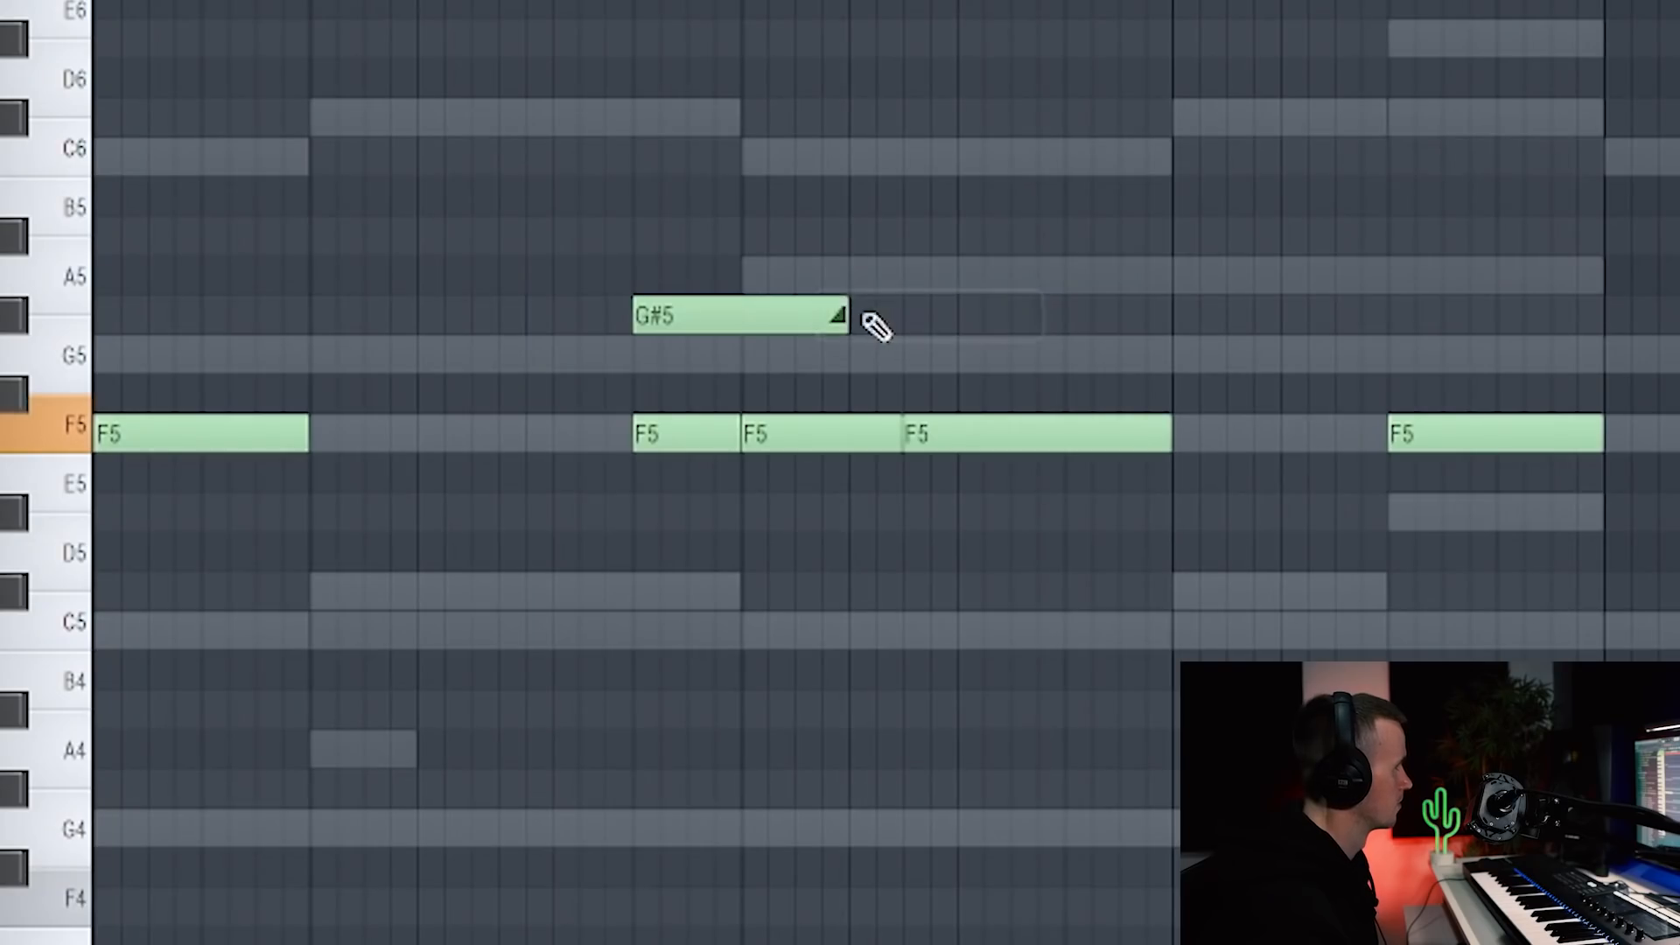
left_click_drag(843, 316, 663, 308)
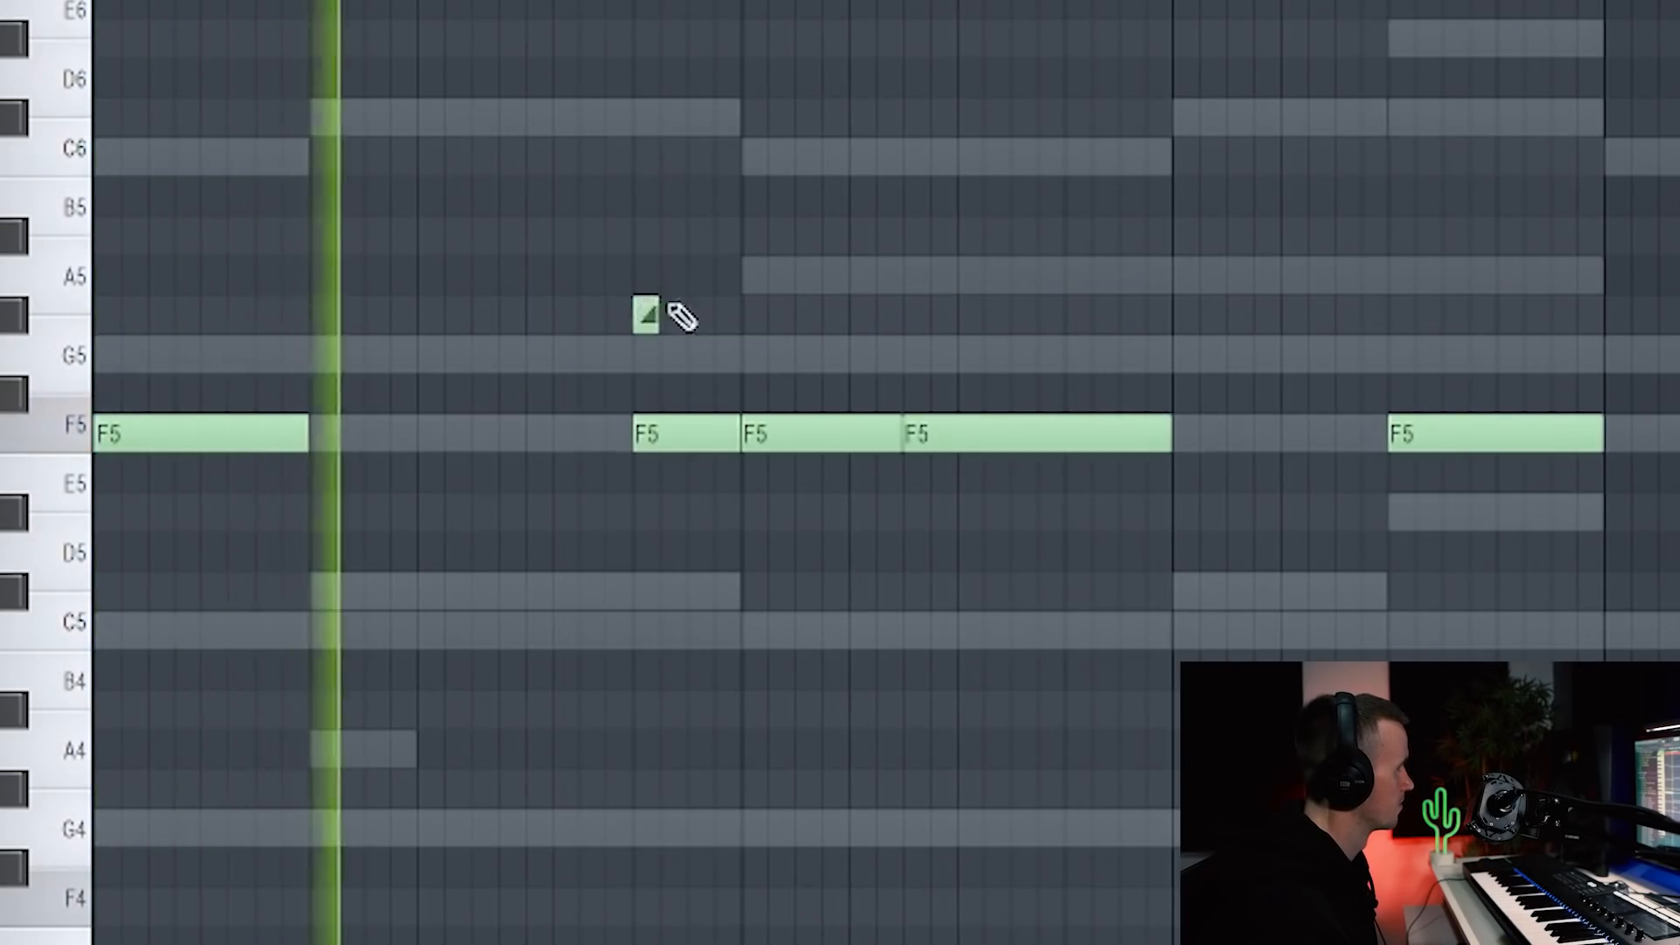
scroll(681, 339, "up", 3)
scroll(718, 345, "down", 3)
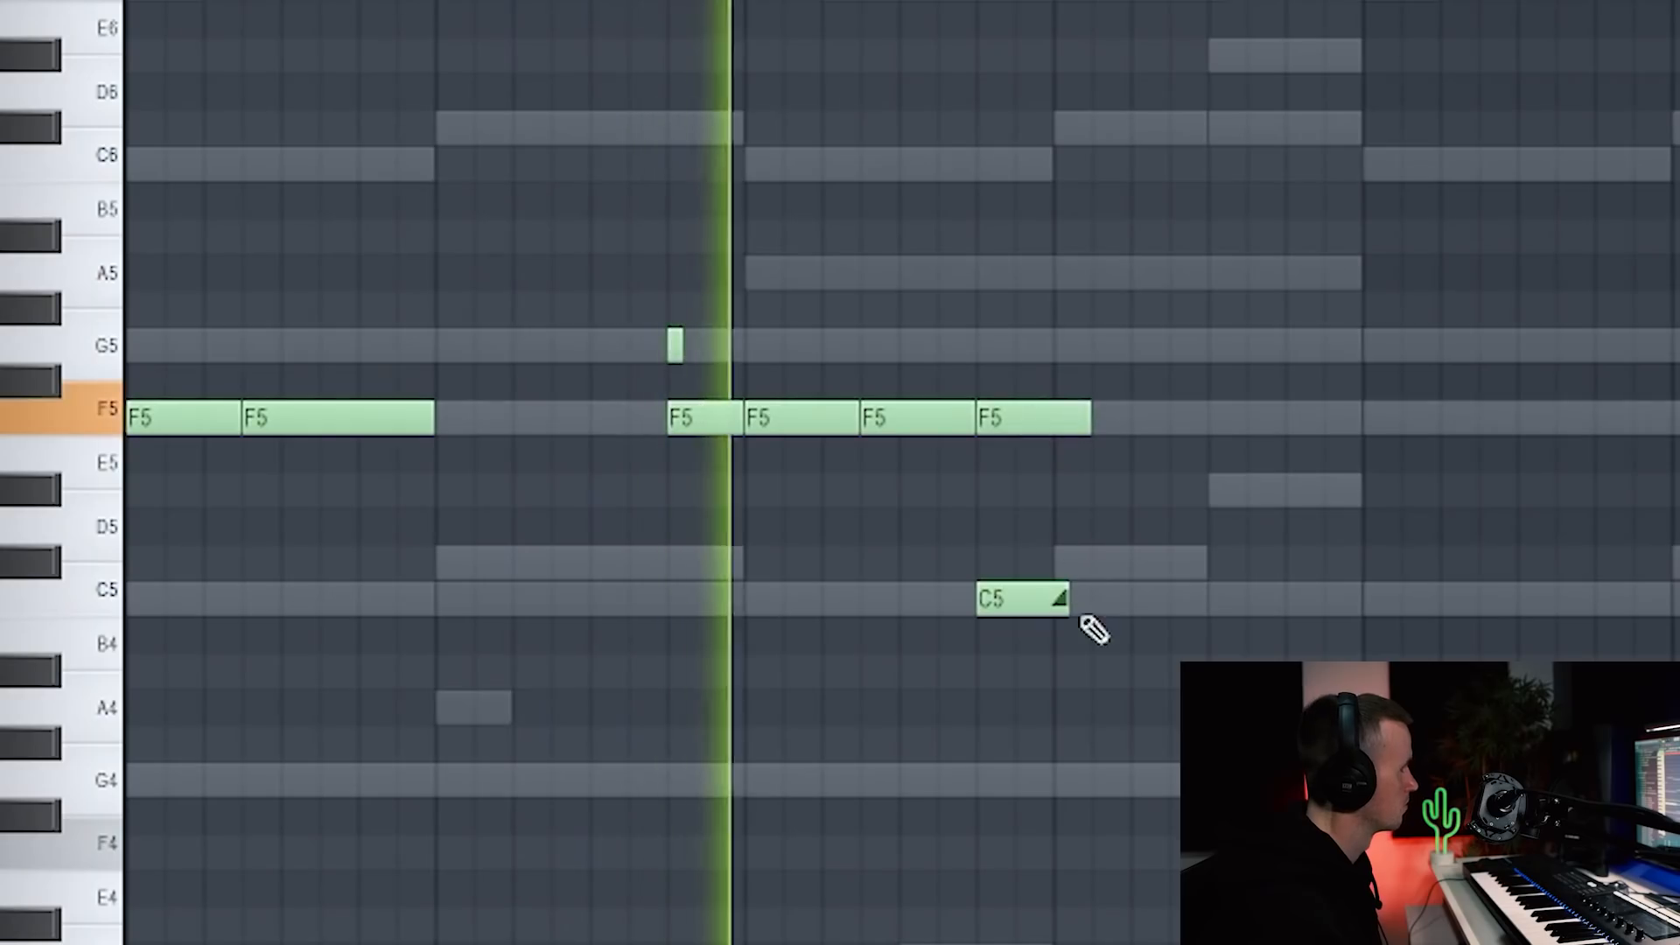
left_click_drag(1091, 627, 1005, 612)
scroll(1051, 604, "up", 3)
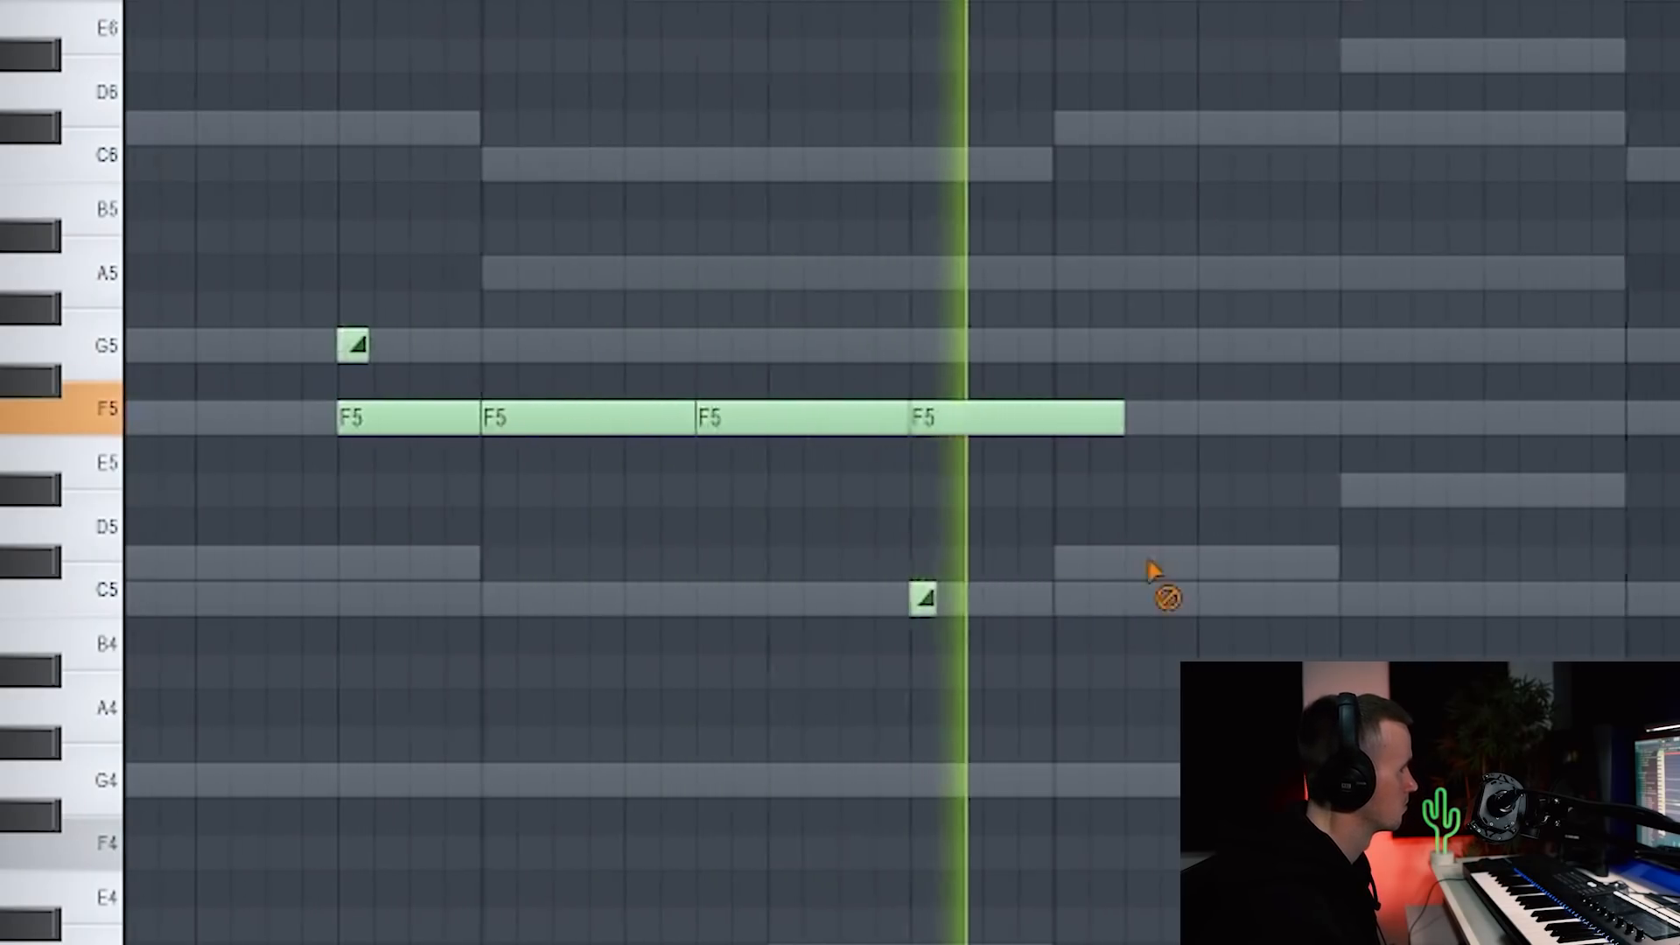
Step: Add C5 notes and slide notes on the F5 and D#5 rows, auditioning the 808 pattern
left_click(665, 600)
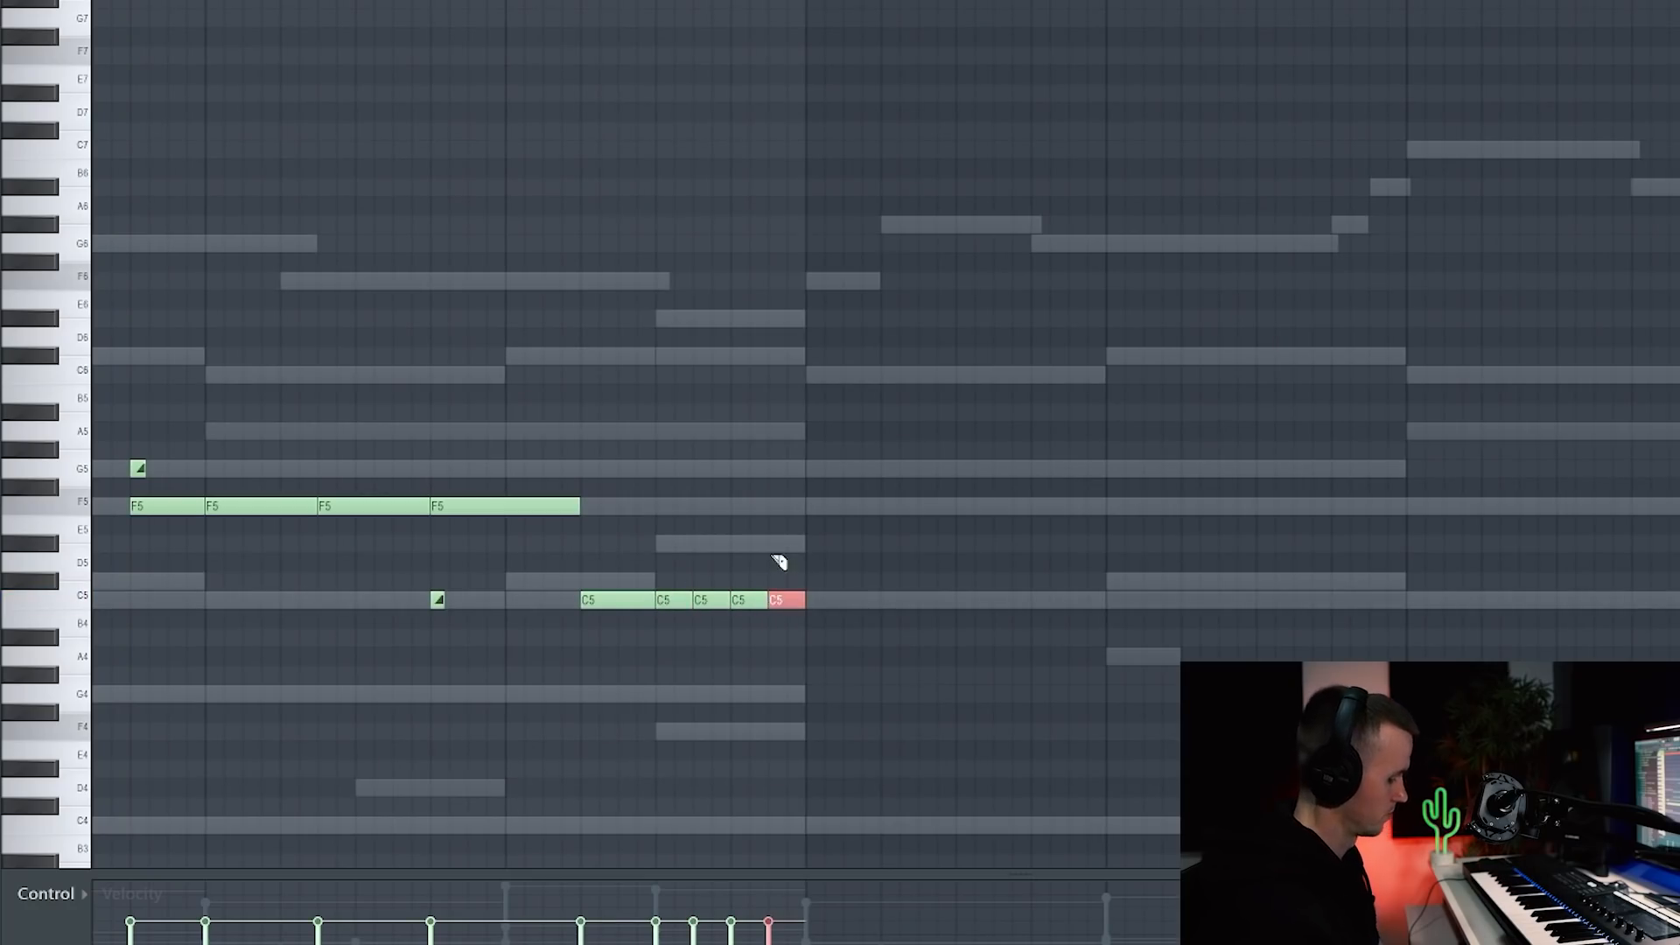
key("space")
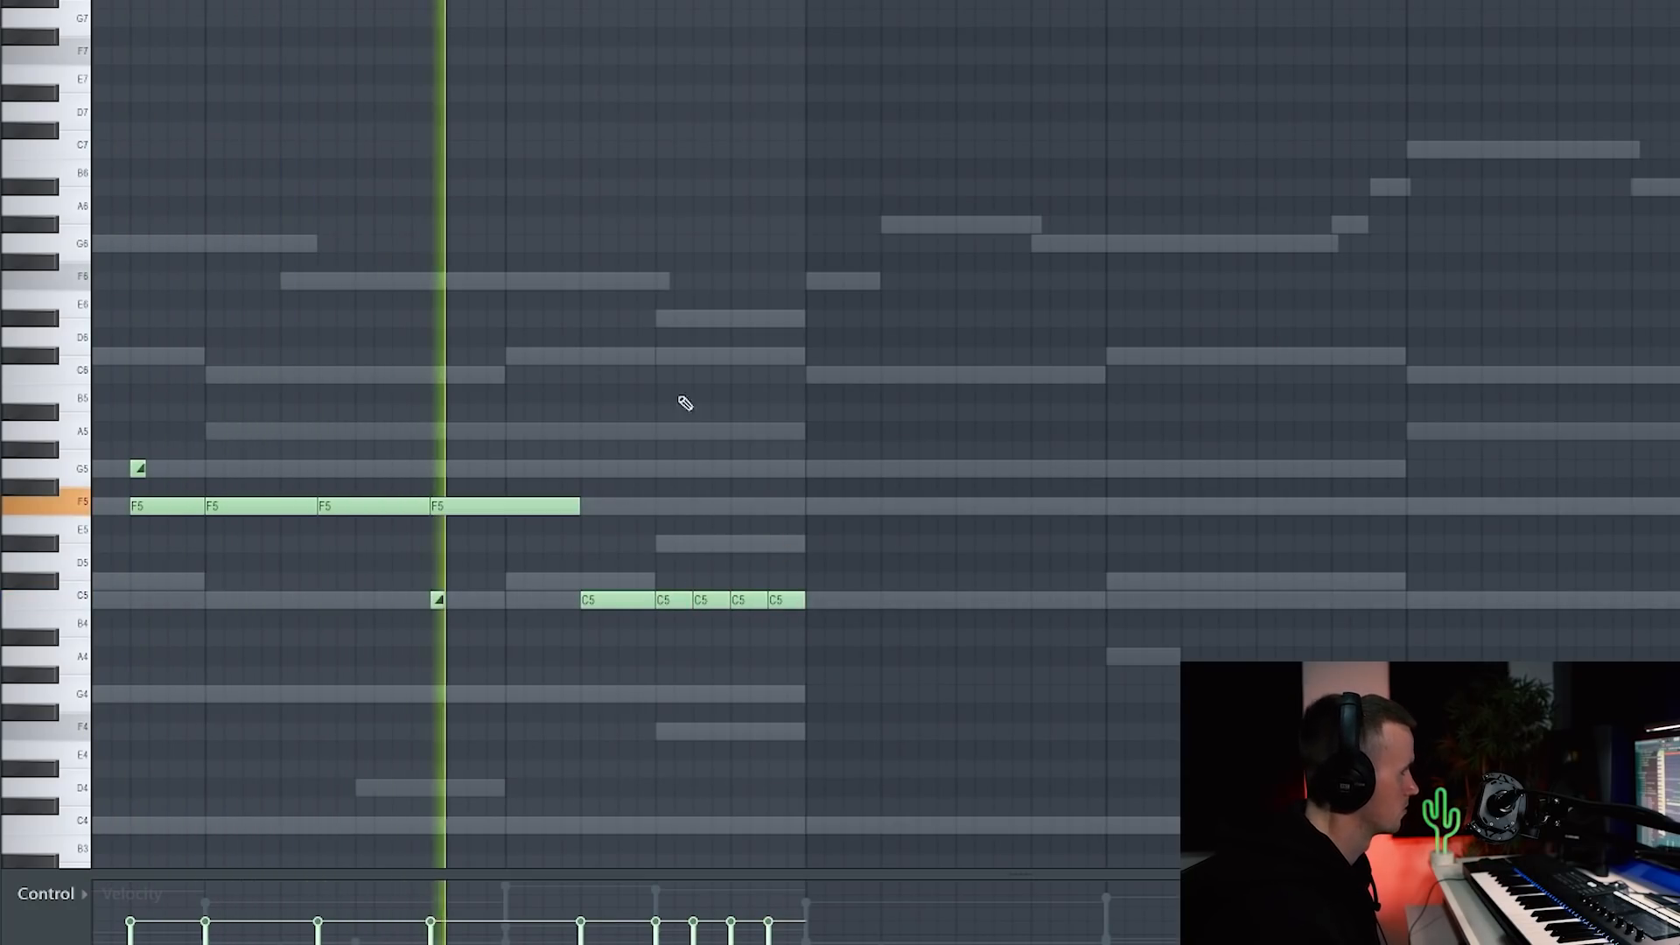
key("space")
left_click(657, 360)
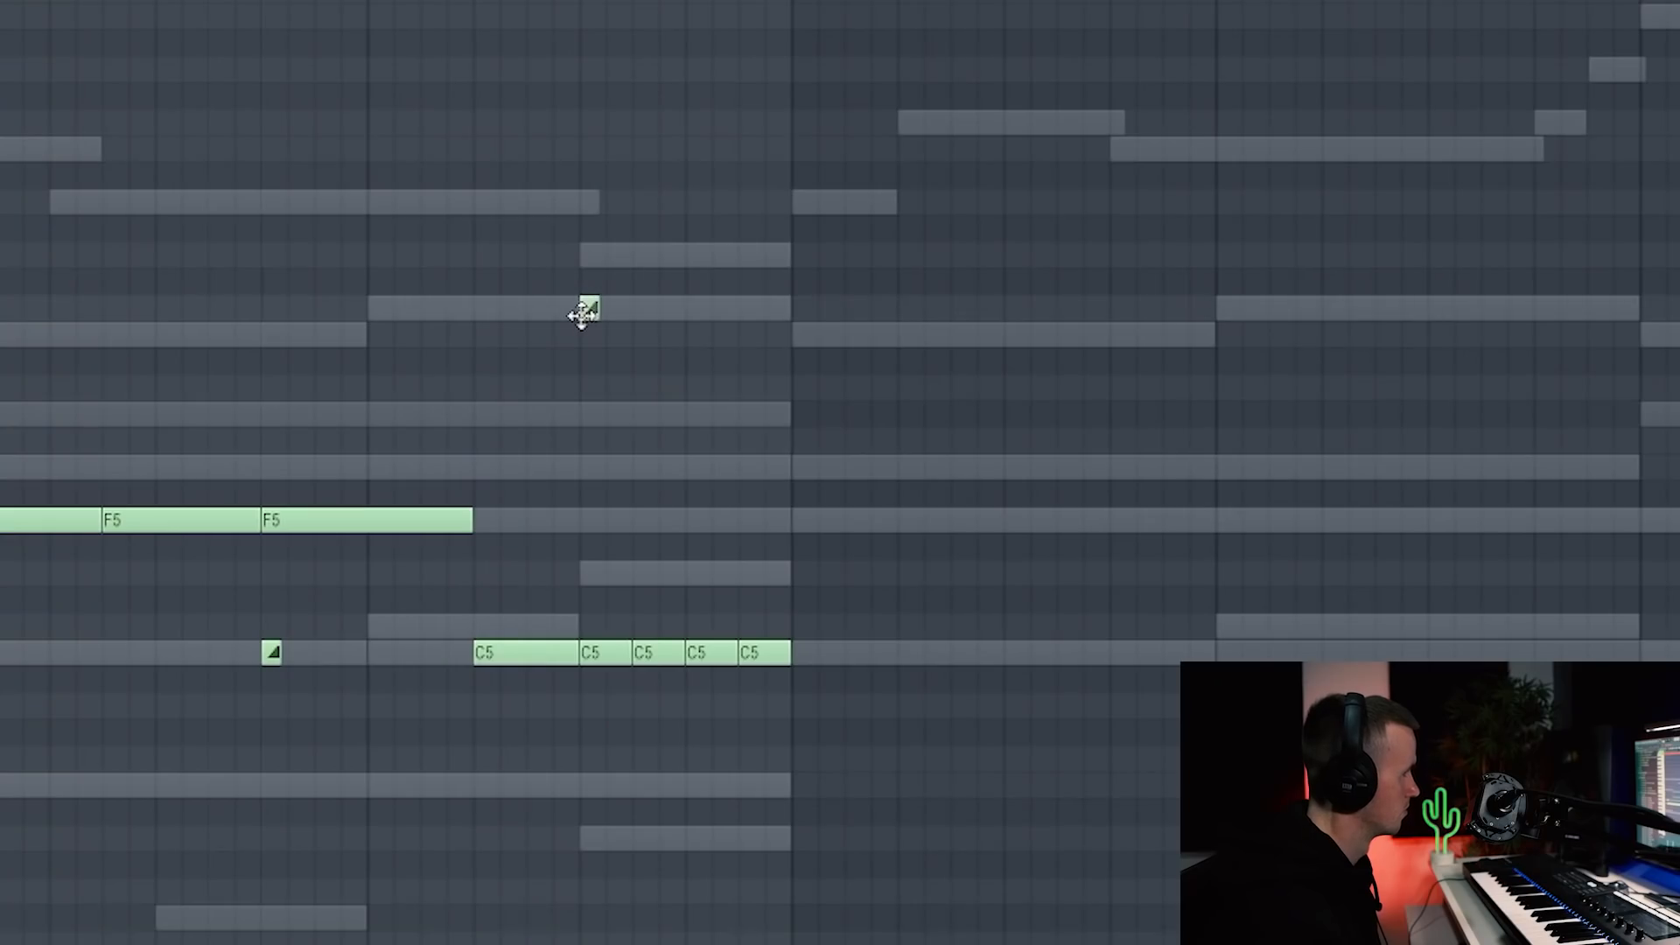
left_click(710, 522)
key("space")
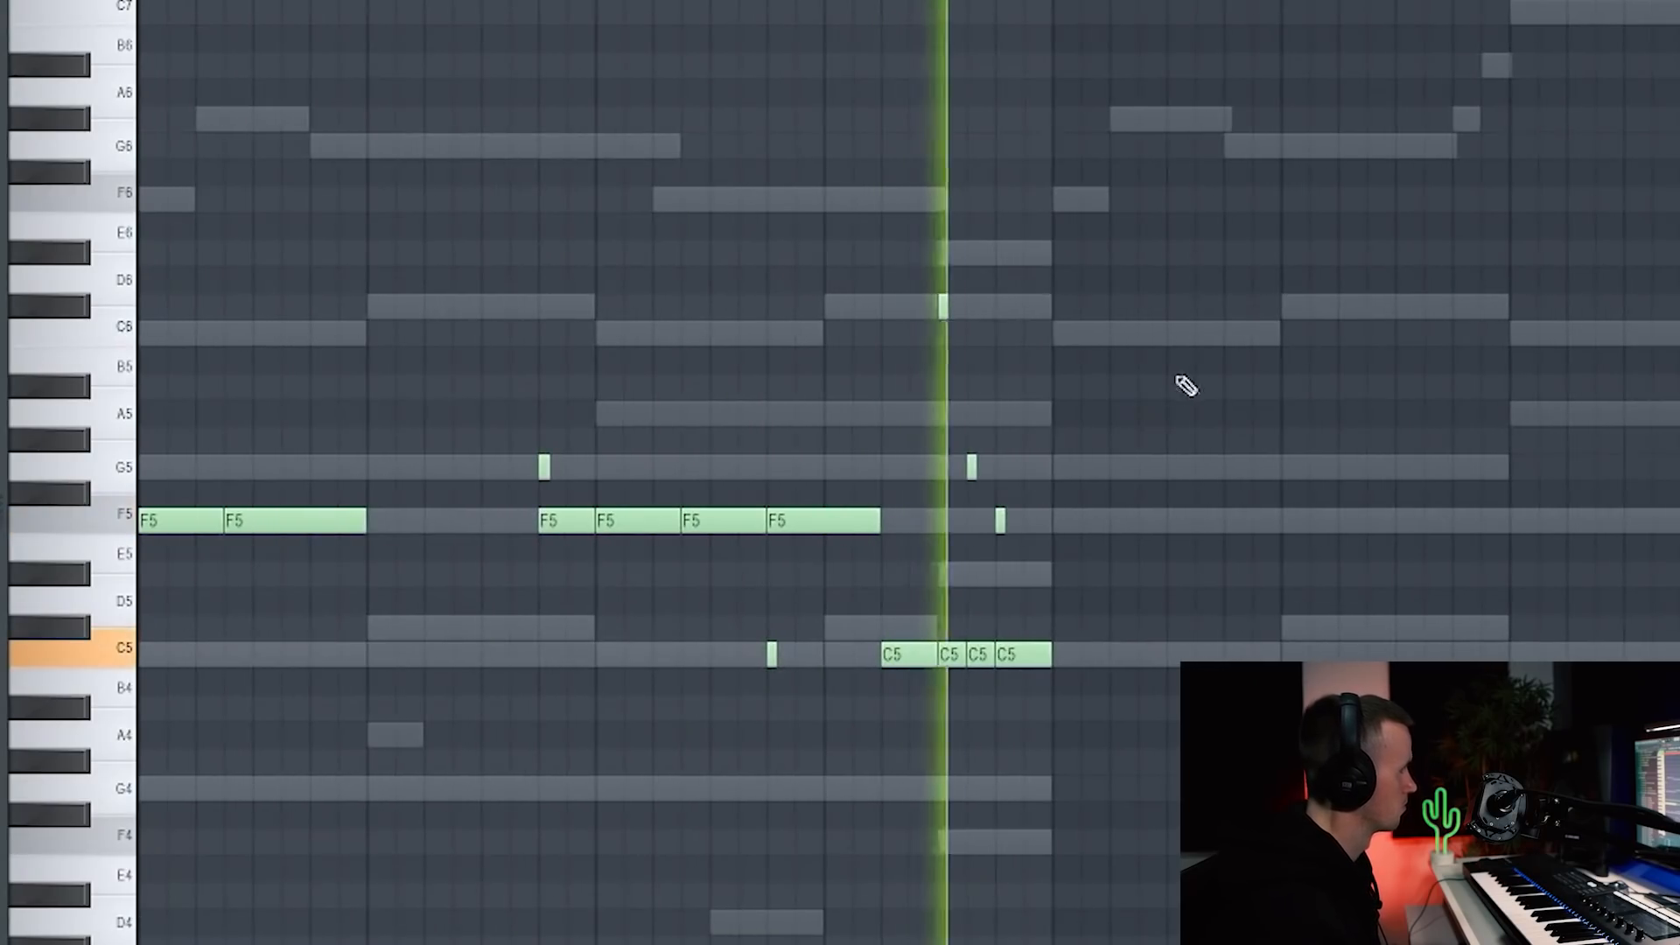
key("space")
left_click(1029, 570)
key("space")
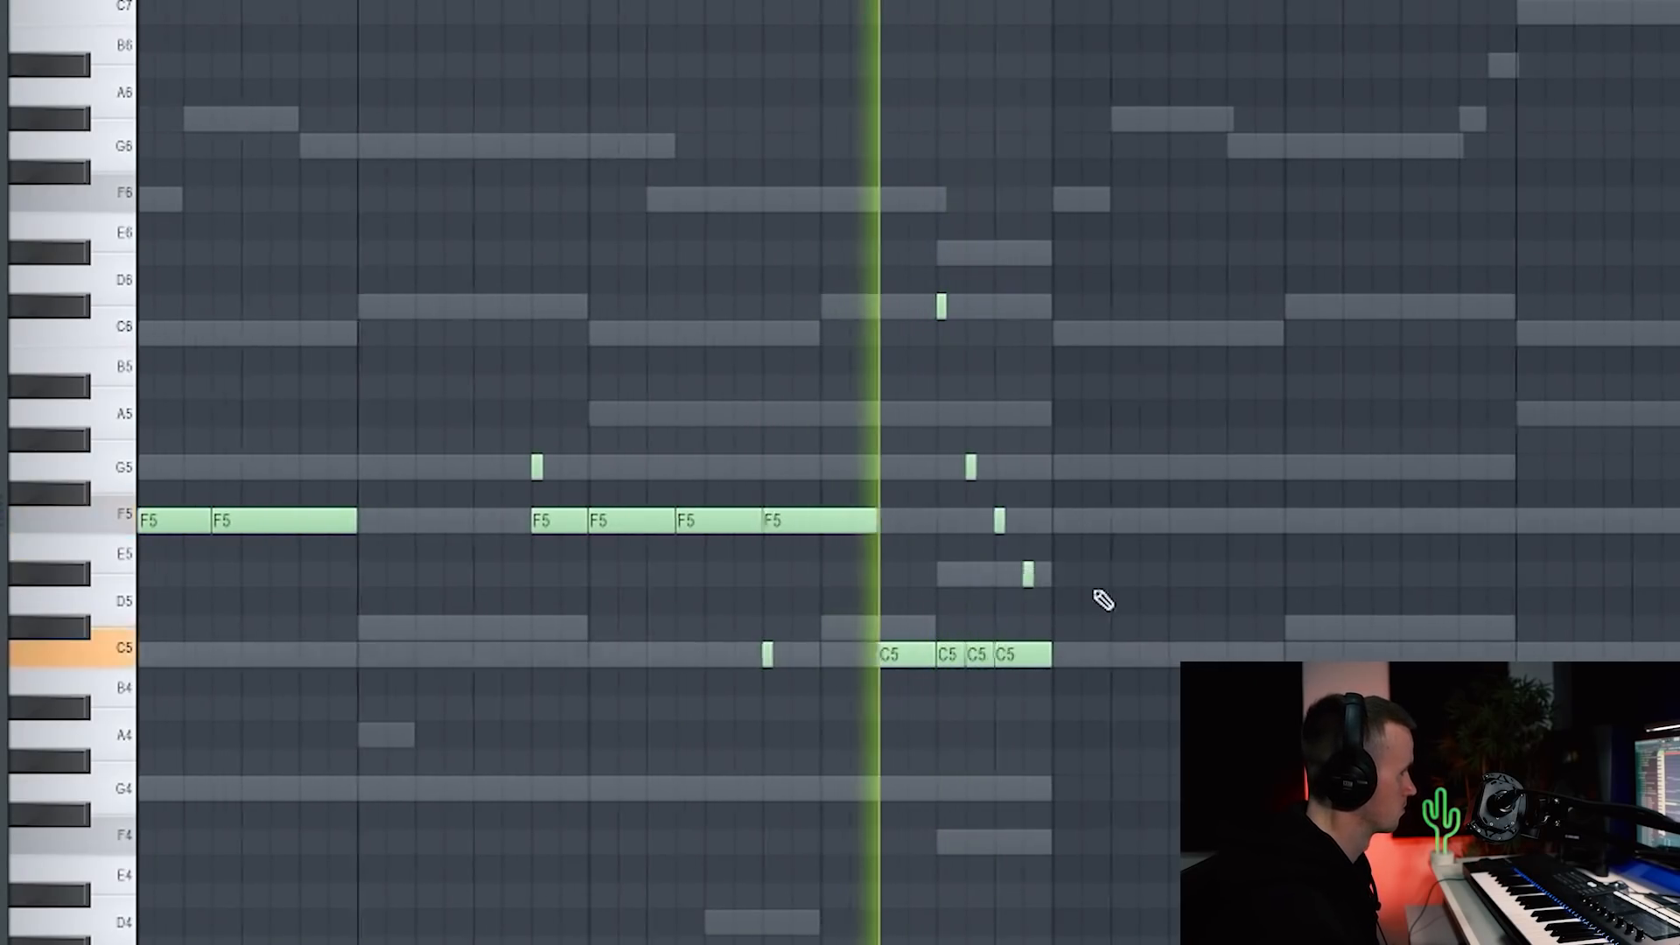
scroll(1033, 570, "up", 4)
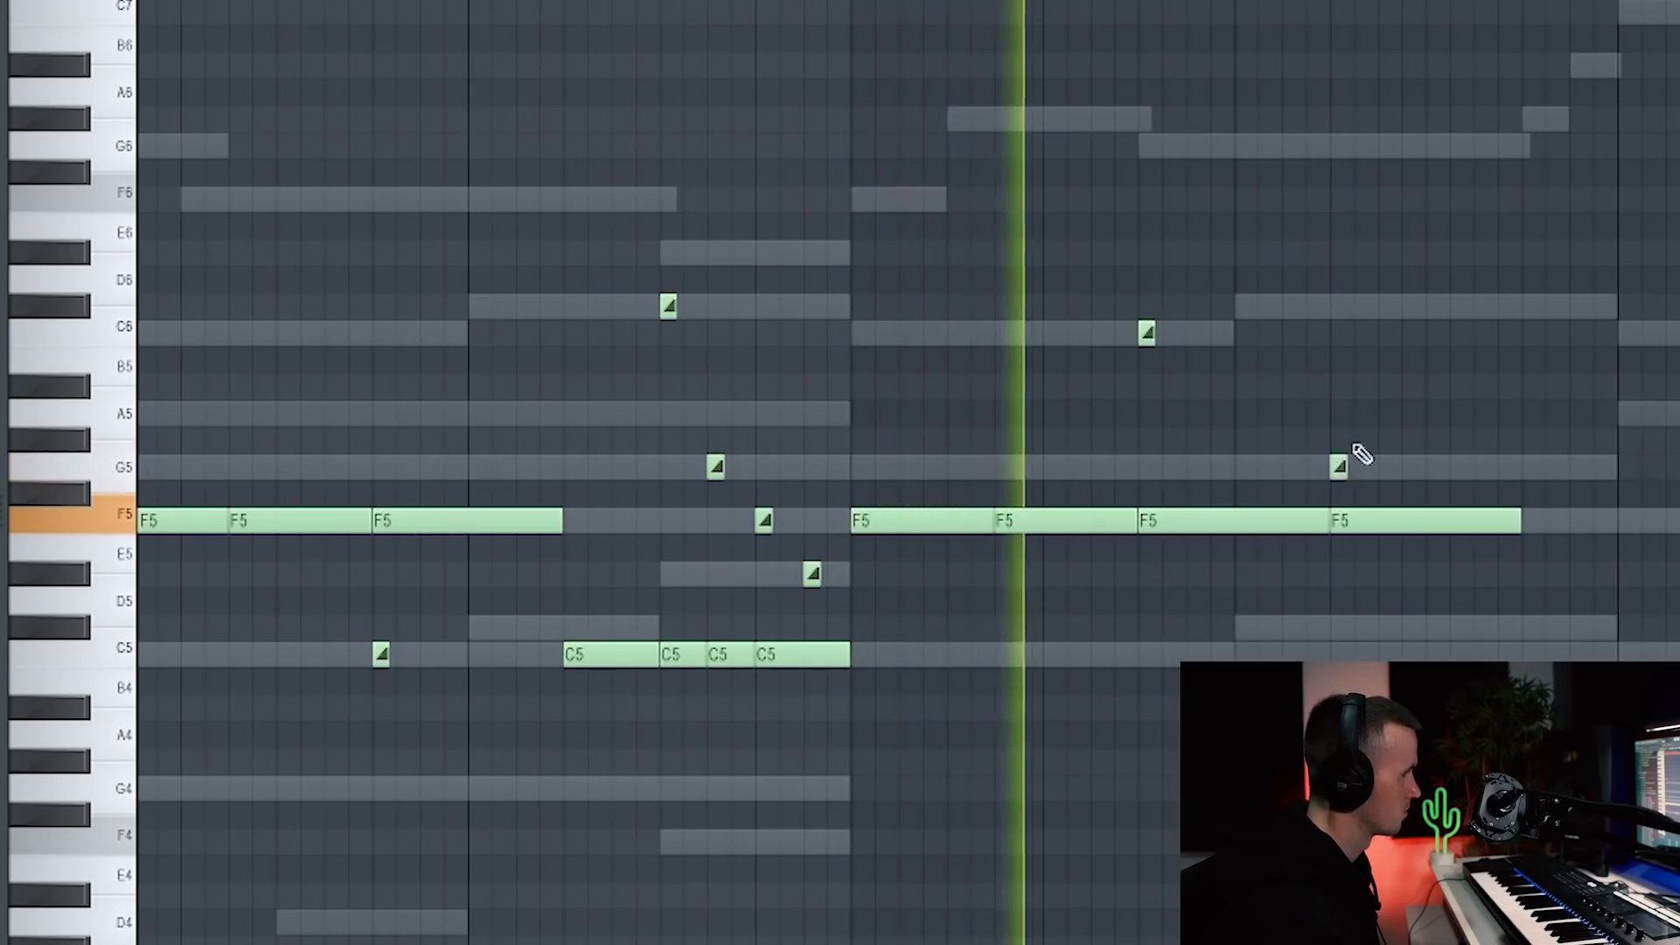
key("space")
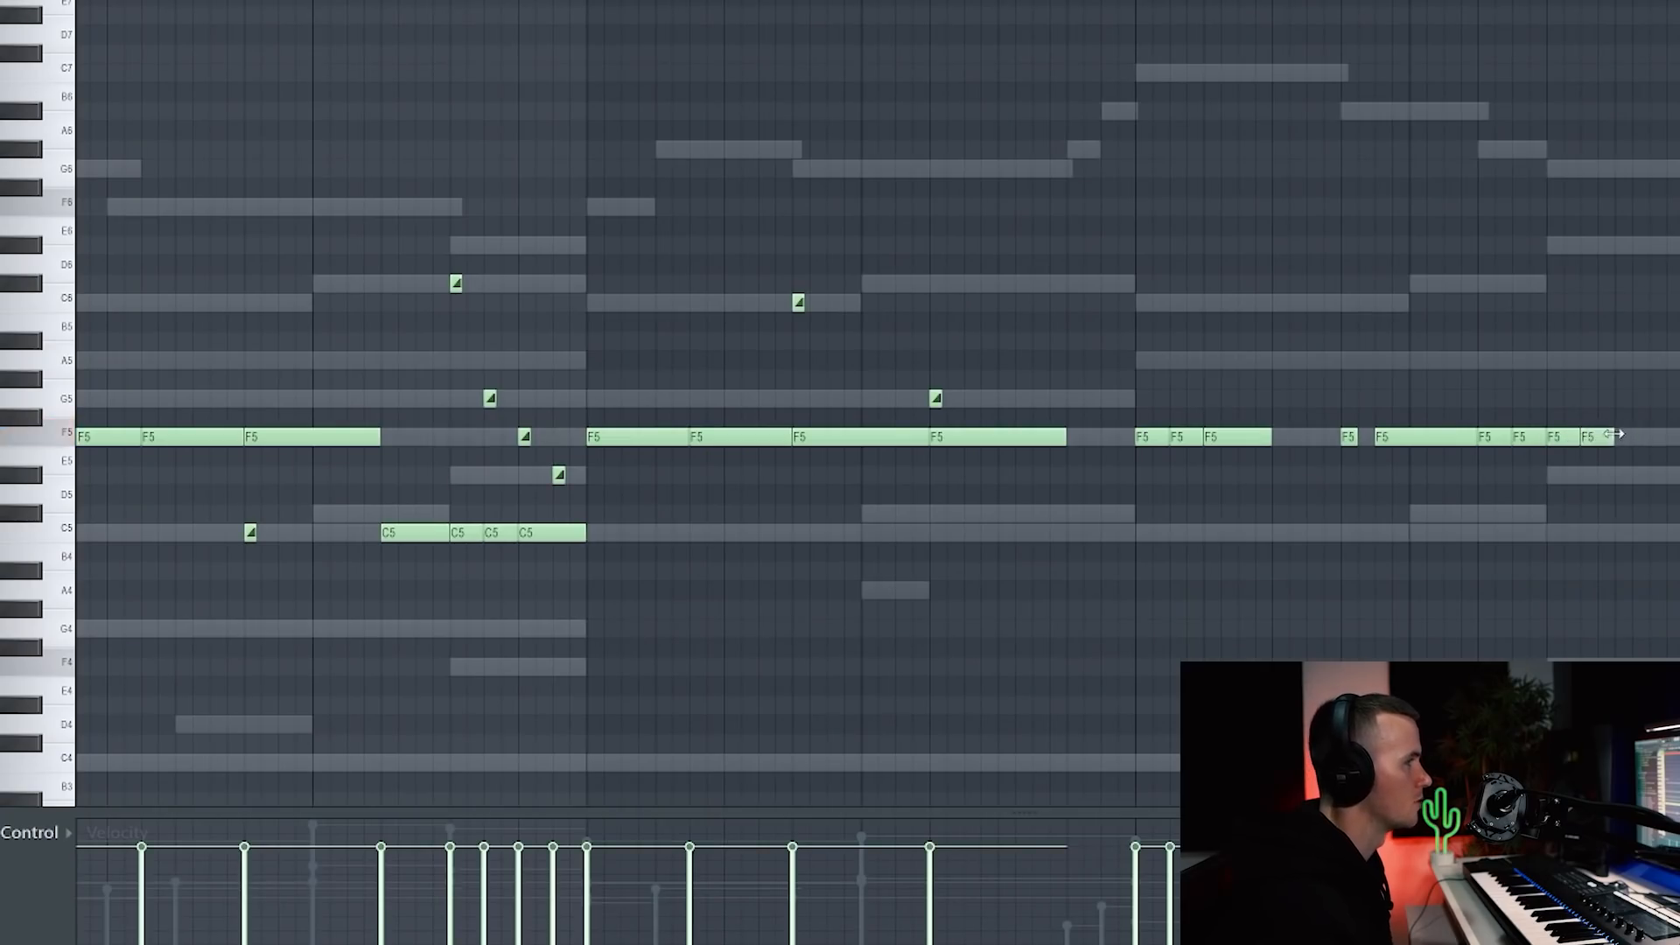
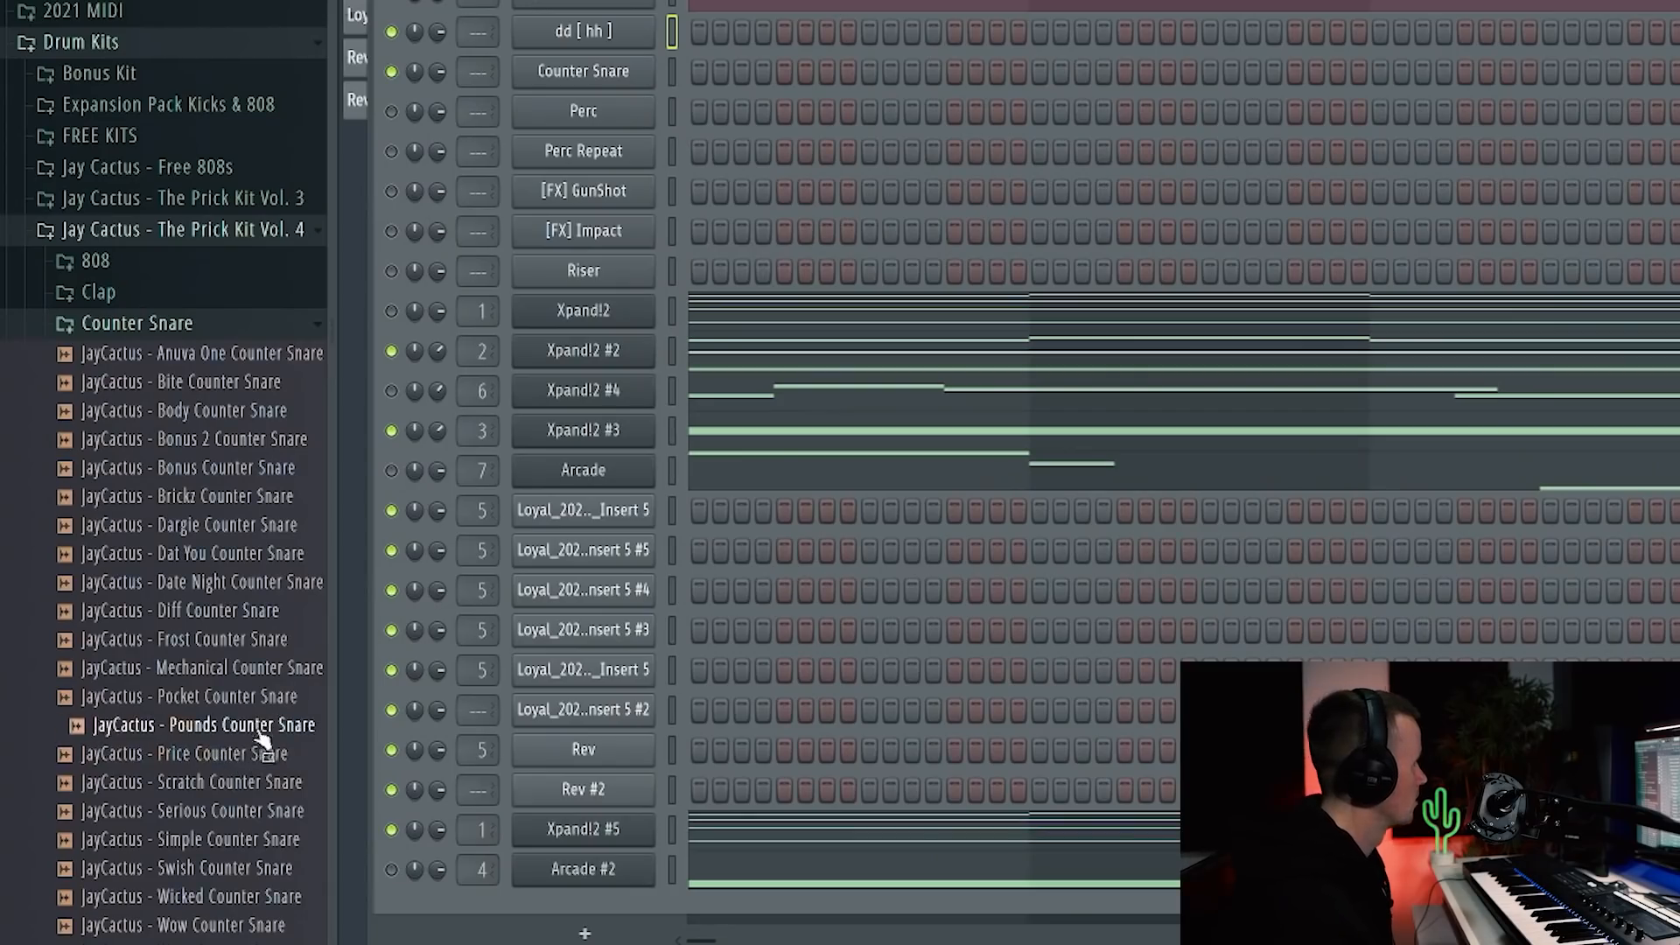
Step: Load the Price Counter Snare sample into a channel and draw and duplicate a three-note hit pattern
left_click_drag(247, 767, 583, 30)
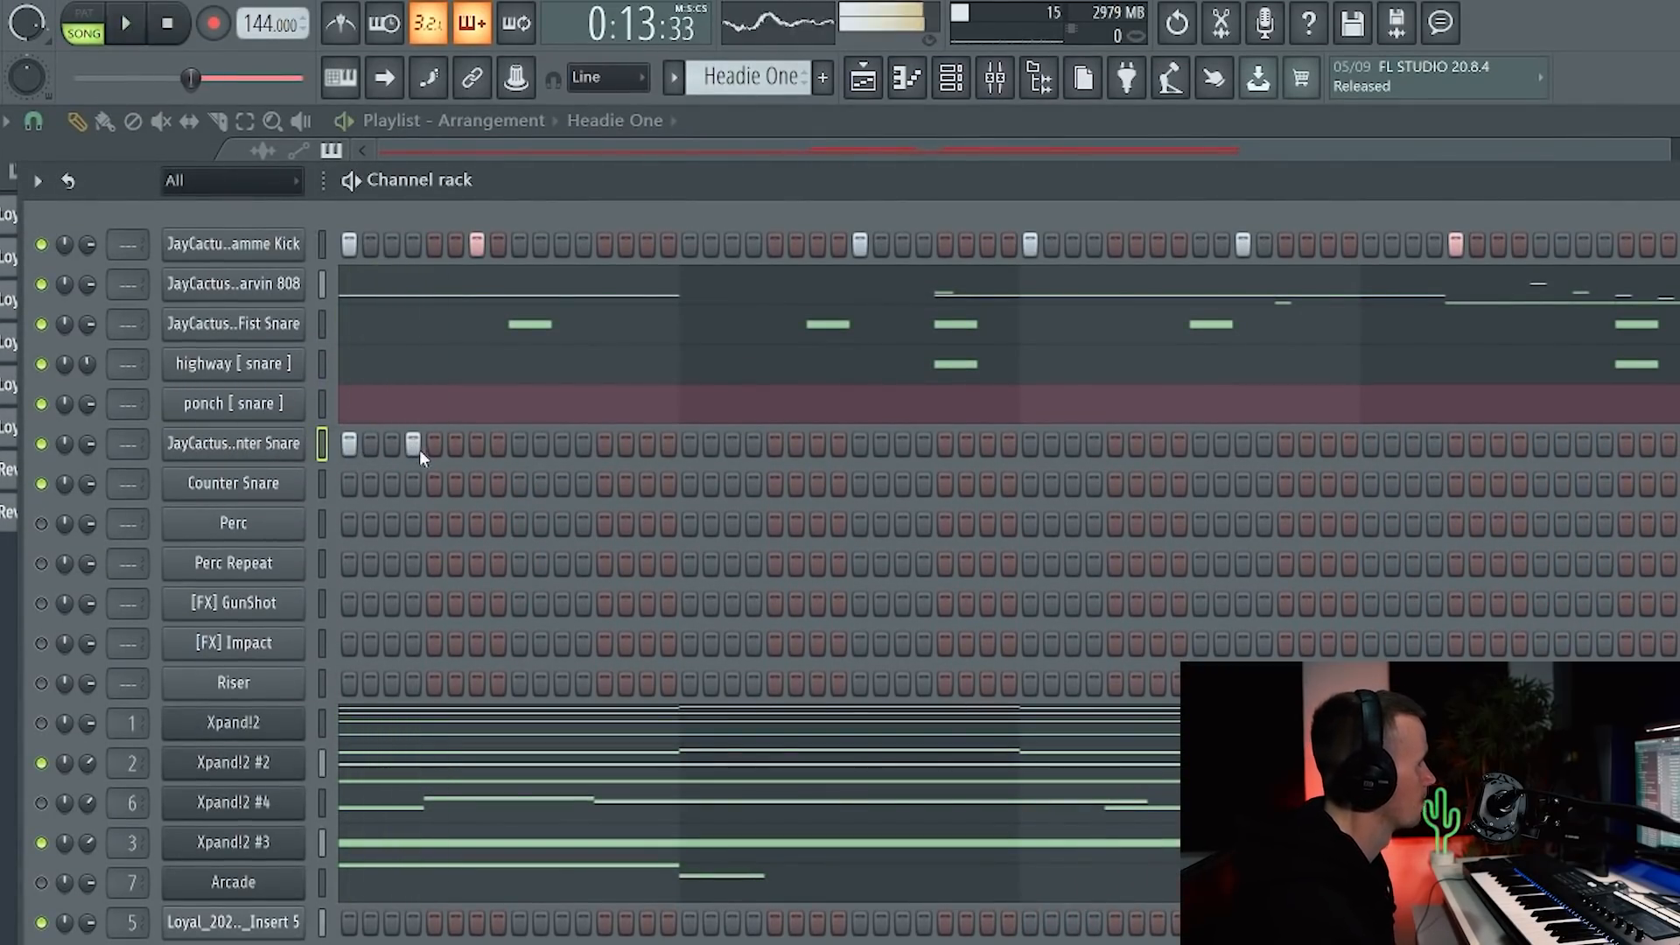
left_click(473, 444)
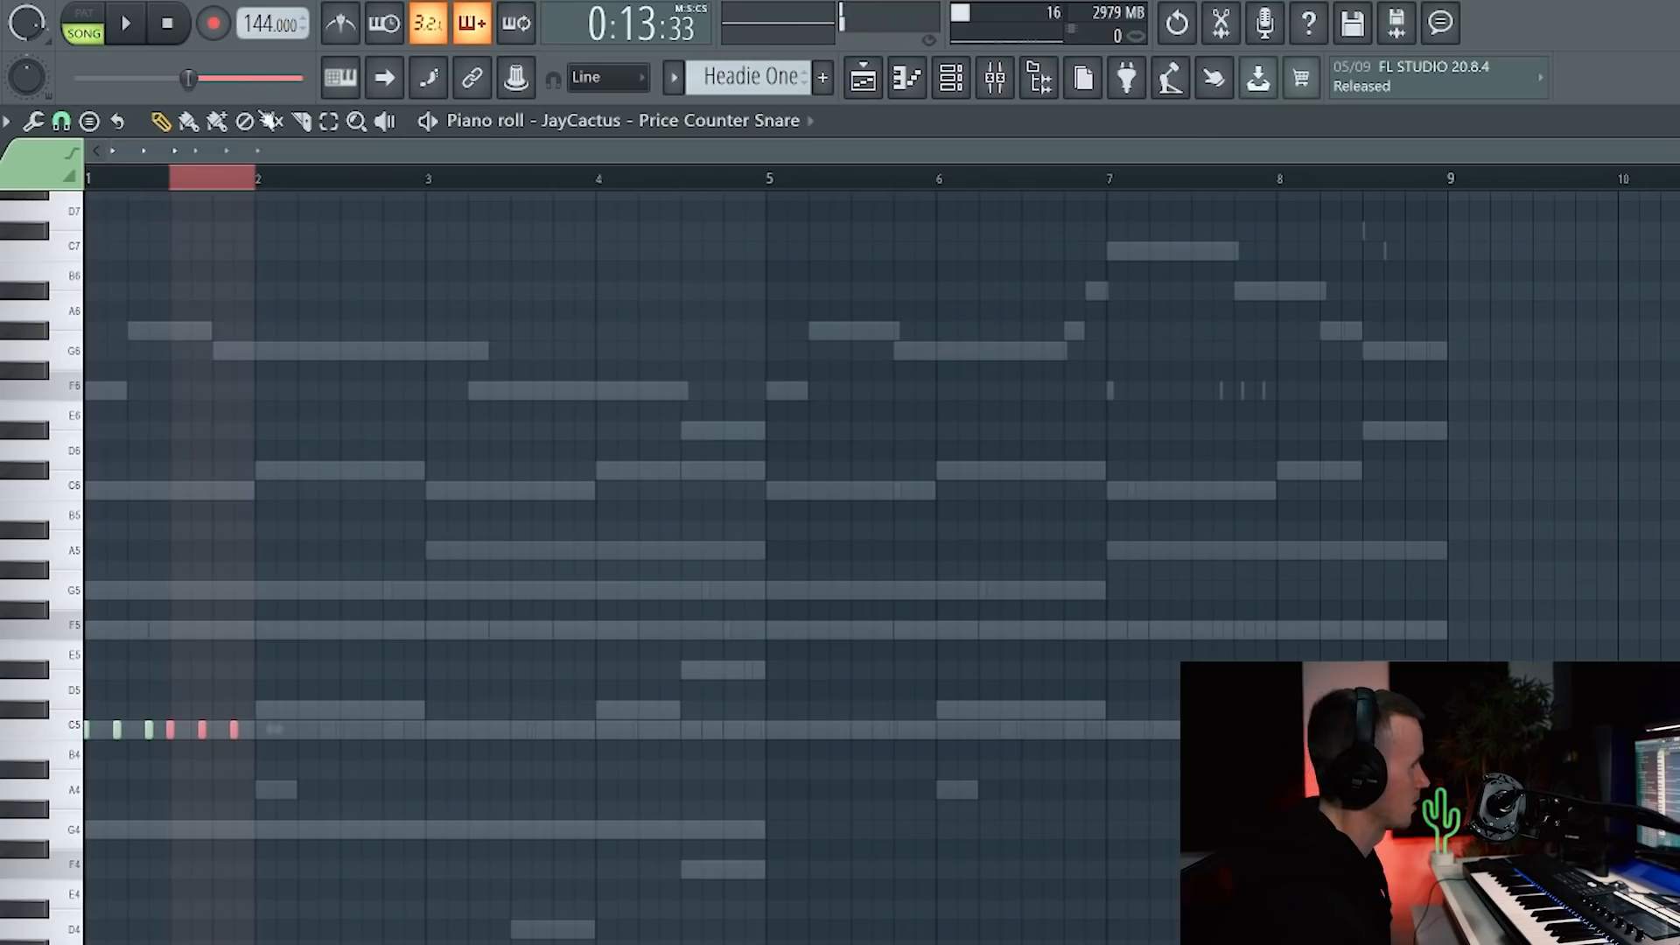
key("ctrl+b")
key("ctrl+b")
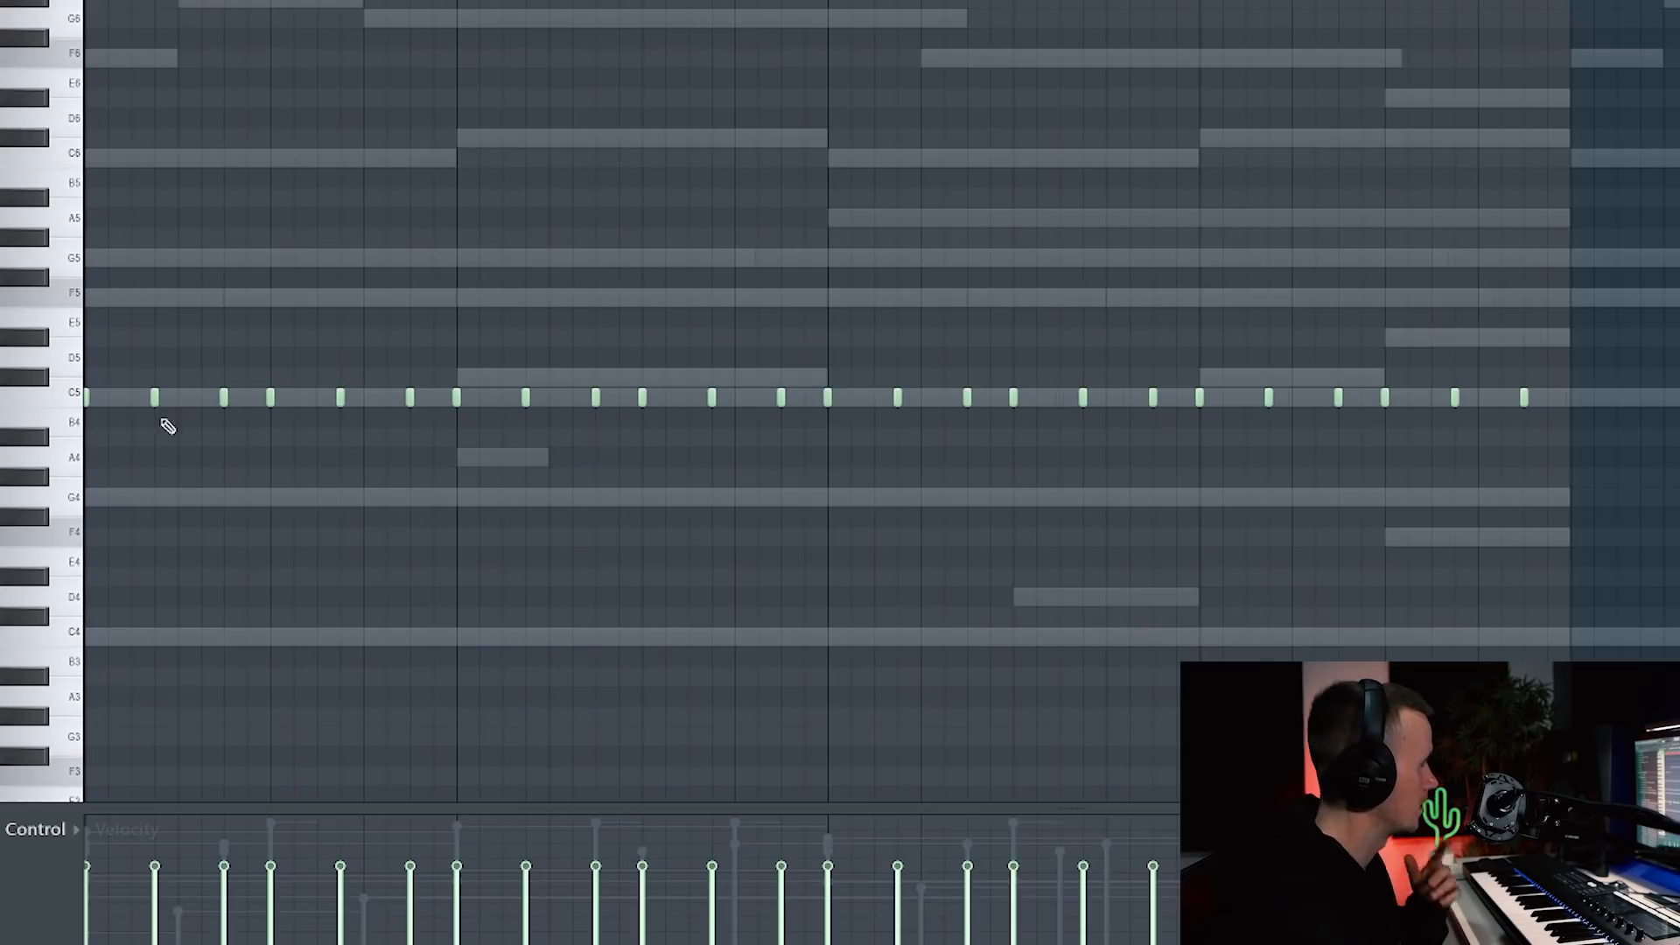
key("space")
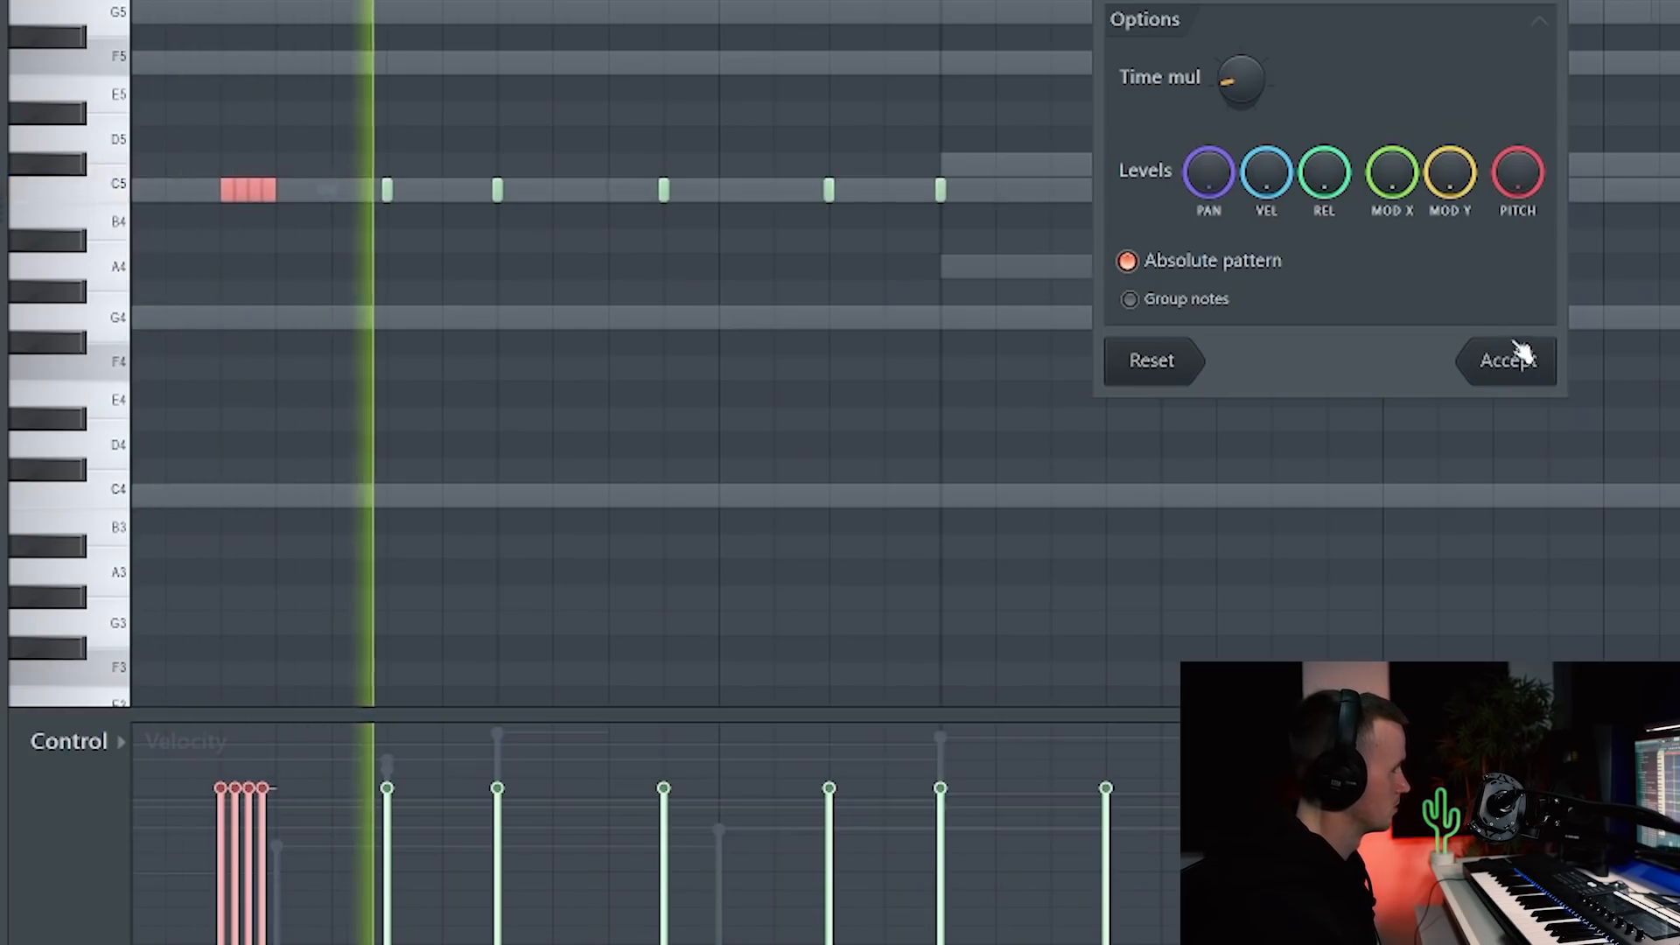
Step: Chop the C5 notes into quick rolls, delete and lengthen C5 notes, and audition the pattern
left_click(1520, 360)
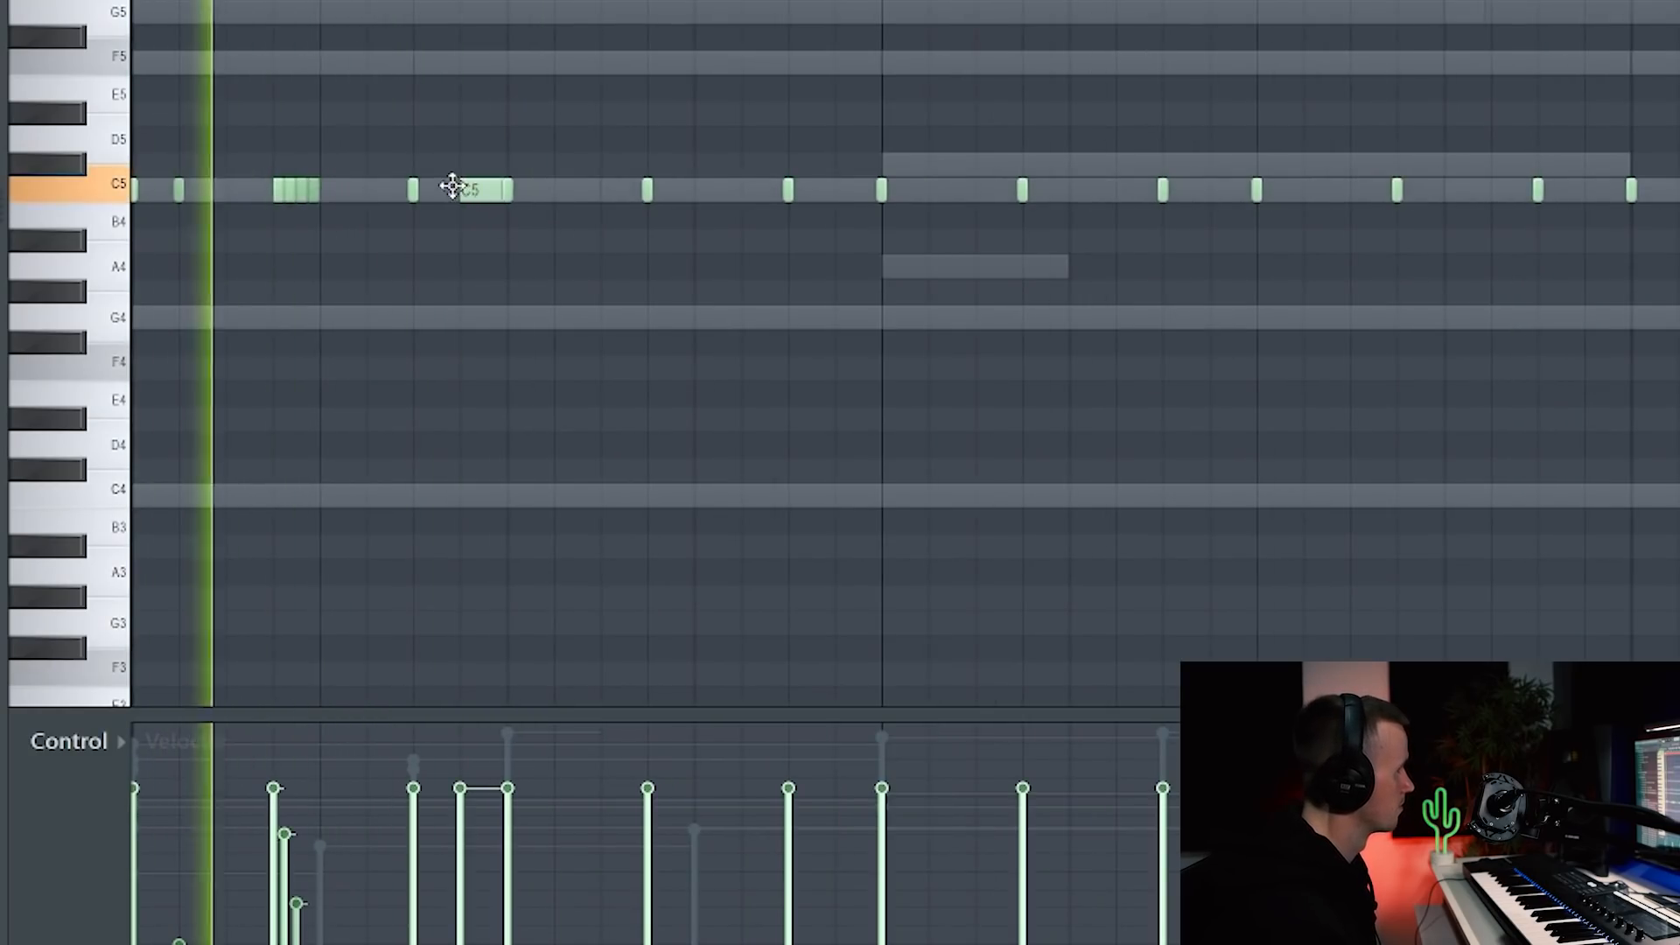
right_click(454, 187)
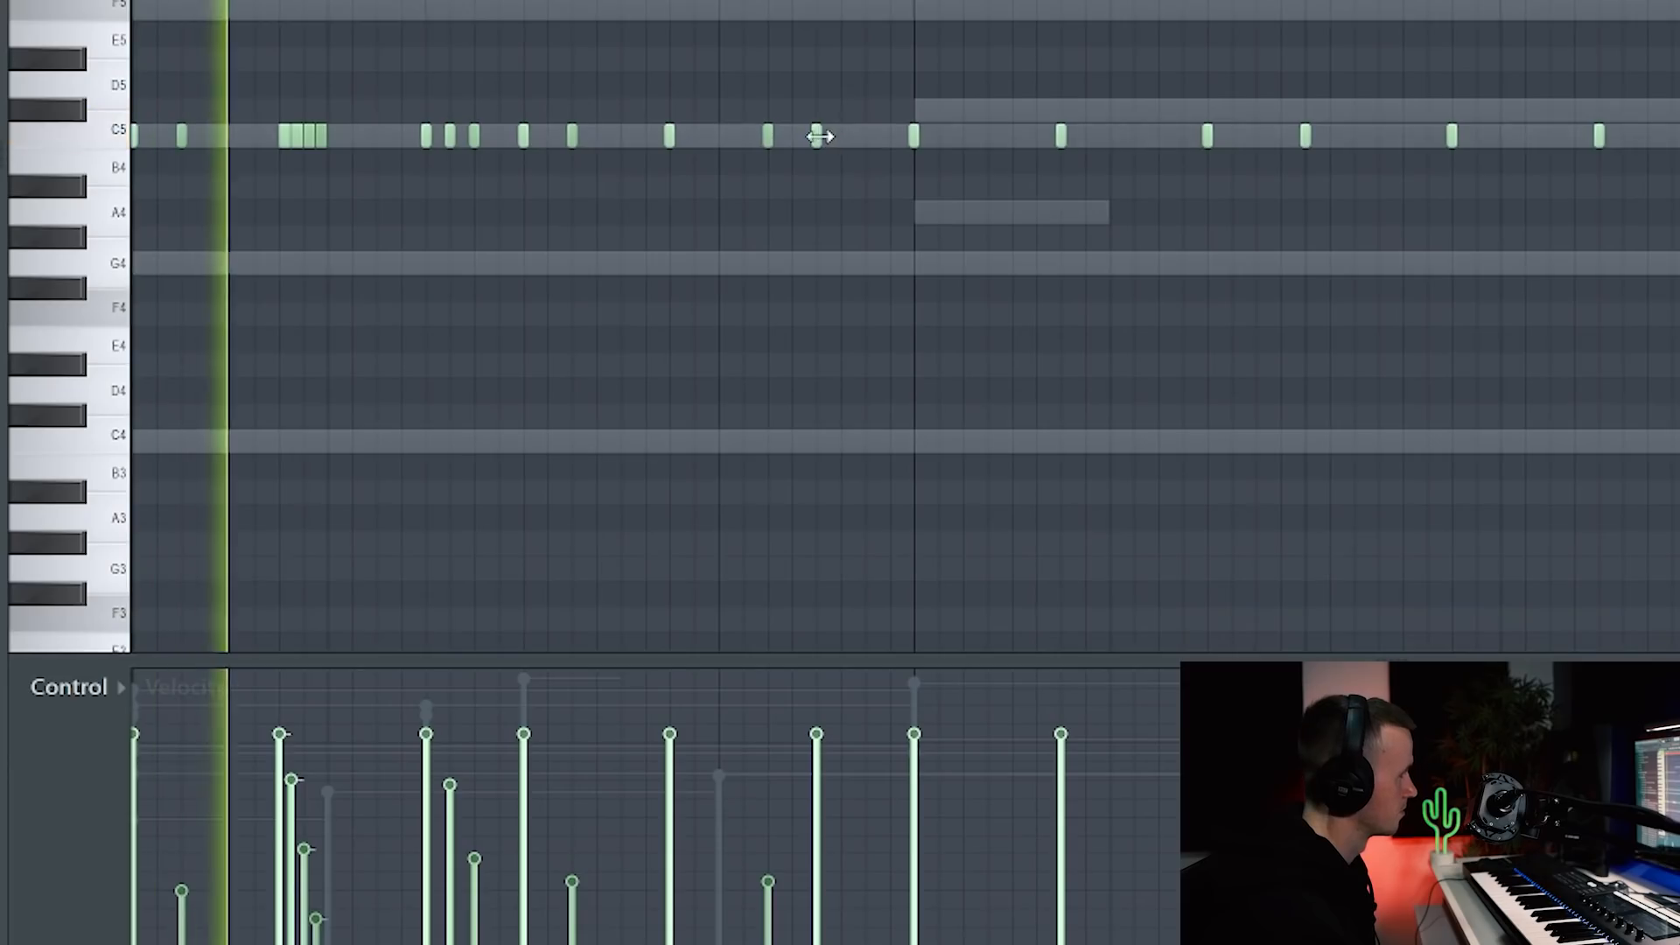
left_click_drag(819, 136, 911, 134)
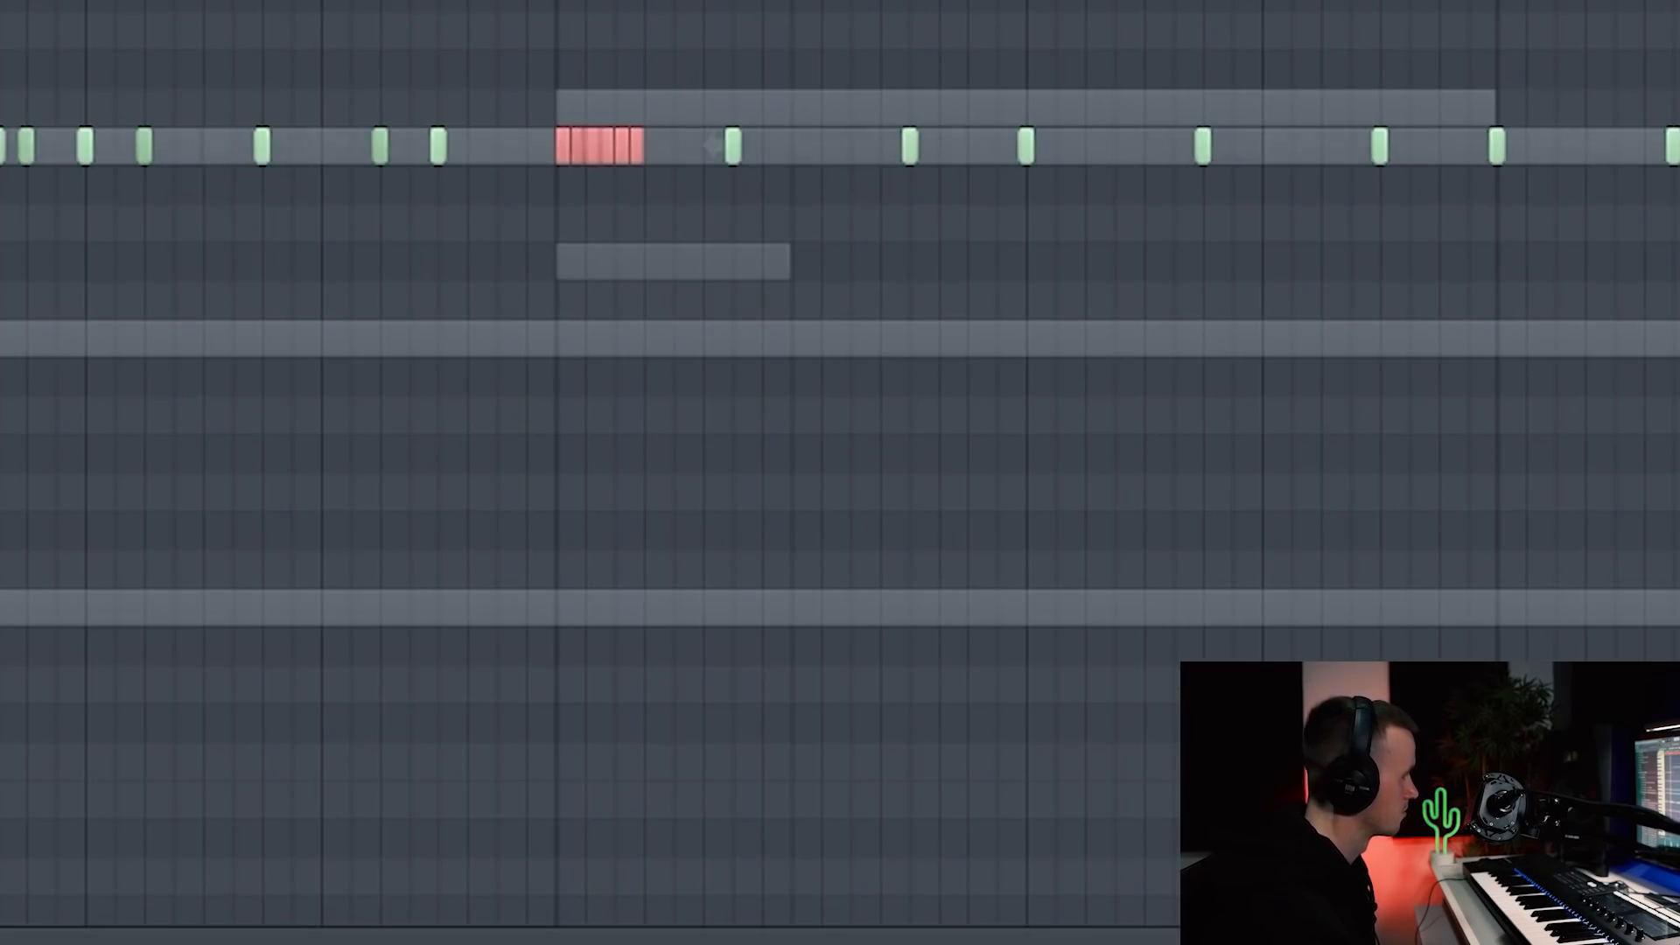
left_click(762, 527, "ctrl")
key("space")
key("space")
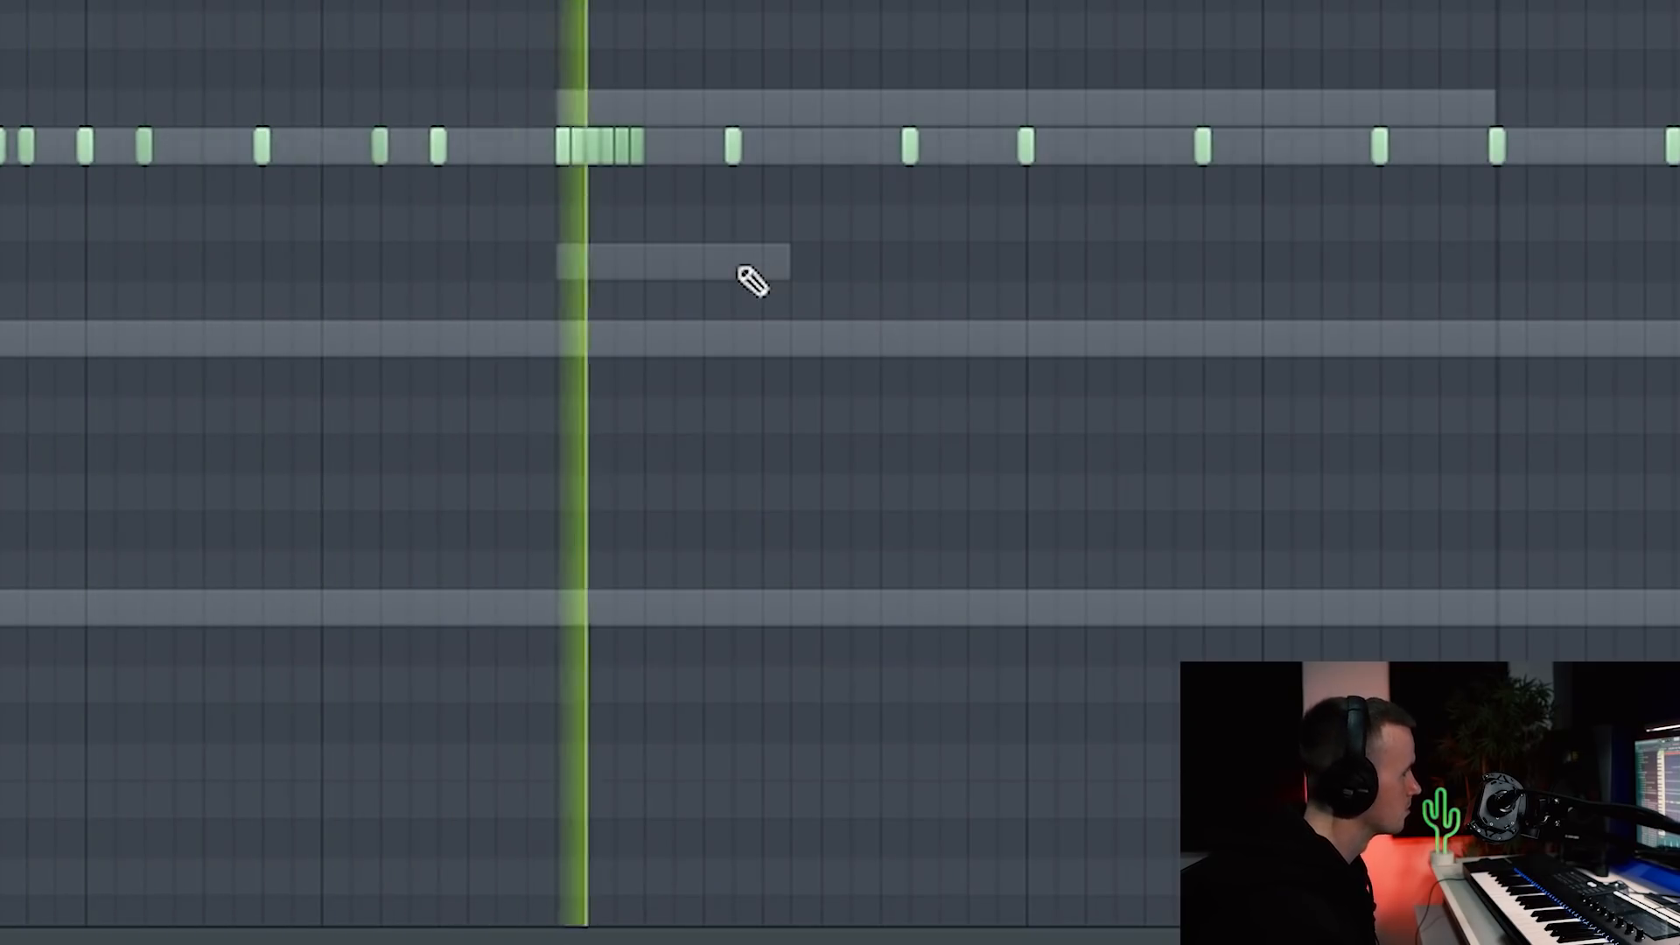
key("space")
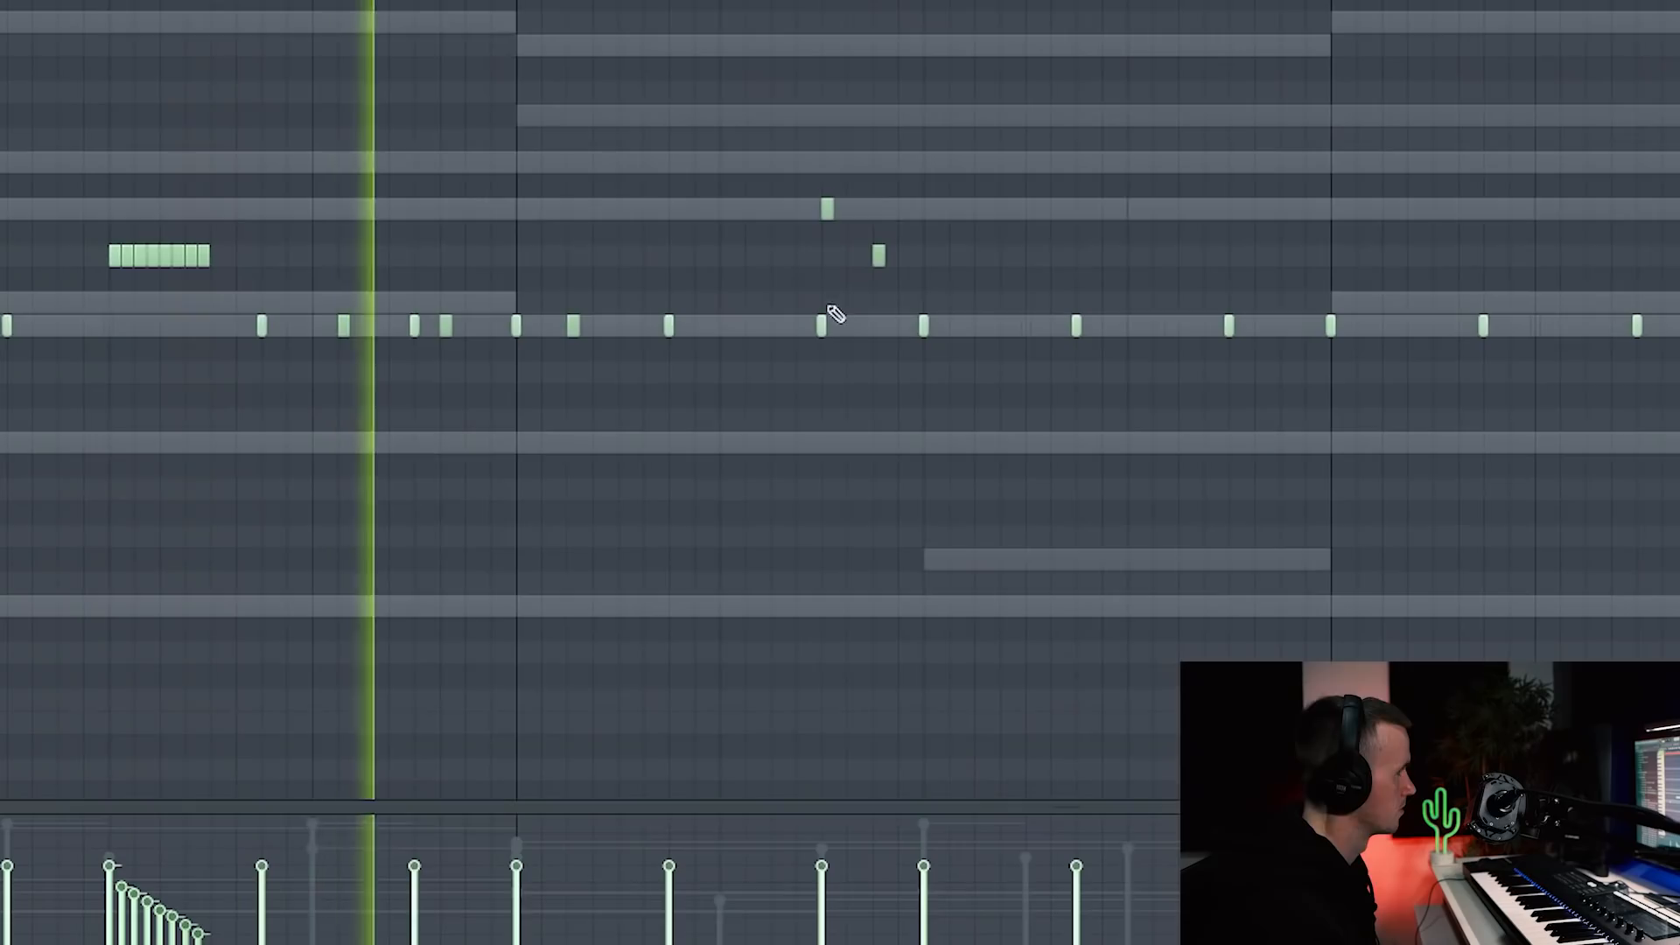
Step: Raise the velocity of the two higher-pitched accent notes and ramp the C5 roll velocities upward
left_click_drag(827, 179, 879, 331)
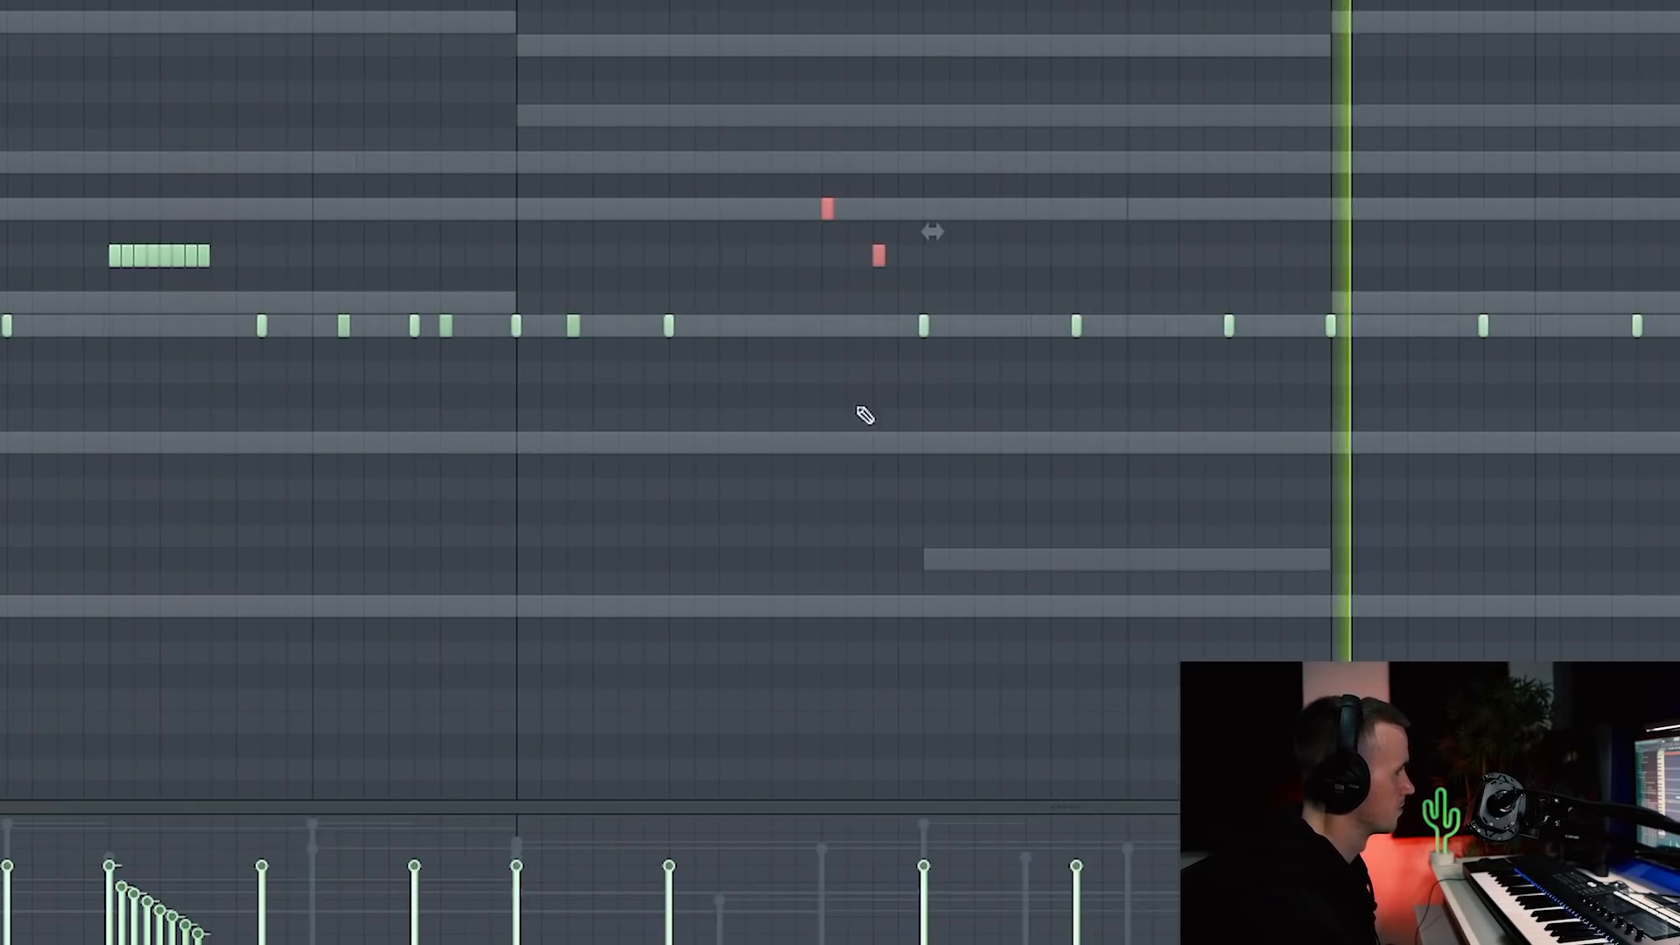
left_click(822, 873)
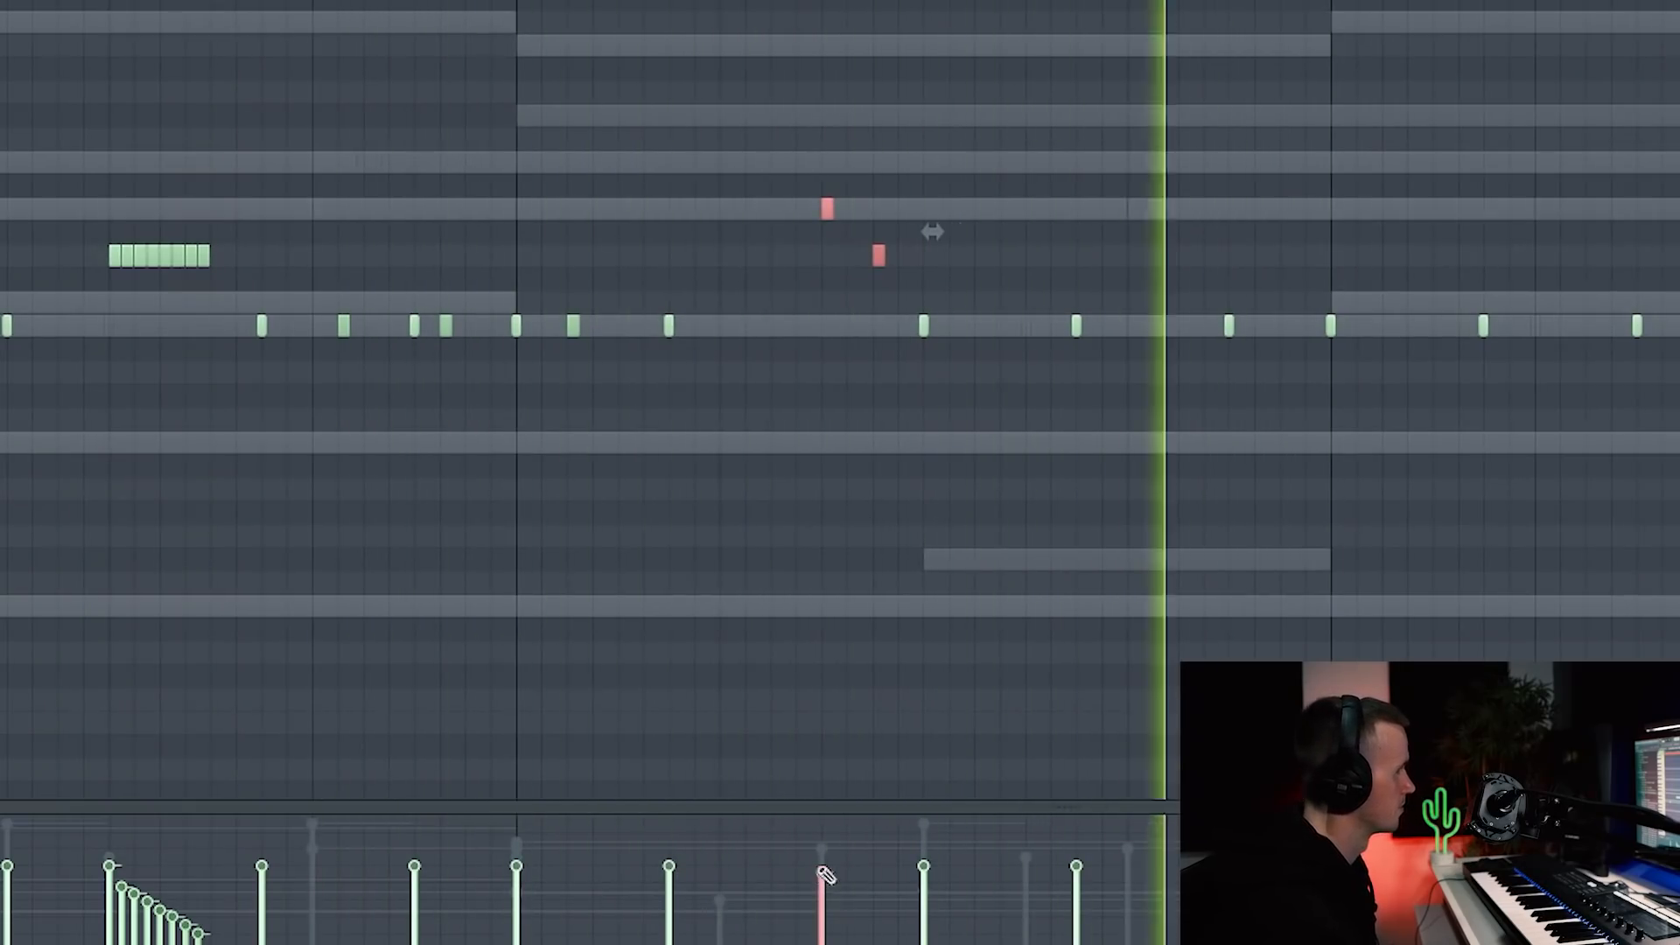
left_click_drag(701, 924, 848, 766)
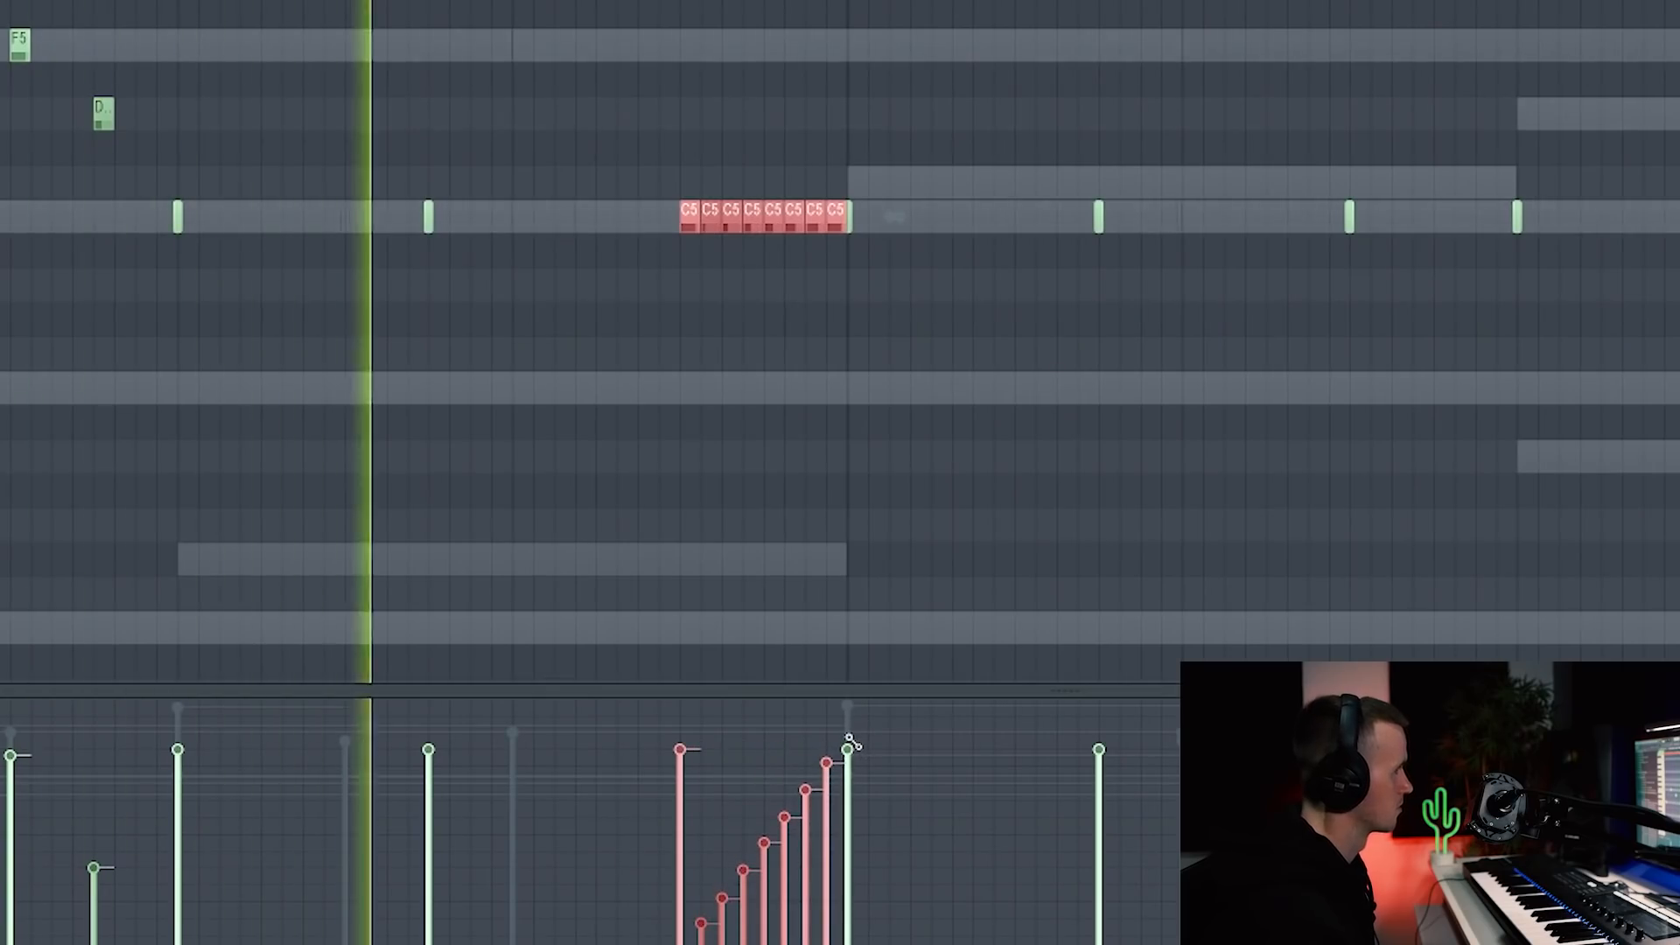
left_click(852, 404, "ctrl")
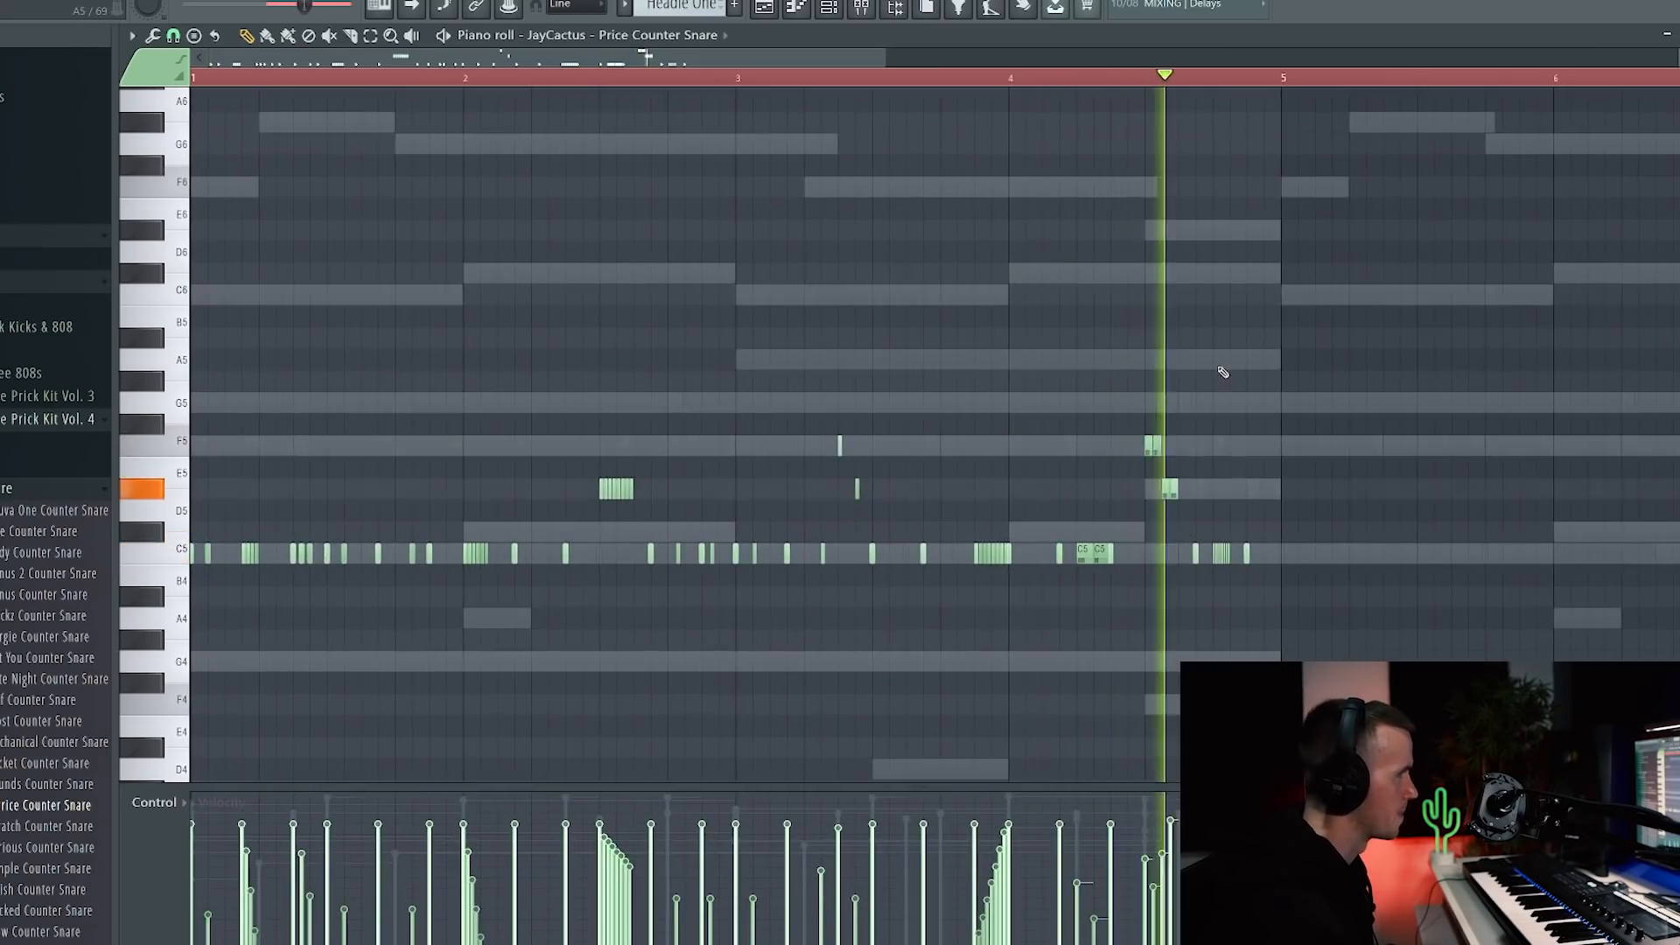
Step: Duplicate every counter-snare note into bars 5–9 to make an eight-bar pattern
scroll(1244, 328, "down", 2)
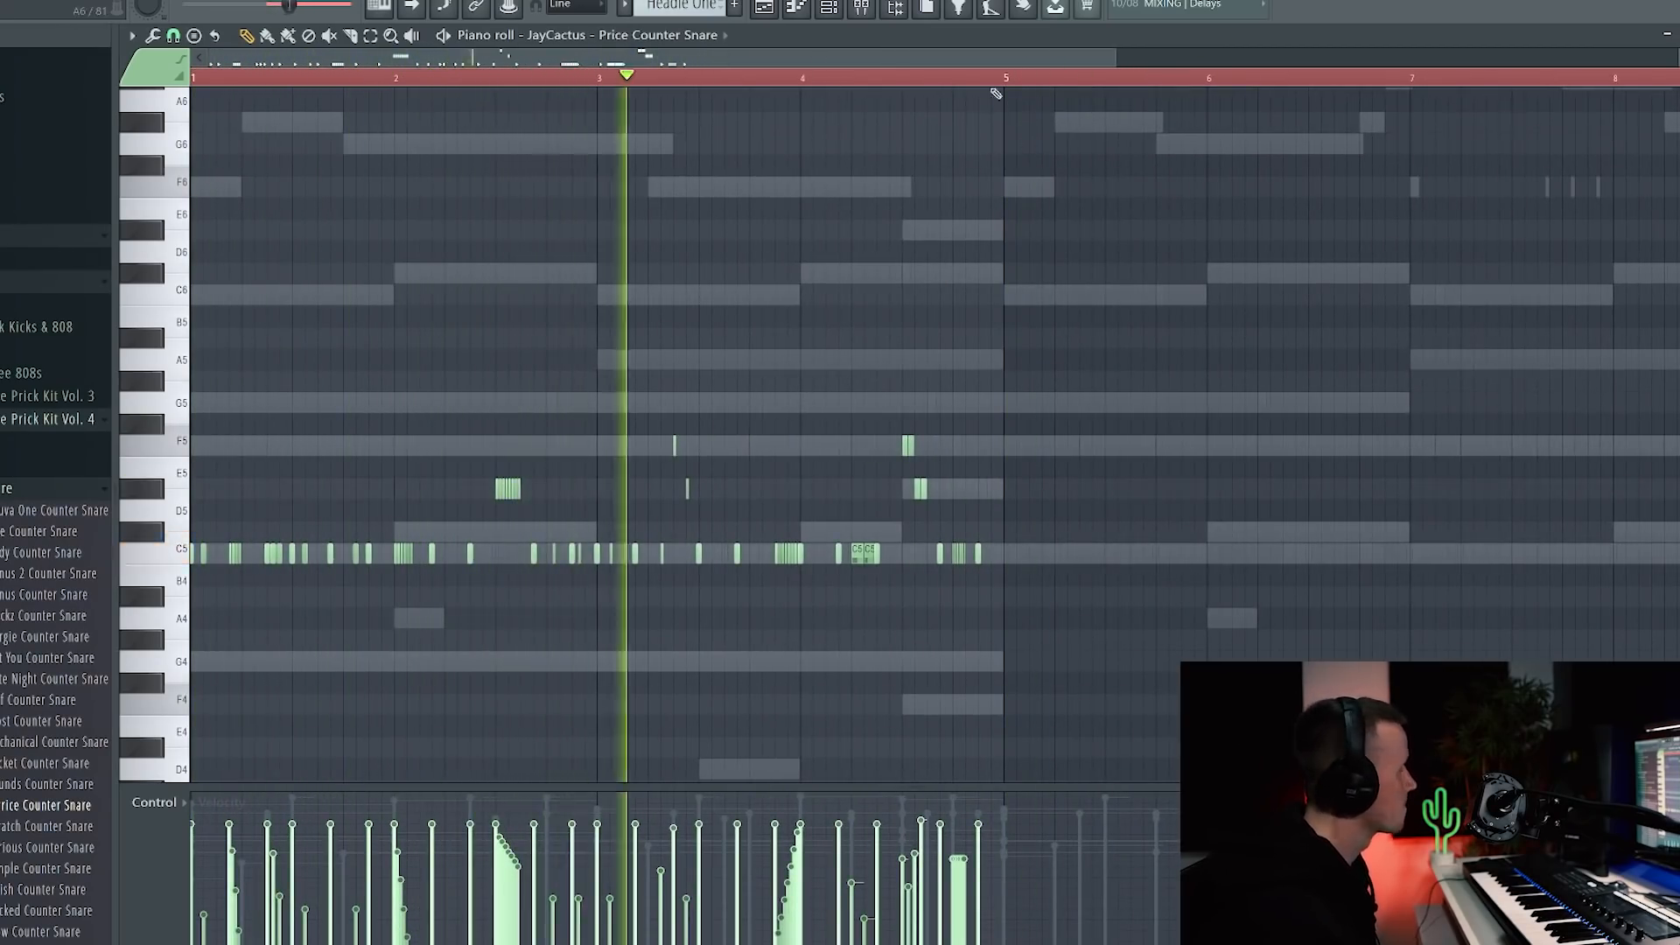
key("ctrl+a")
scroll(1030, 179, "up", 3)
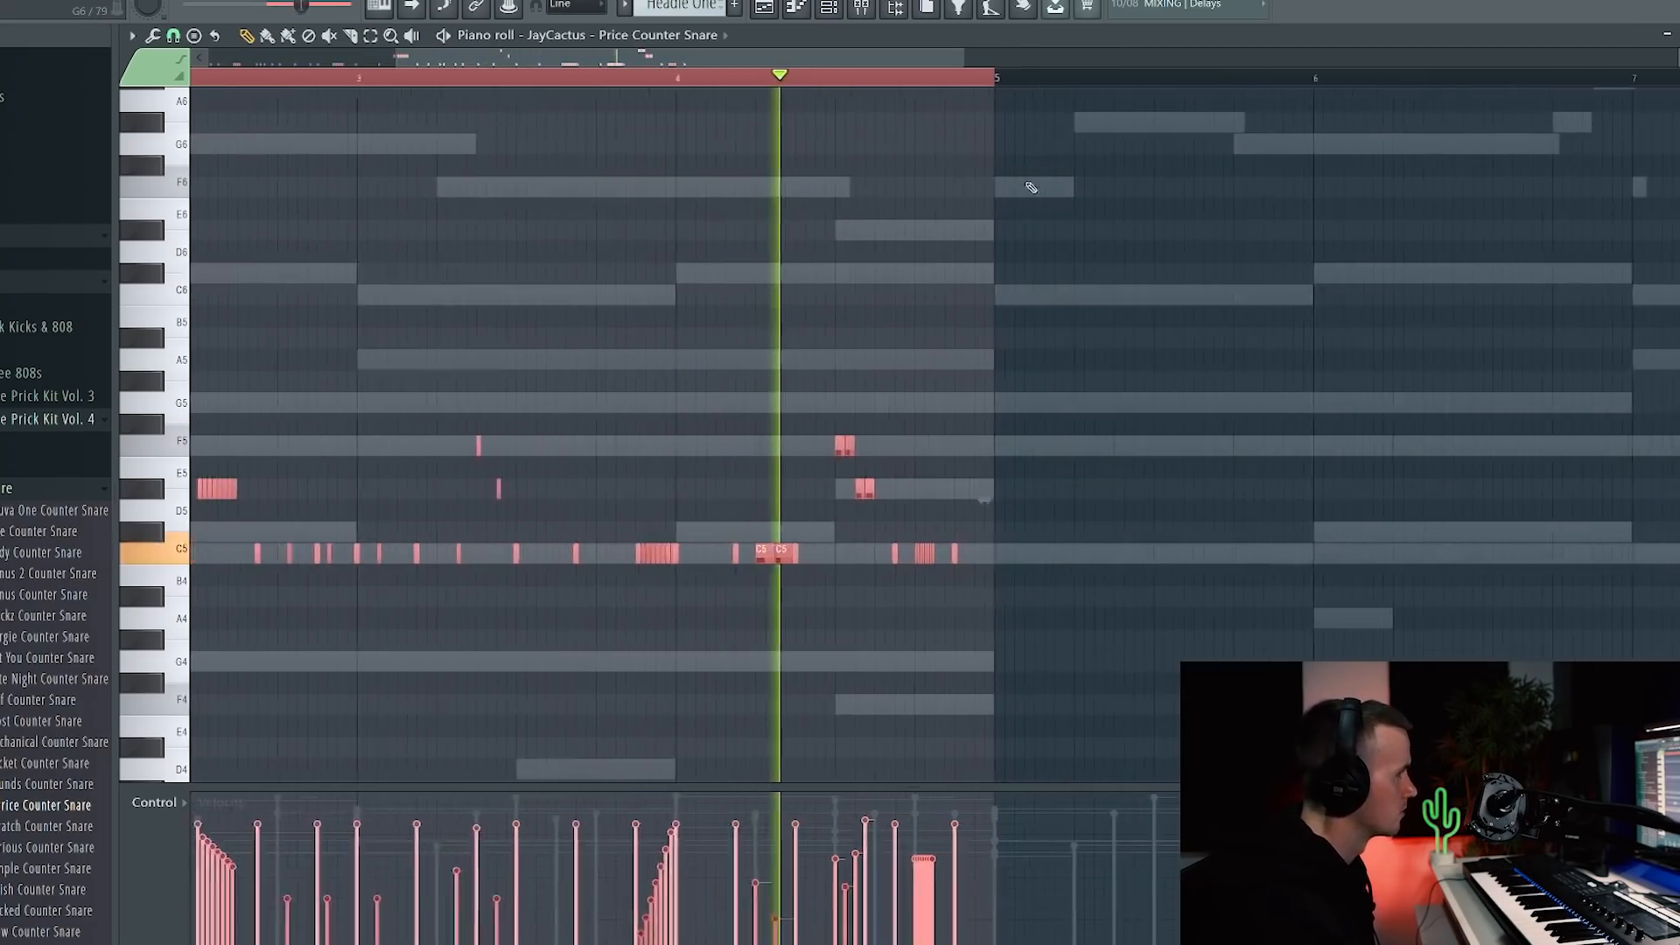
key("ctrl+b")
scroll(1022, 284, "down", 4)
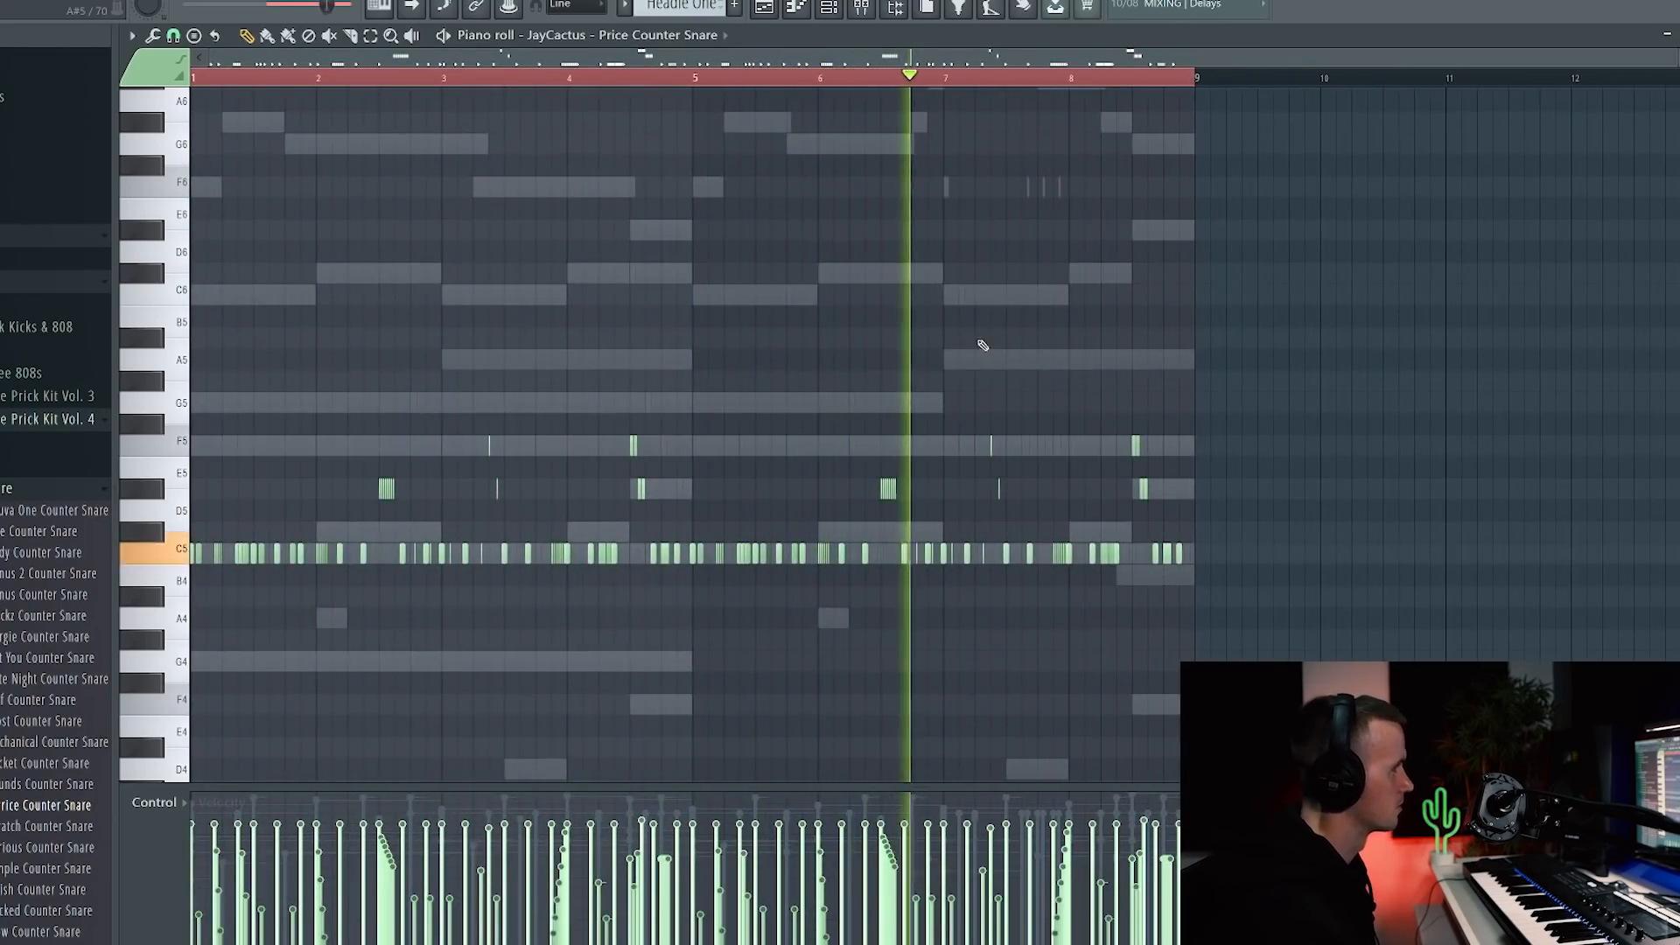
scroll(993, 352, "up", 4)
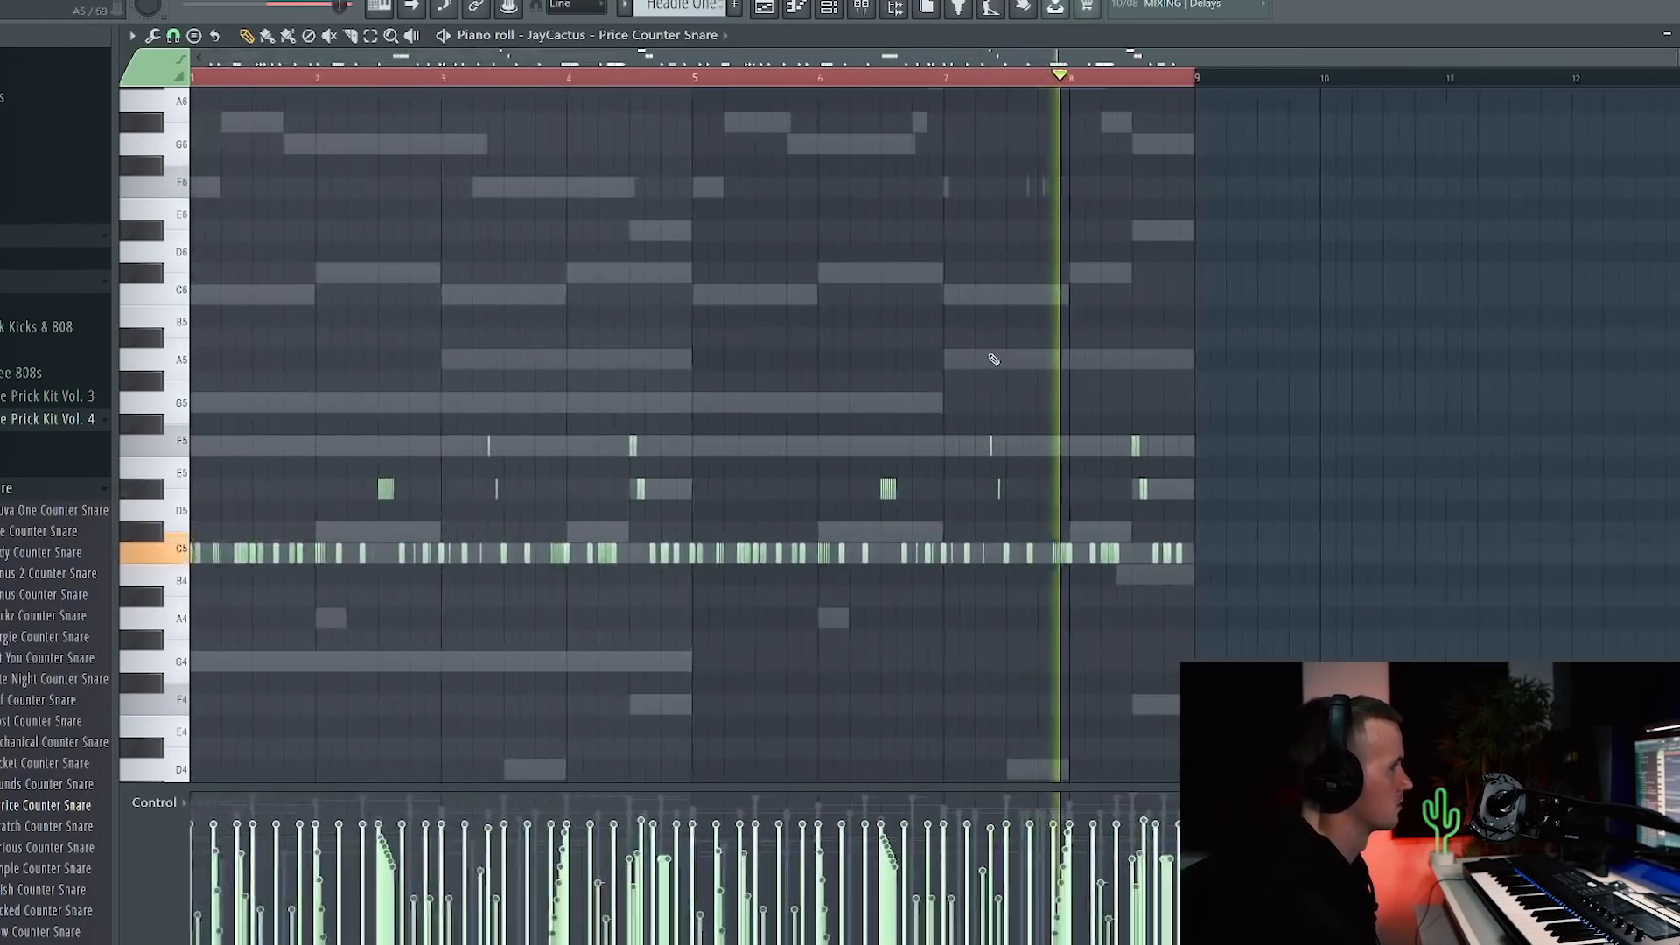
scroll(999, 350, "down", 4)
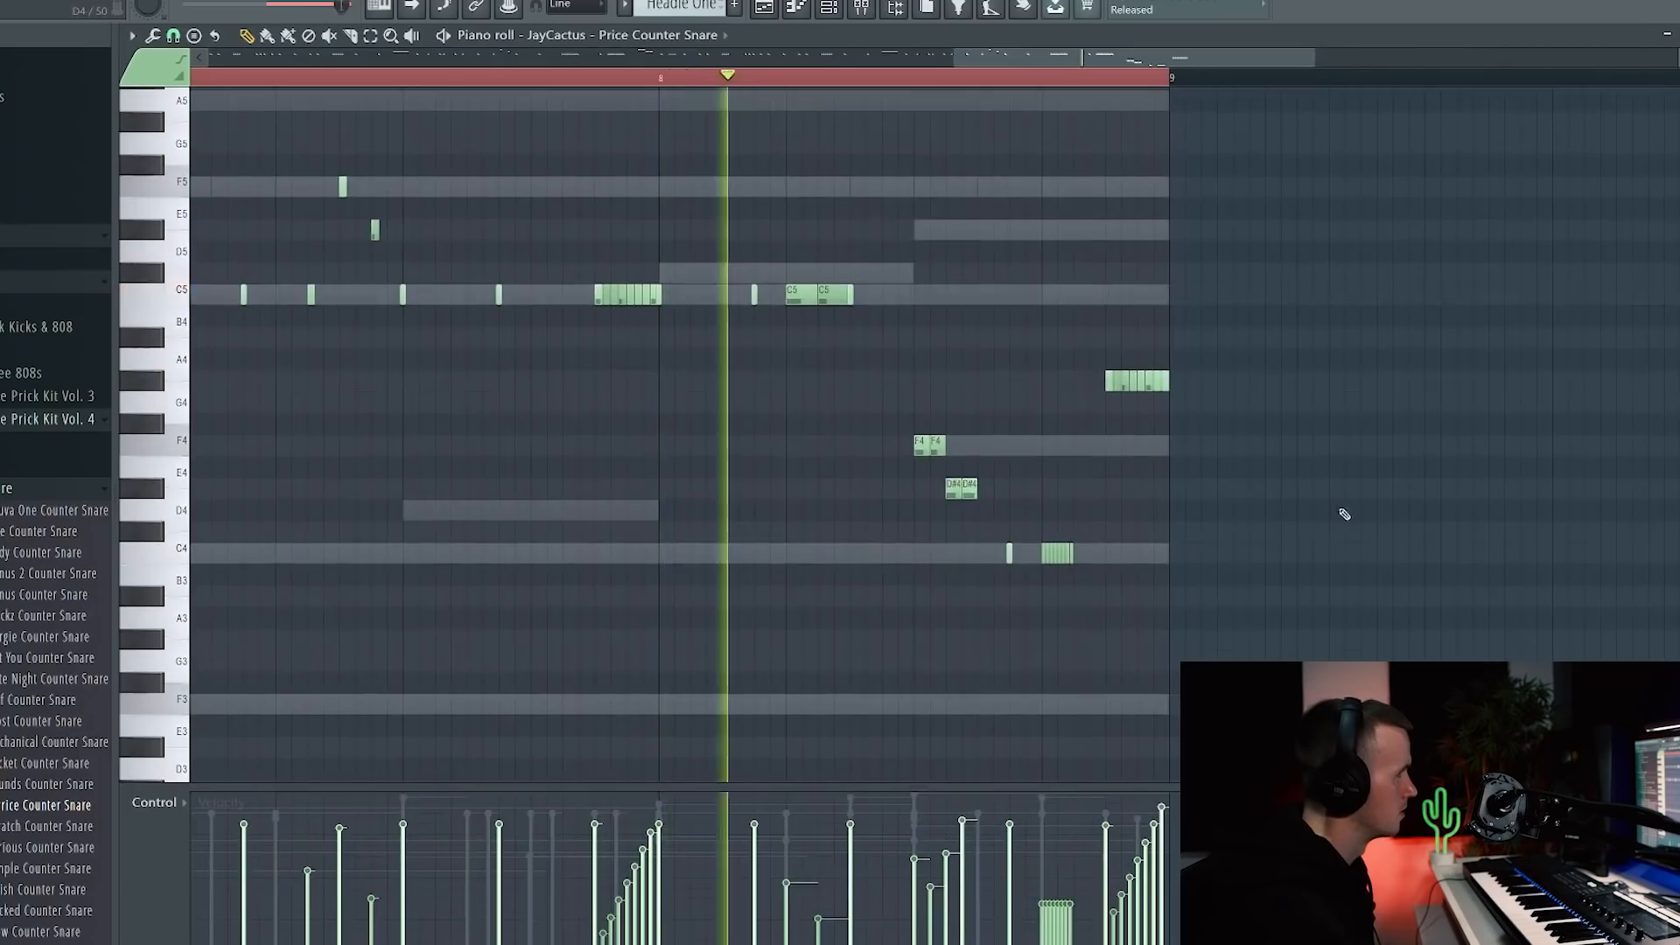
scroll(792, 489, "down", 4)
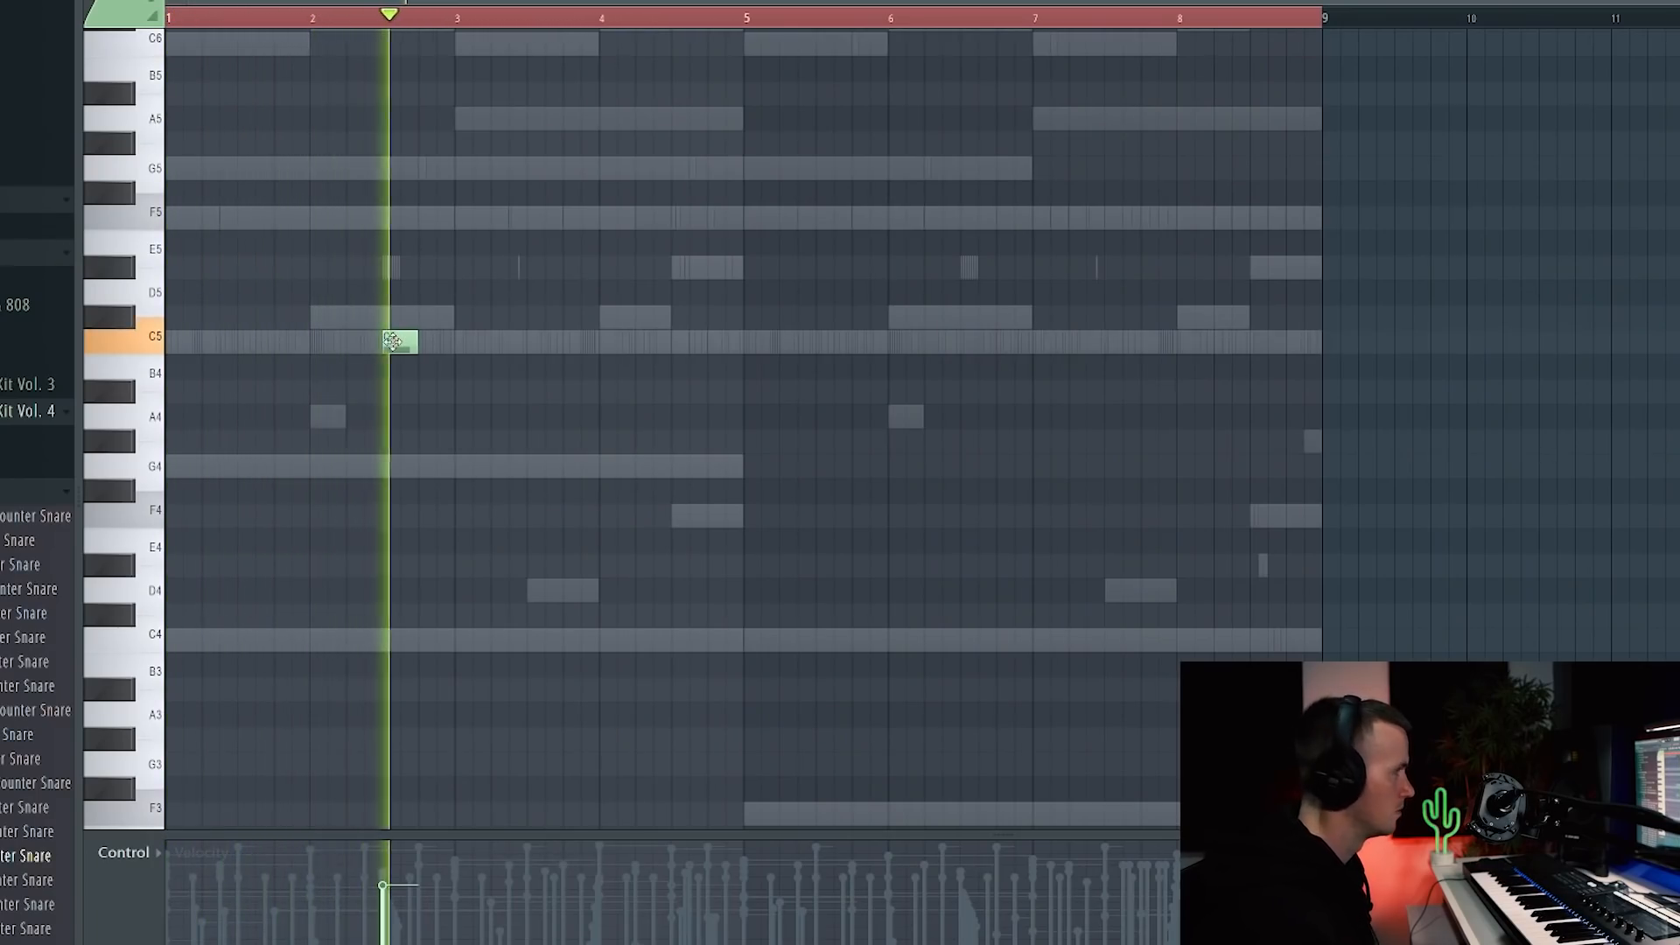
Step: Add four Triangle hits in the step sequencer, two early and two later in the bar
key("F6")
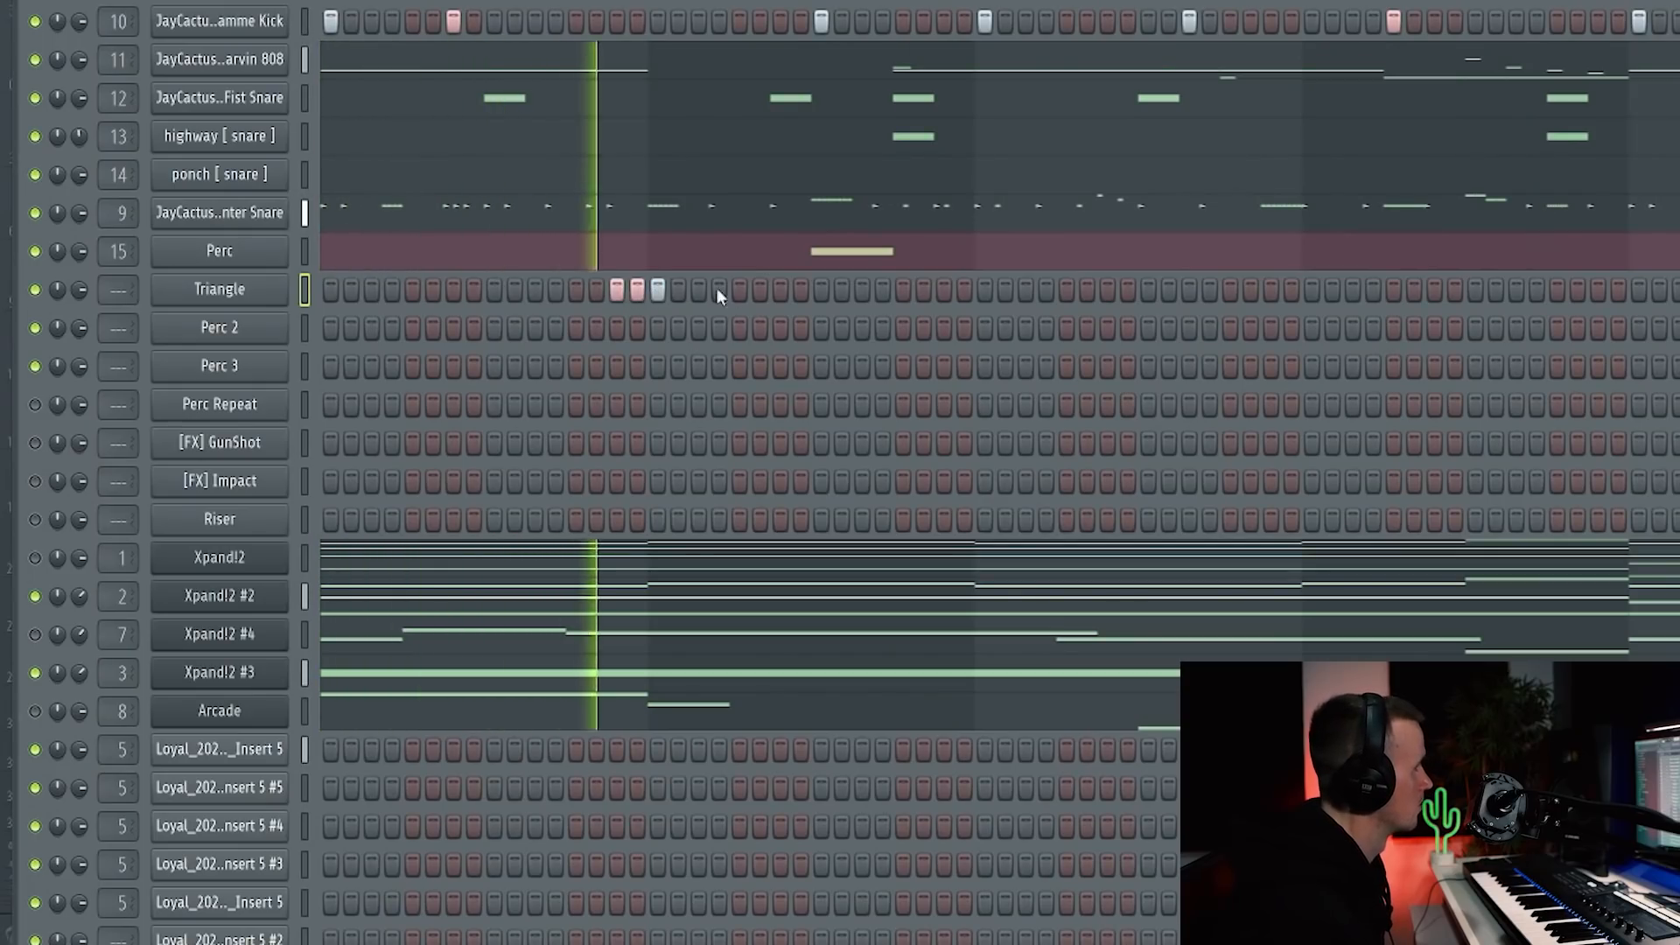
left_click(718, 289)
left_click(779, 290)
left_click(1108, 288)
left_click(1129, 289)
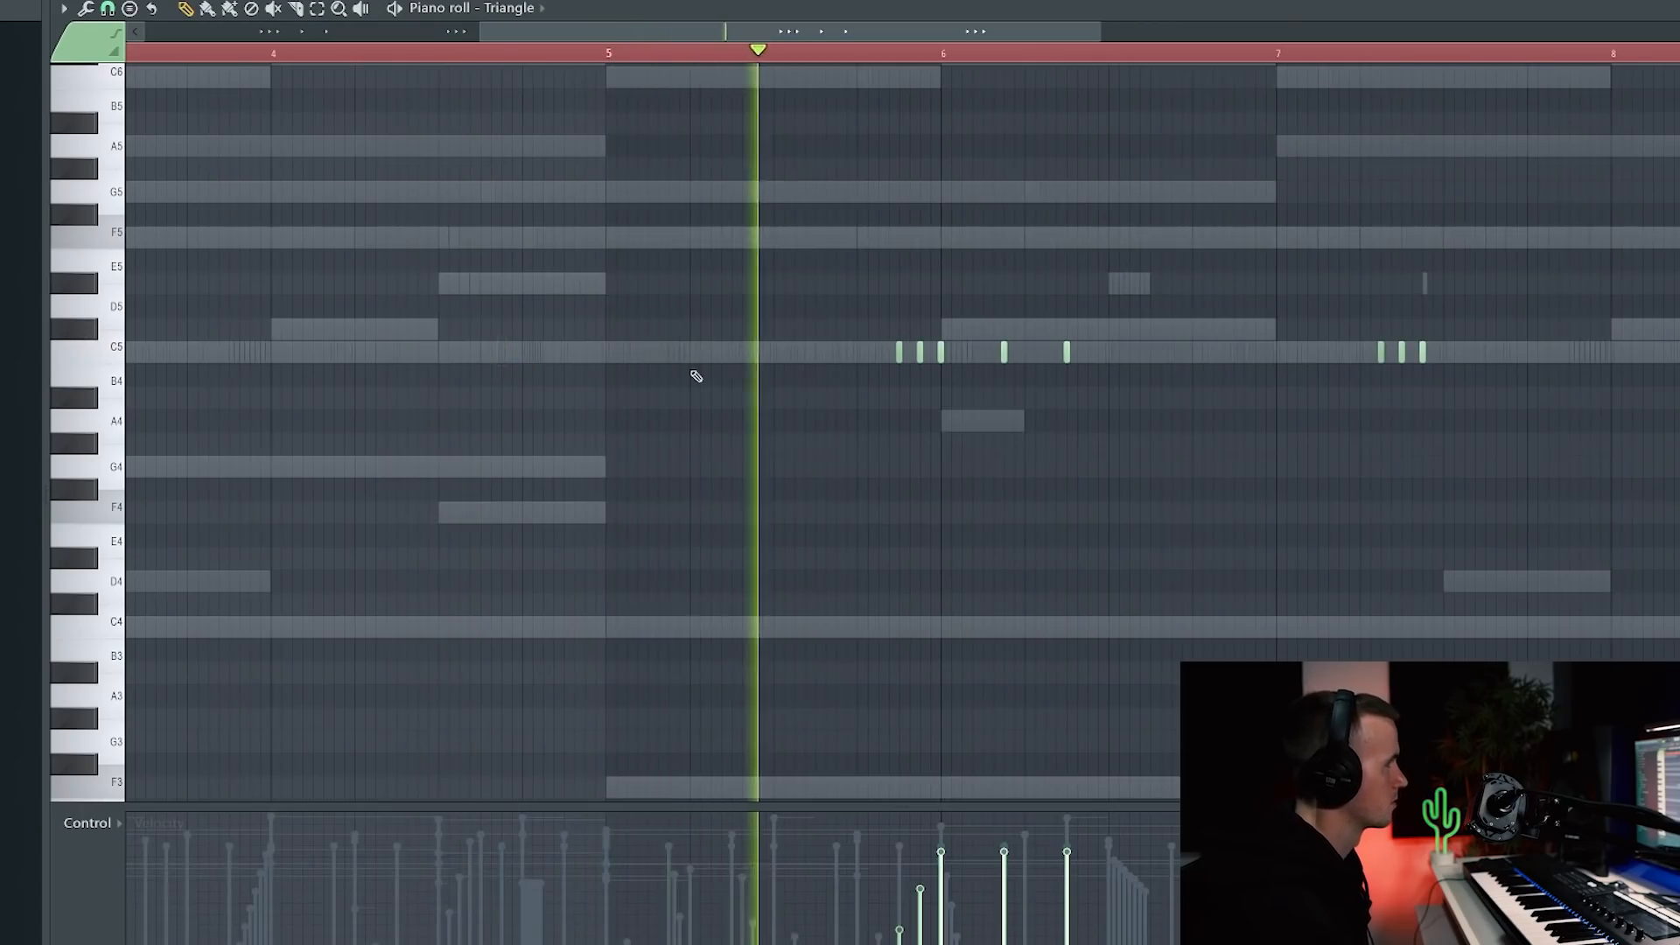
scroll(1121, 435, "up", 2)
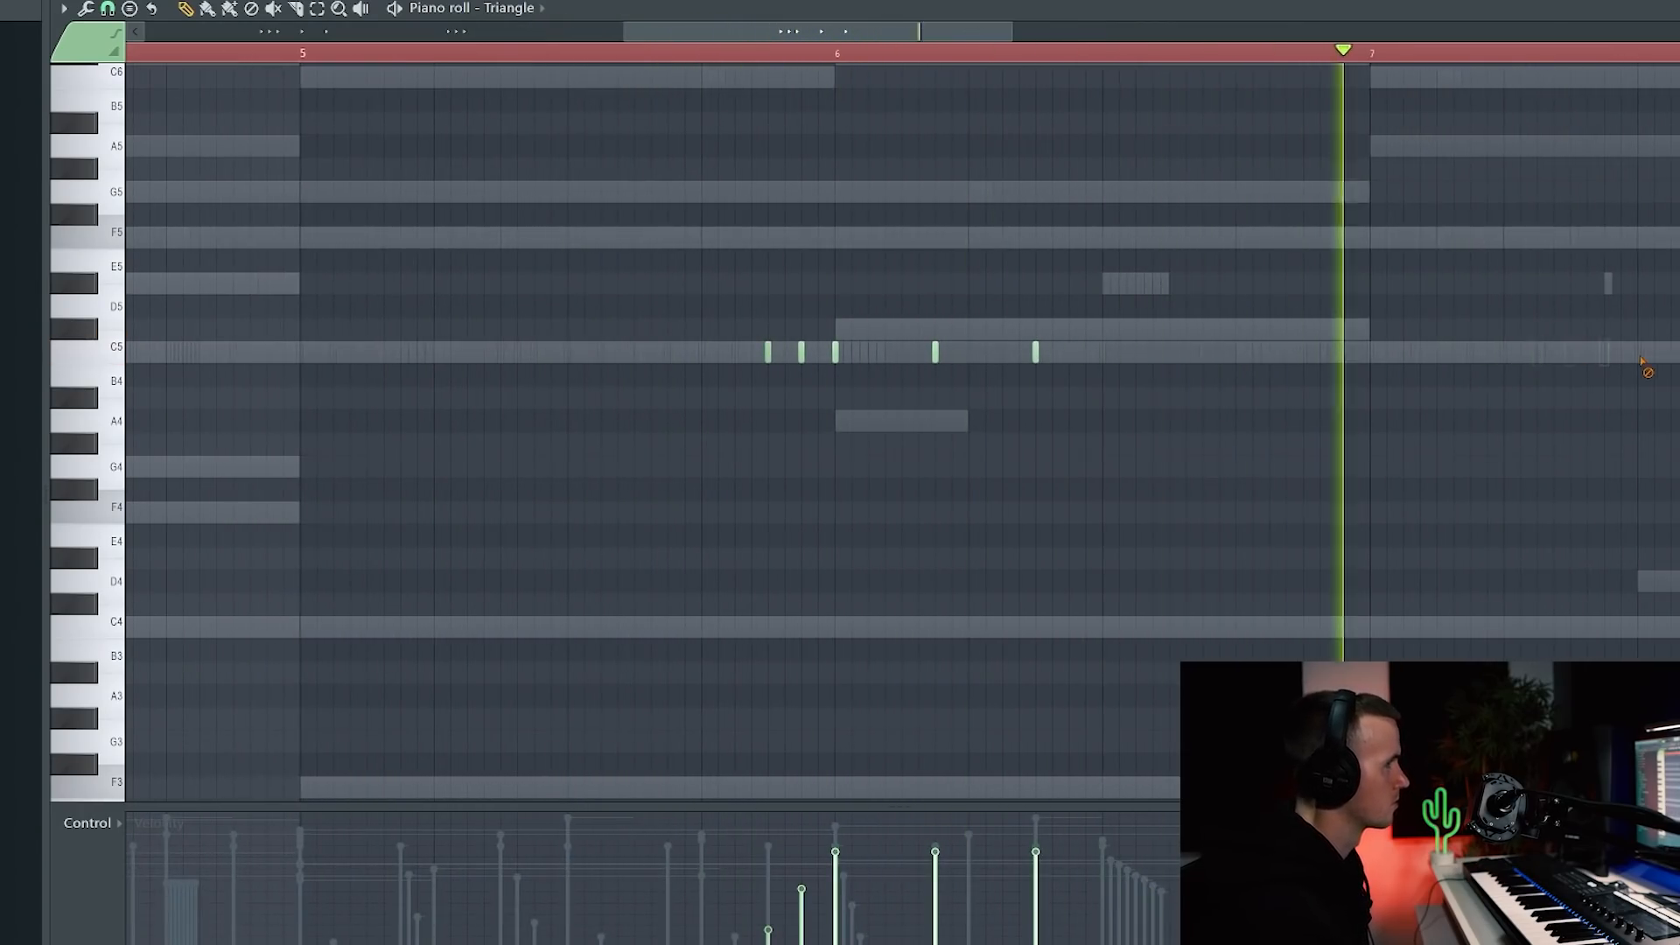
Step: Replay the Triangle pattern and lower its C5 velocity ramp slightly
scroll(968, 589, "down", 3)
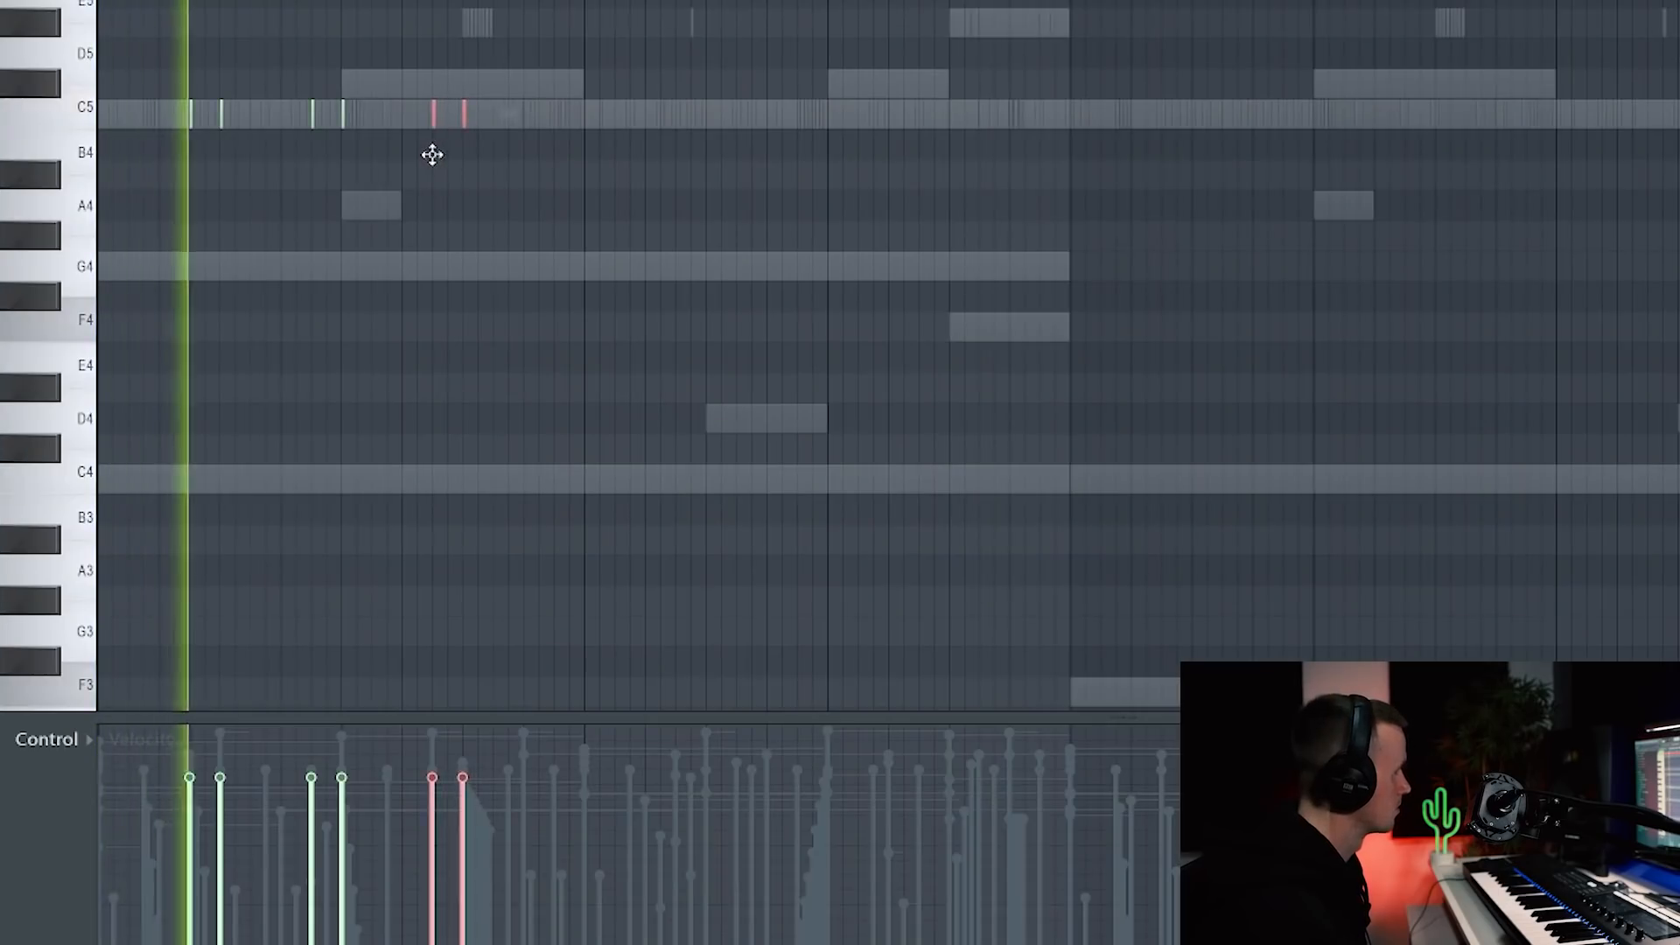
scroll(438, 159, "up", 5)
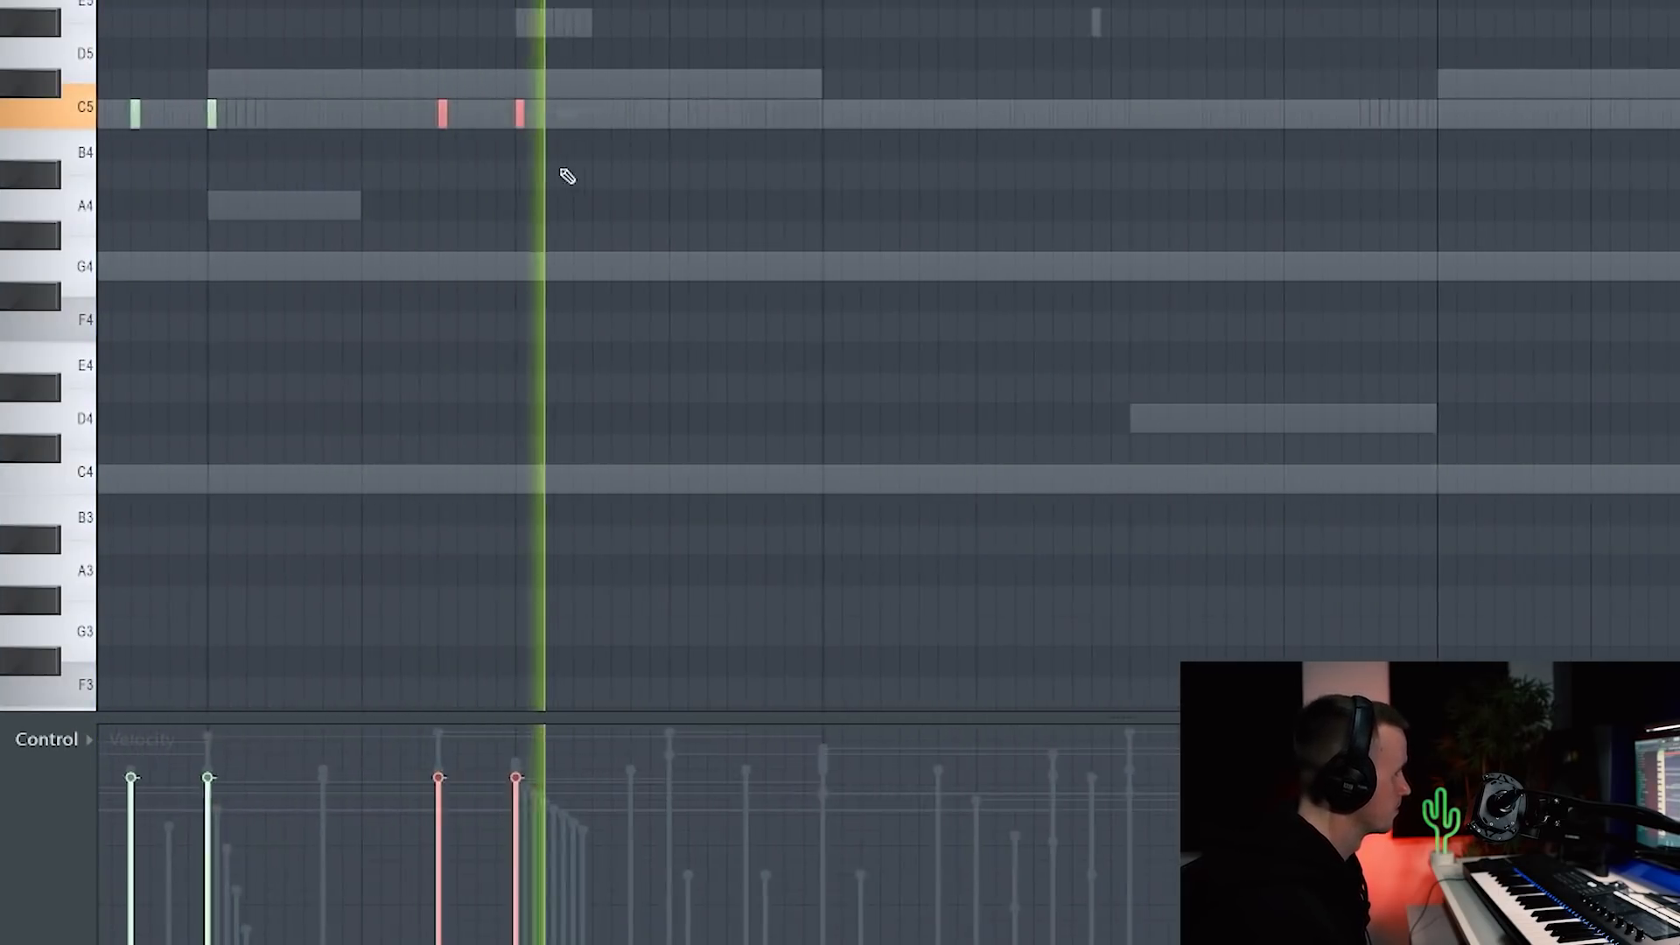
scroll(512, 302, "down", 6)
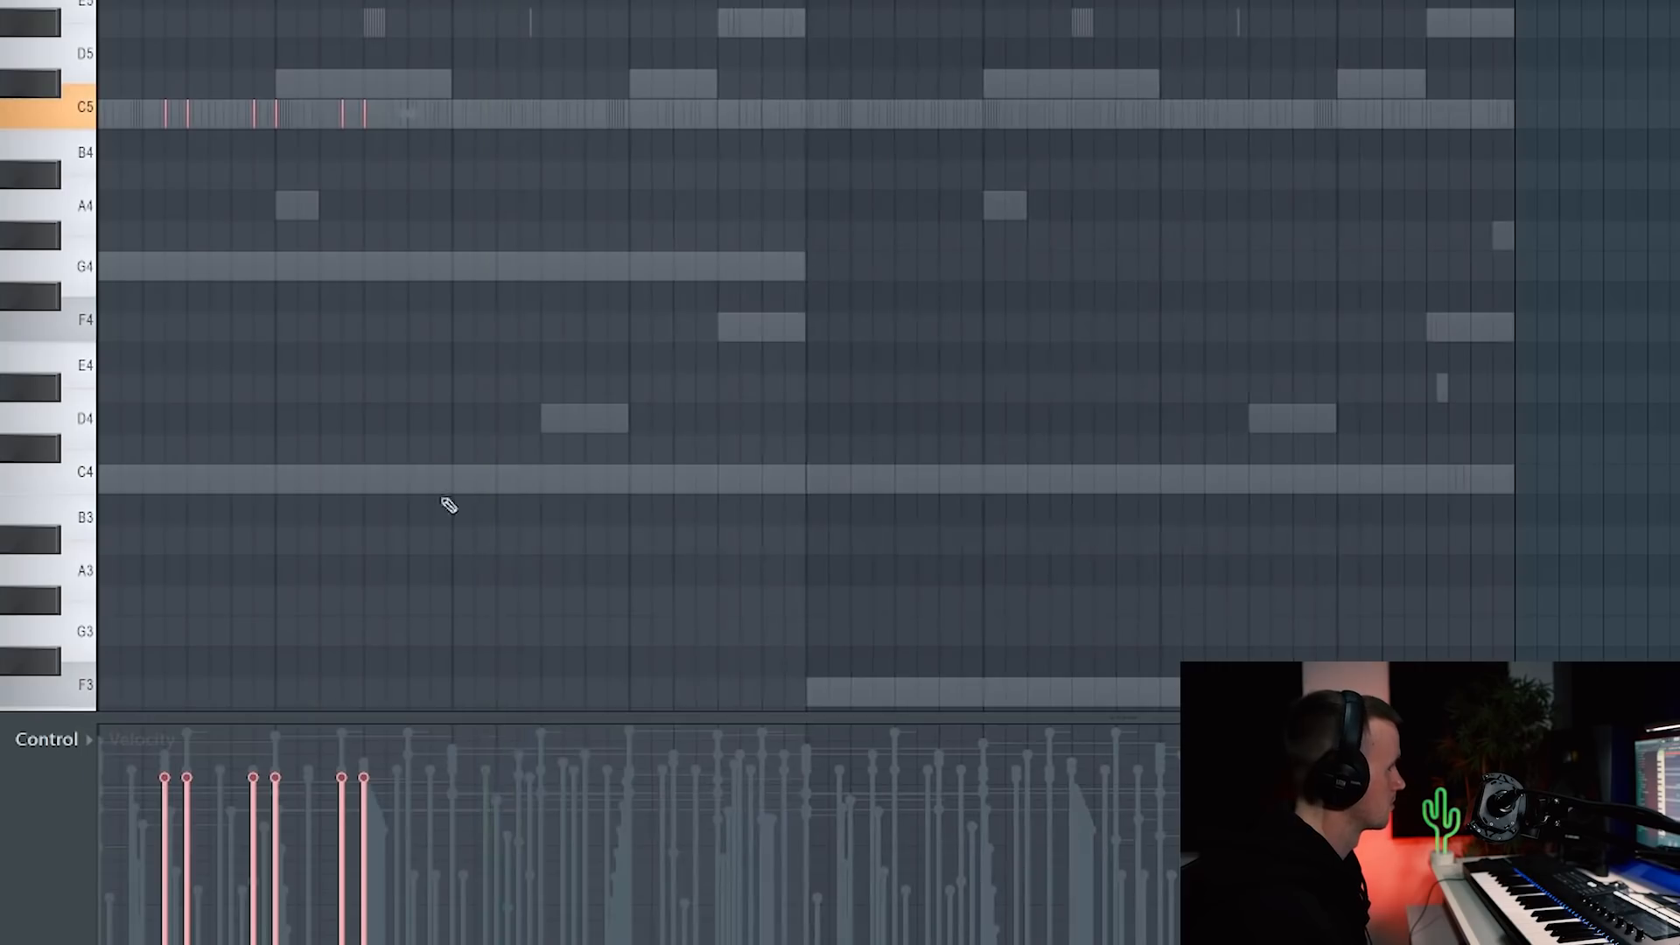
key("space")
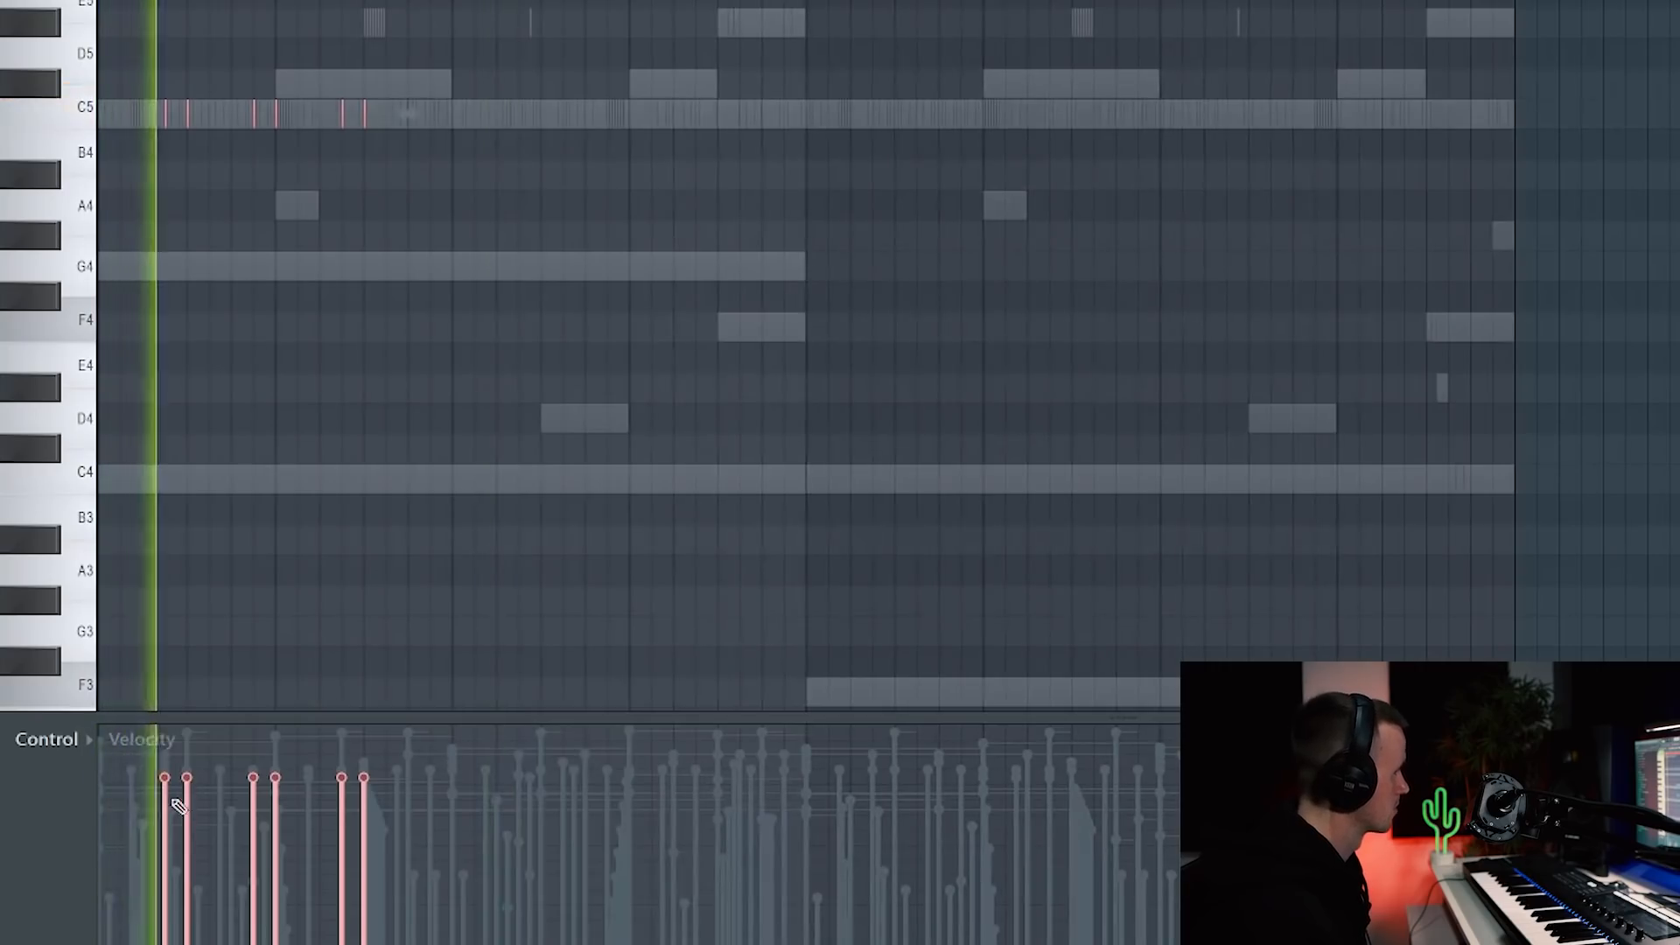
left_click_drag(414, 941, 414, 943)
left_click(598, 309, "ctrl")
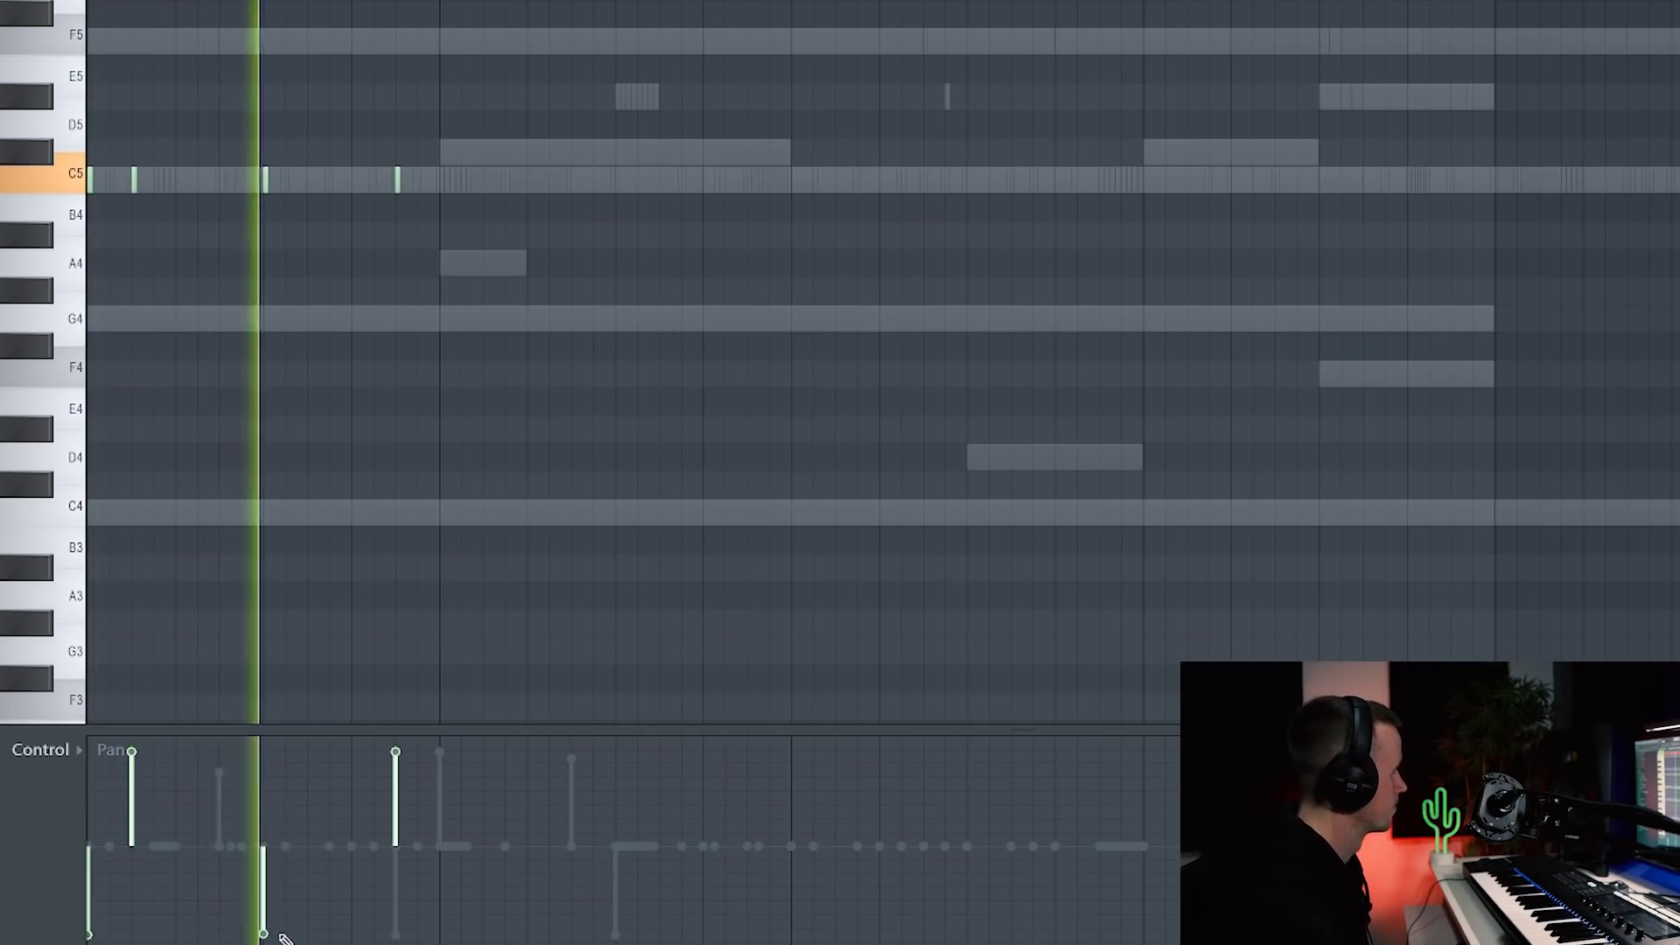
Step: Add another Triangle note and show note velocities in the Piano roll event lane
left_click(70, 752)
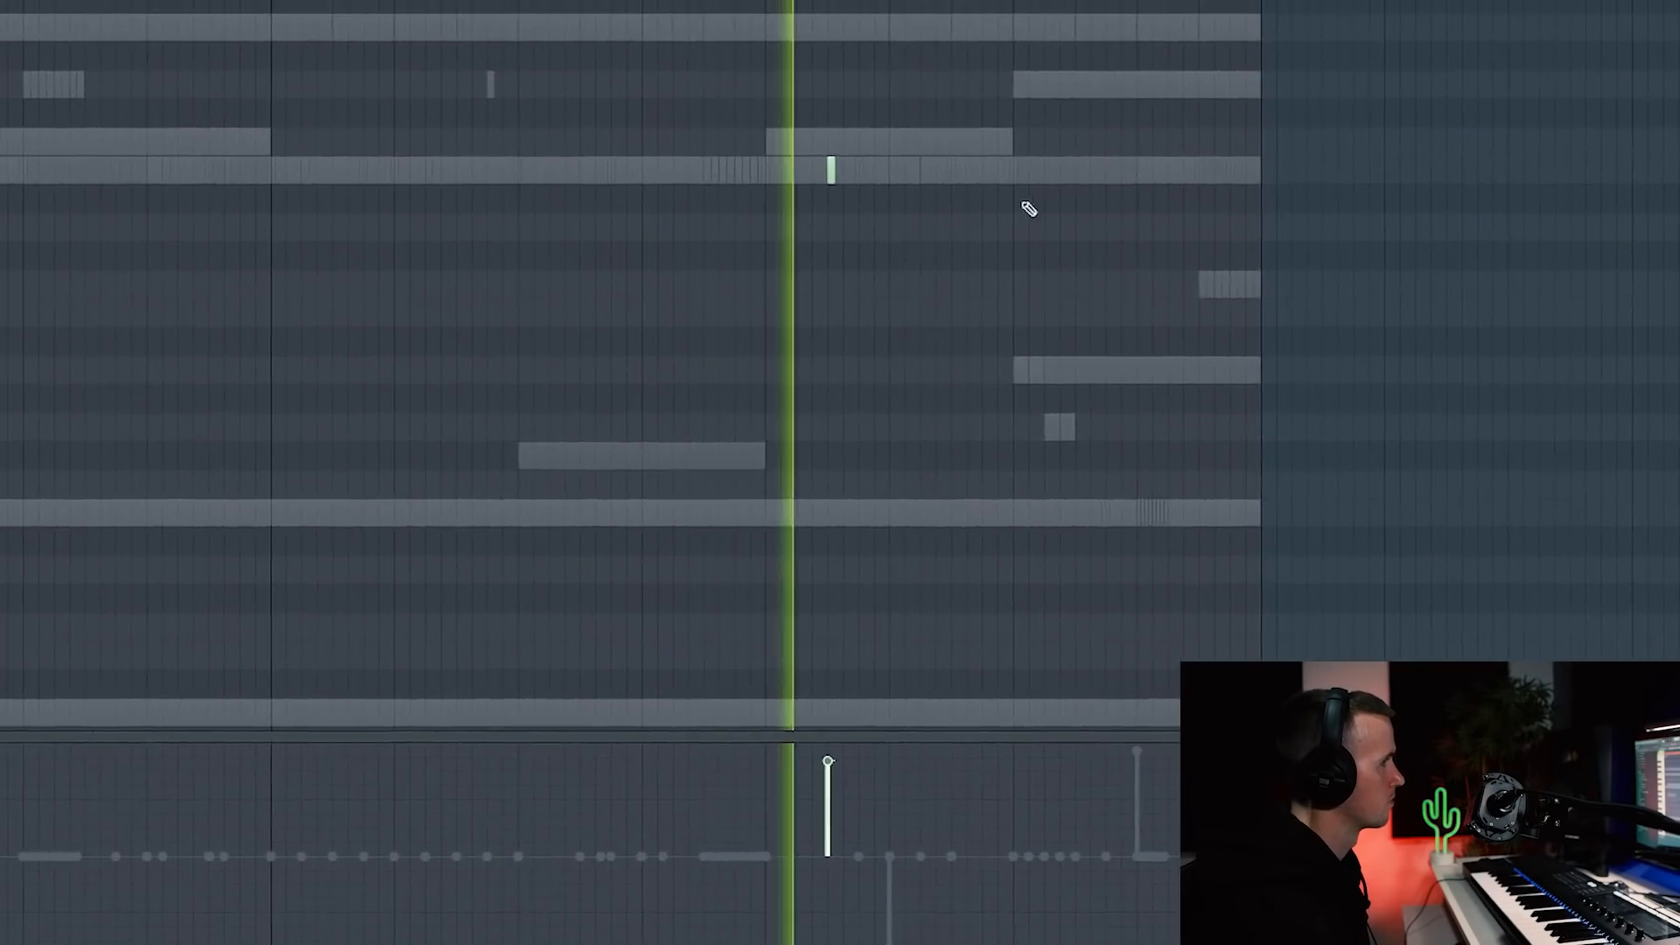
left_click(1106, 206)
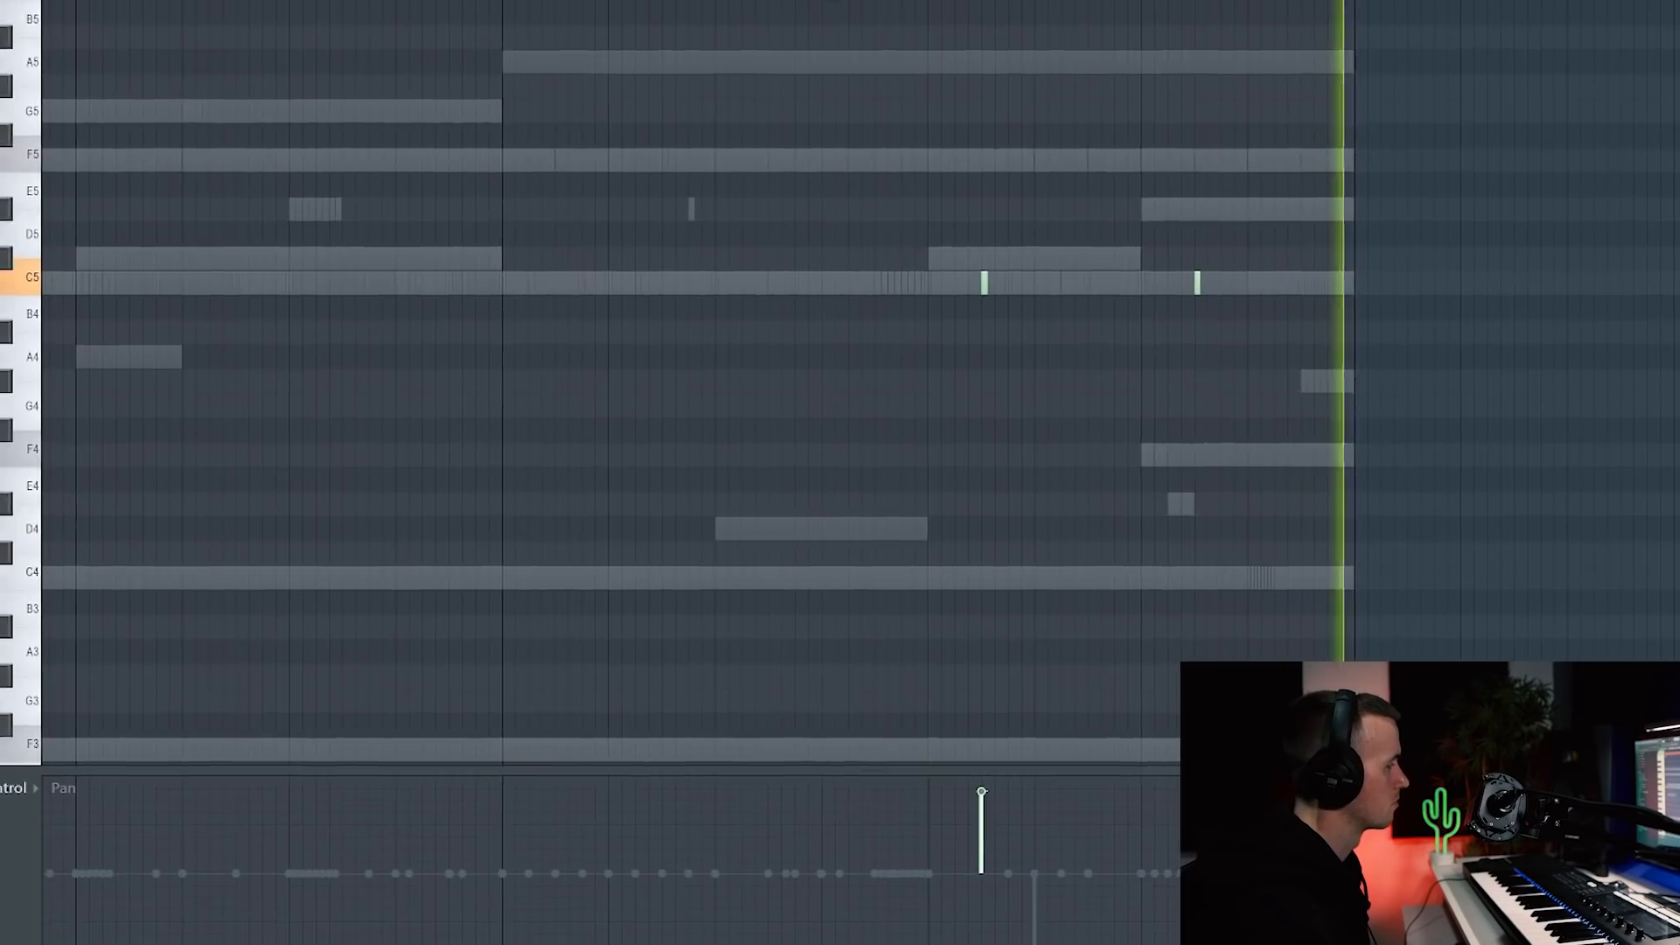
left_click(77, 794)
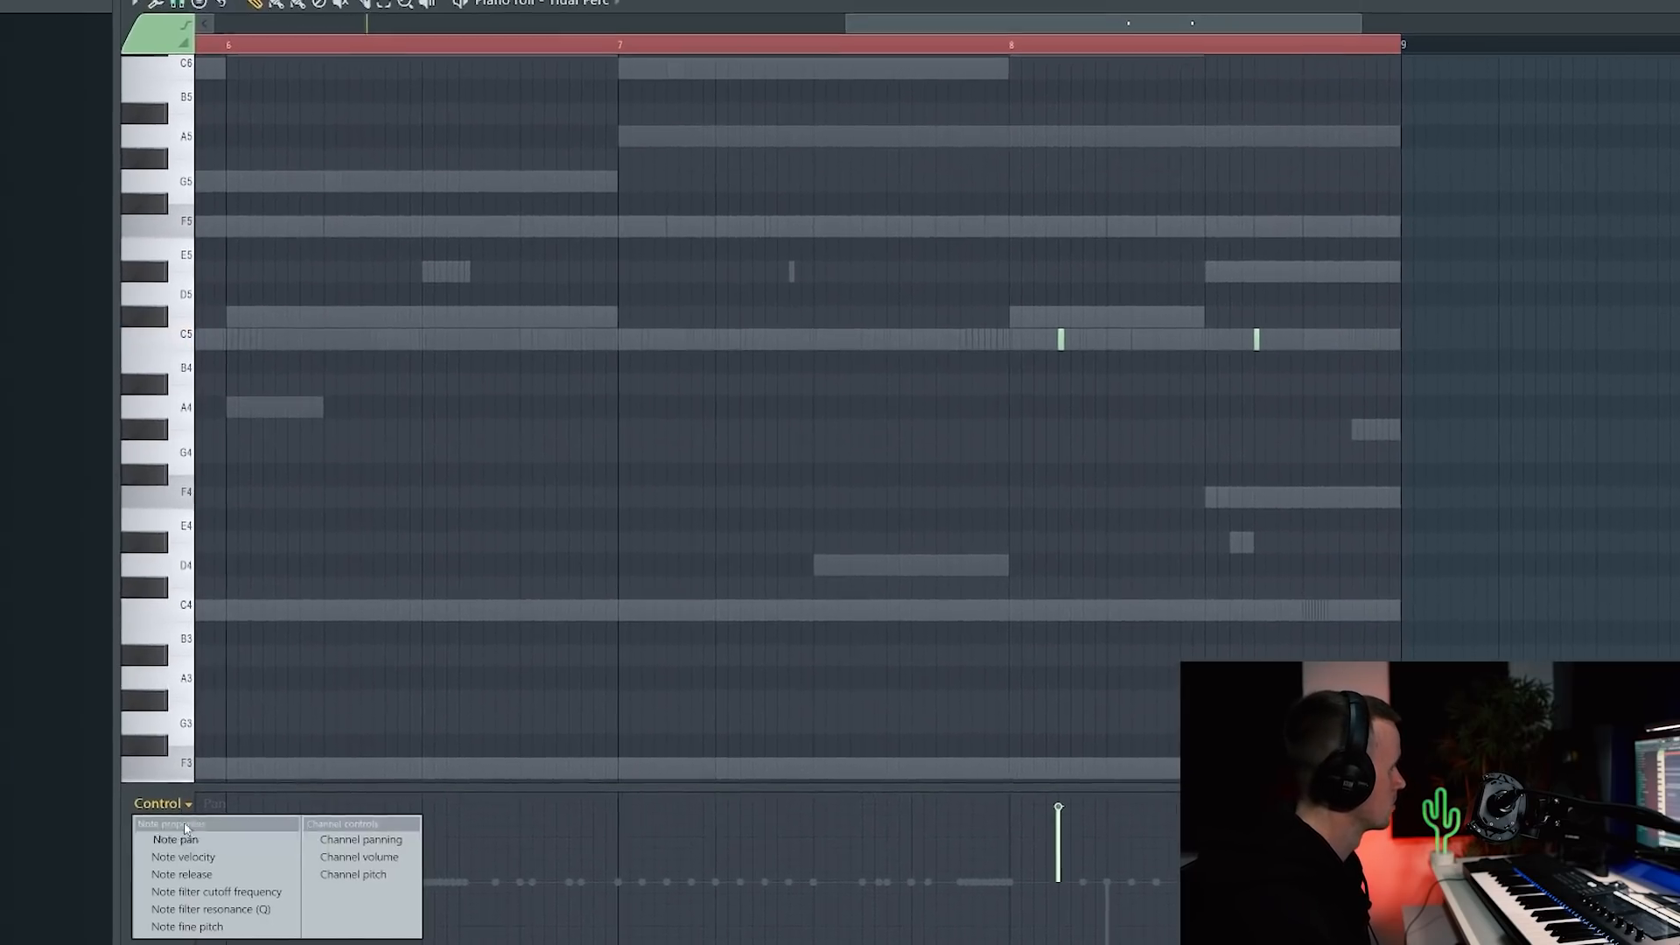
left_click(140, 836)
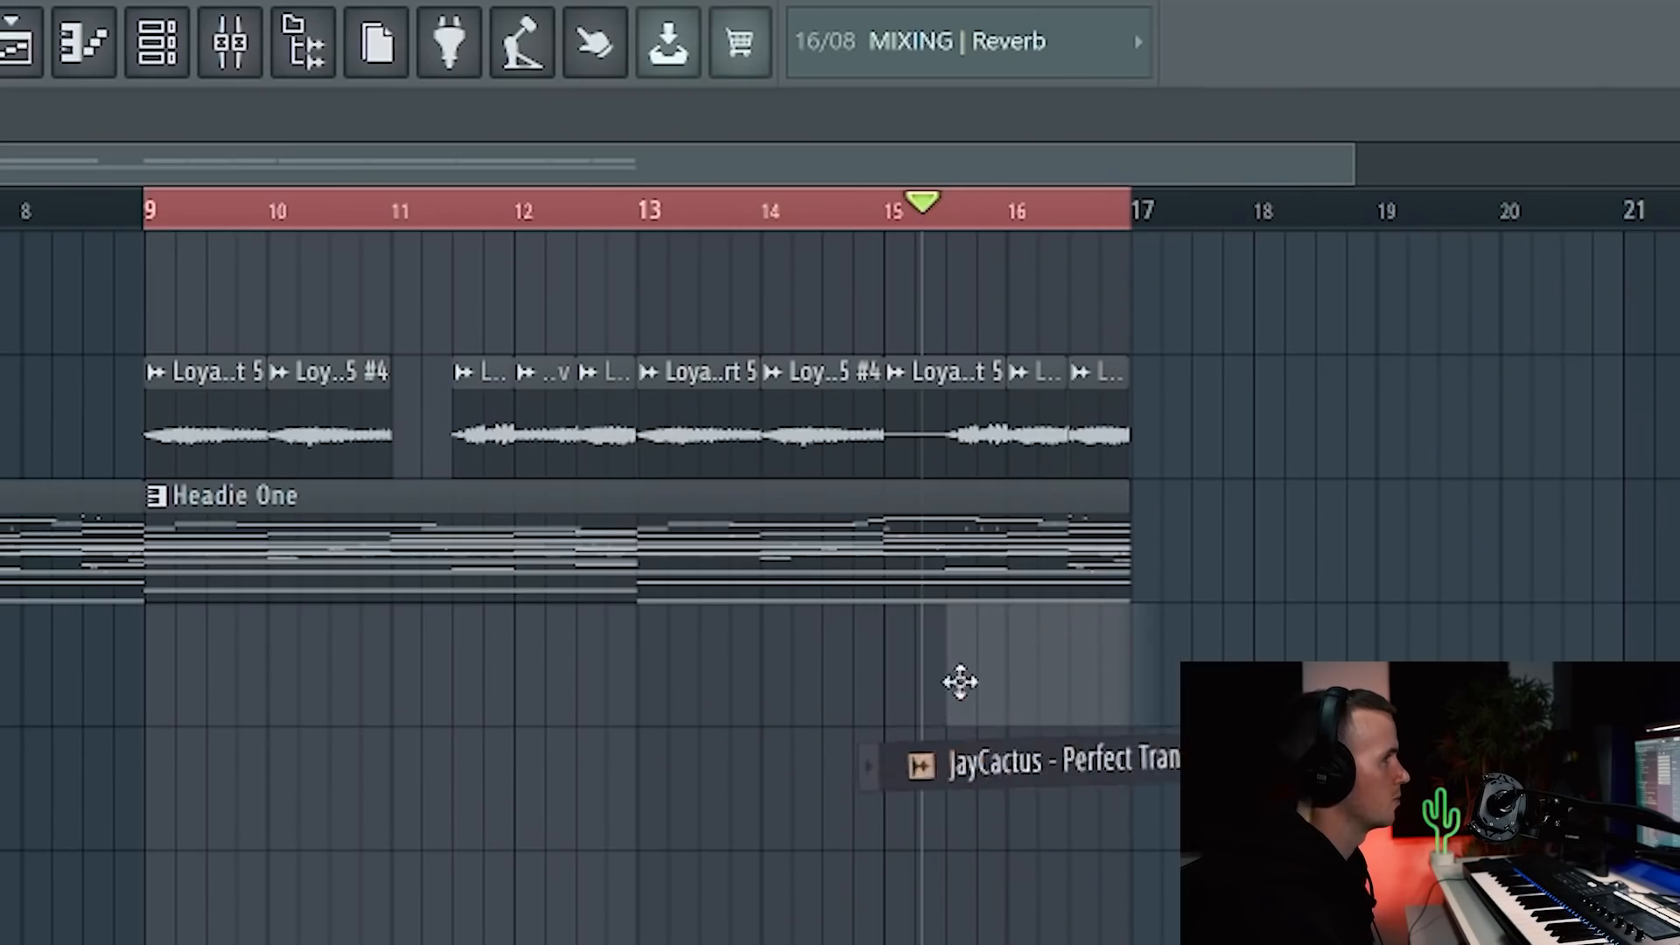
Step: Place the JayCactus Perfect Transition sample on its own Playlist track at bar 16
left_click_drag(960, 683, 998, 687)
scroll(936, 687, "up", 3)
scroll(1015, 687, "up", 5)
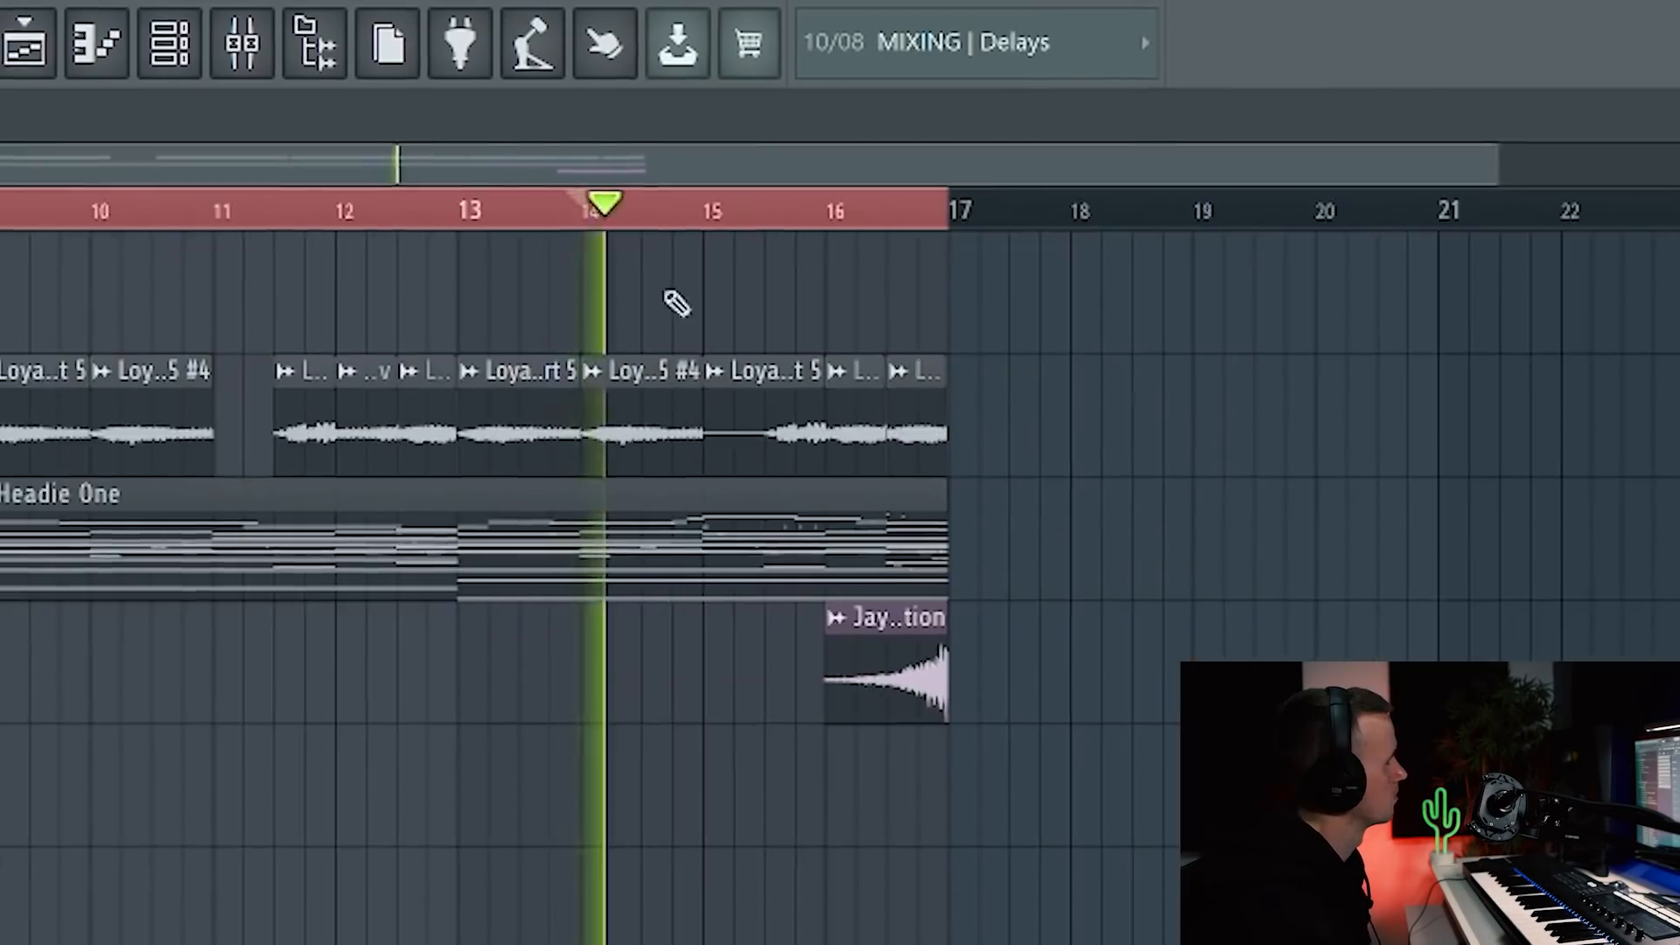
scroll(874, 878, "up", 5)
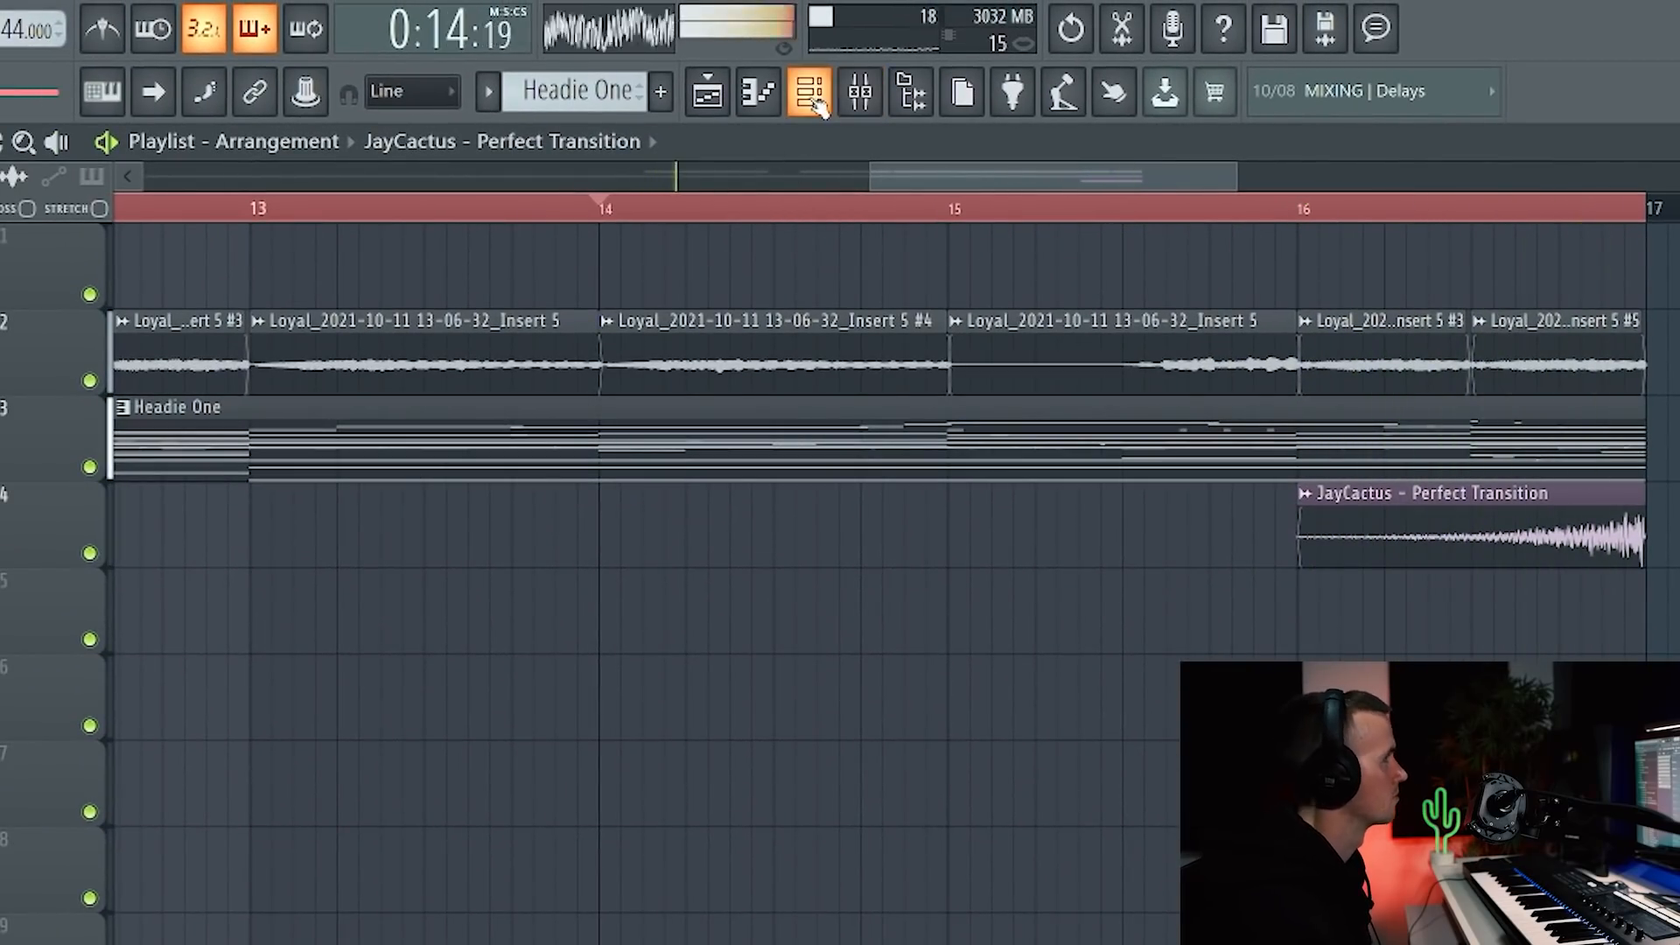
scroll(738, 879, "down", 5)
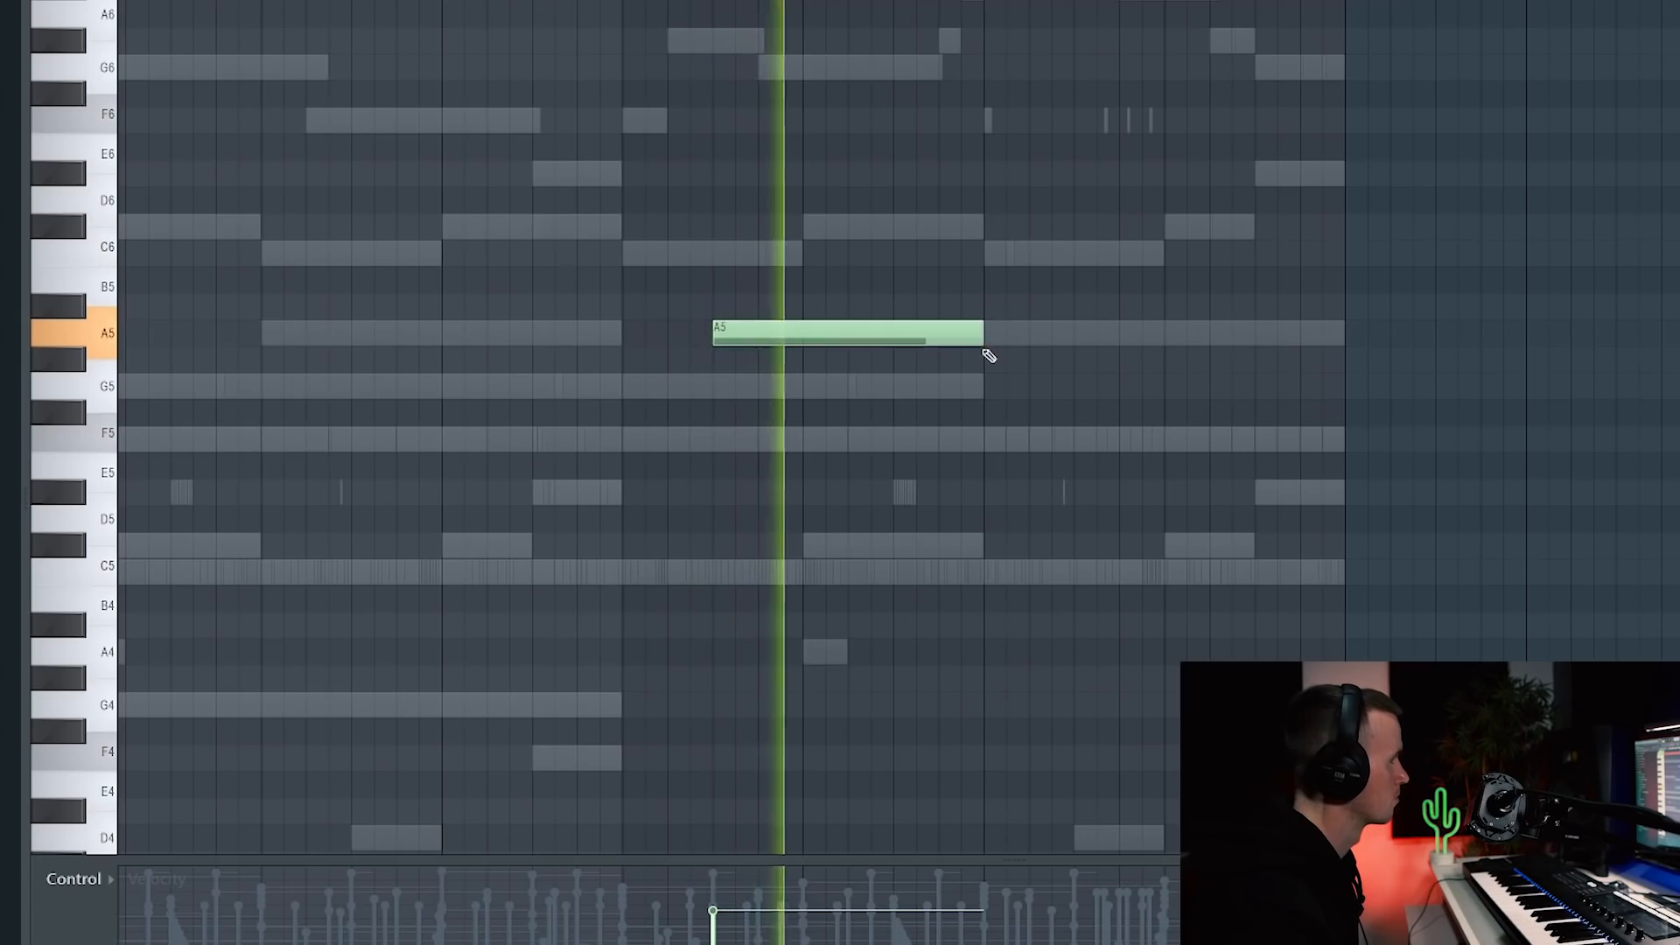
Step: Select the A5 melody note in the Piano roll
key("ctrl+a")
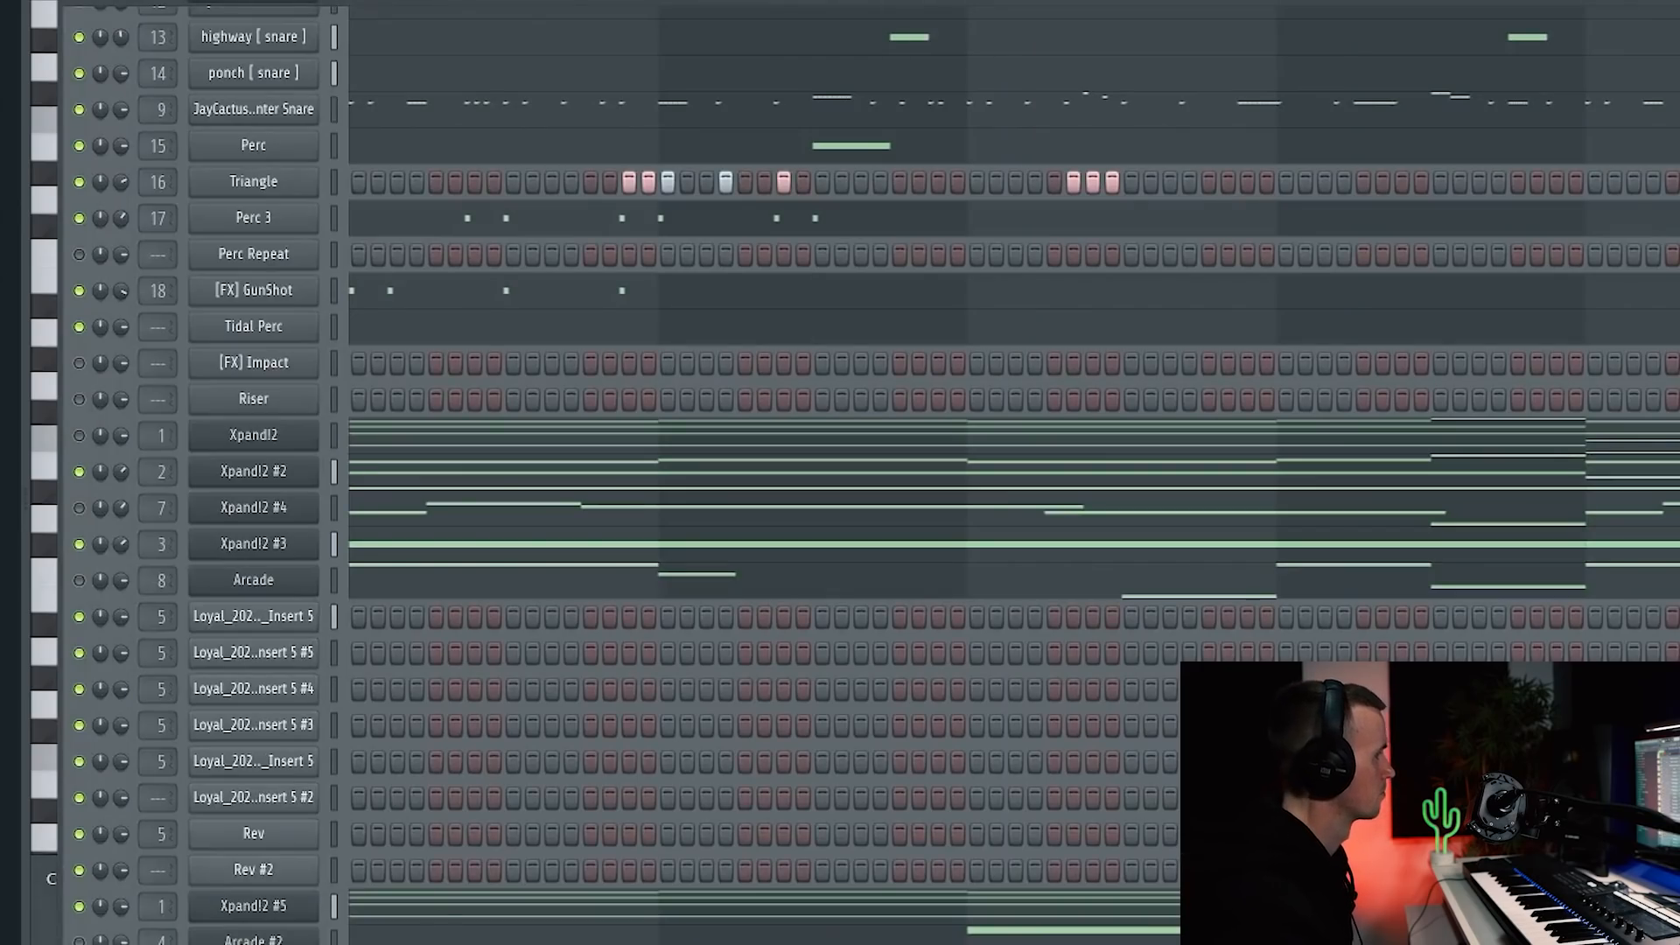
scroll(875, 473, "down", 1)
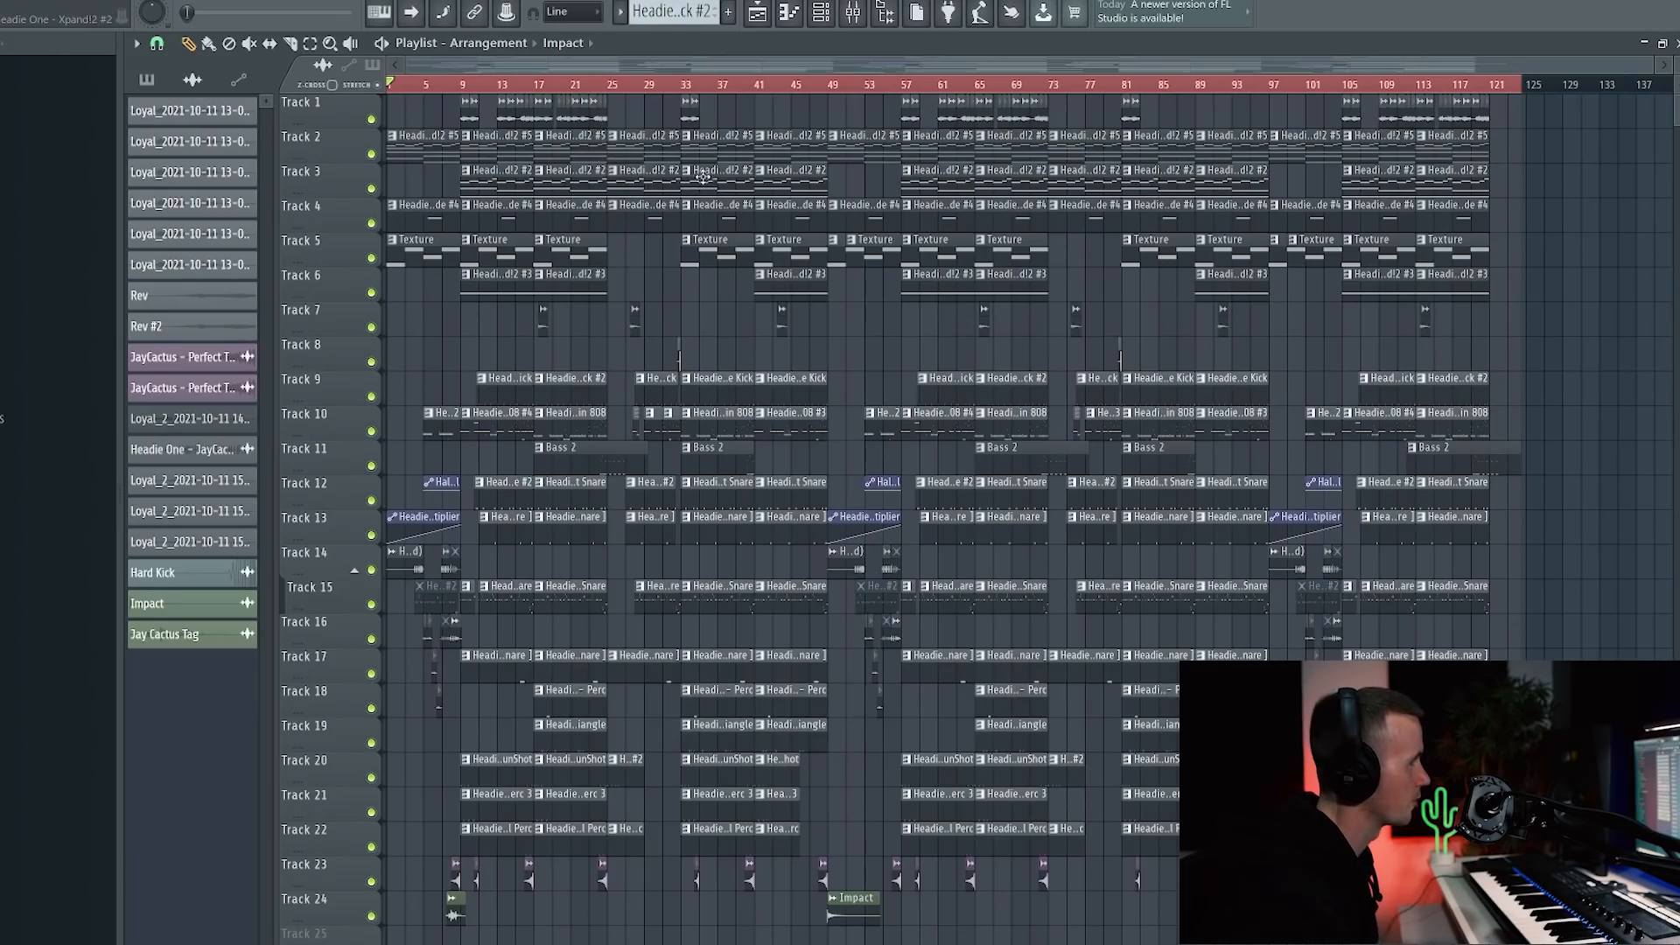
key("space")
scroll(401, 330, "up", 3)
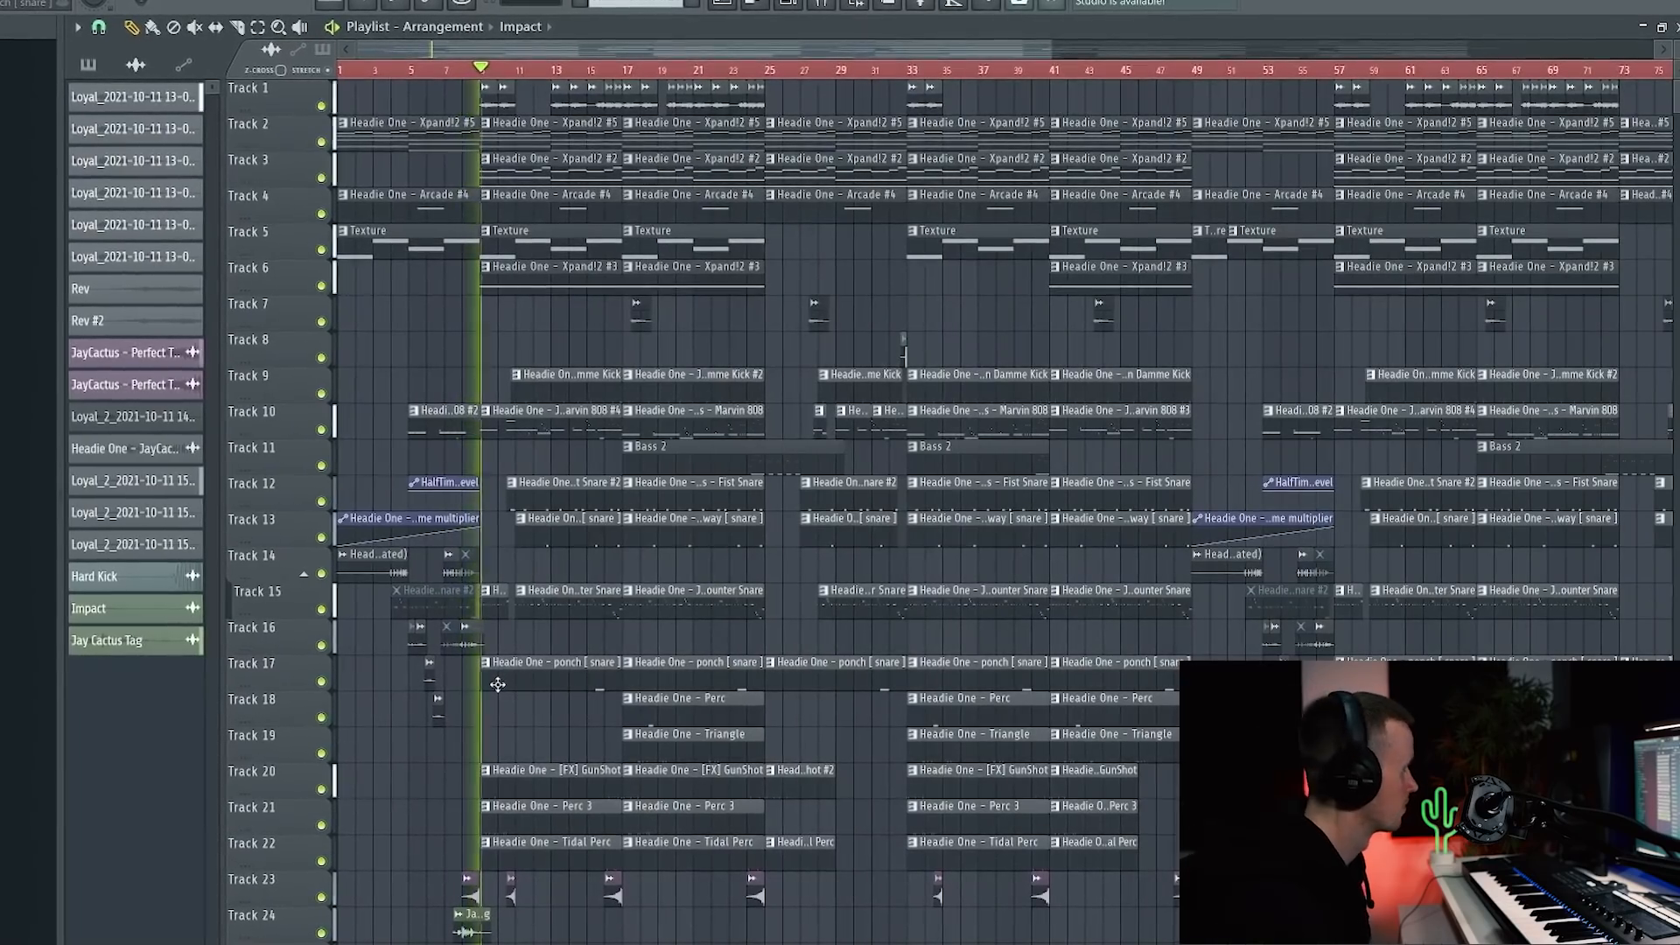
scroll(525, 646, "up", 3)
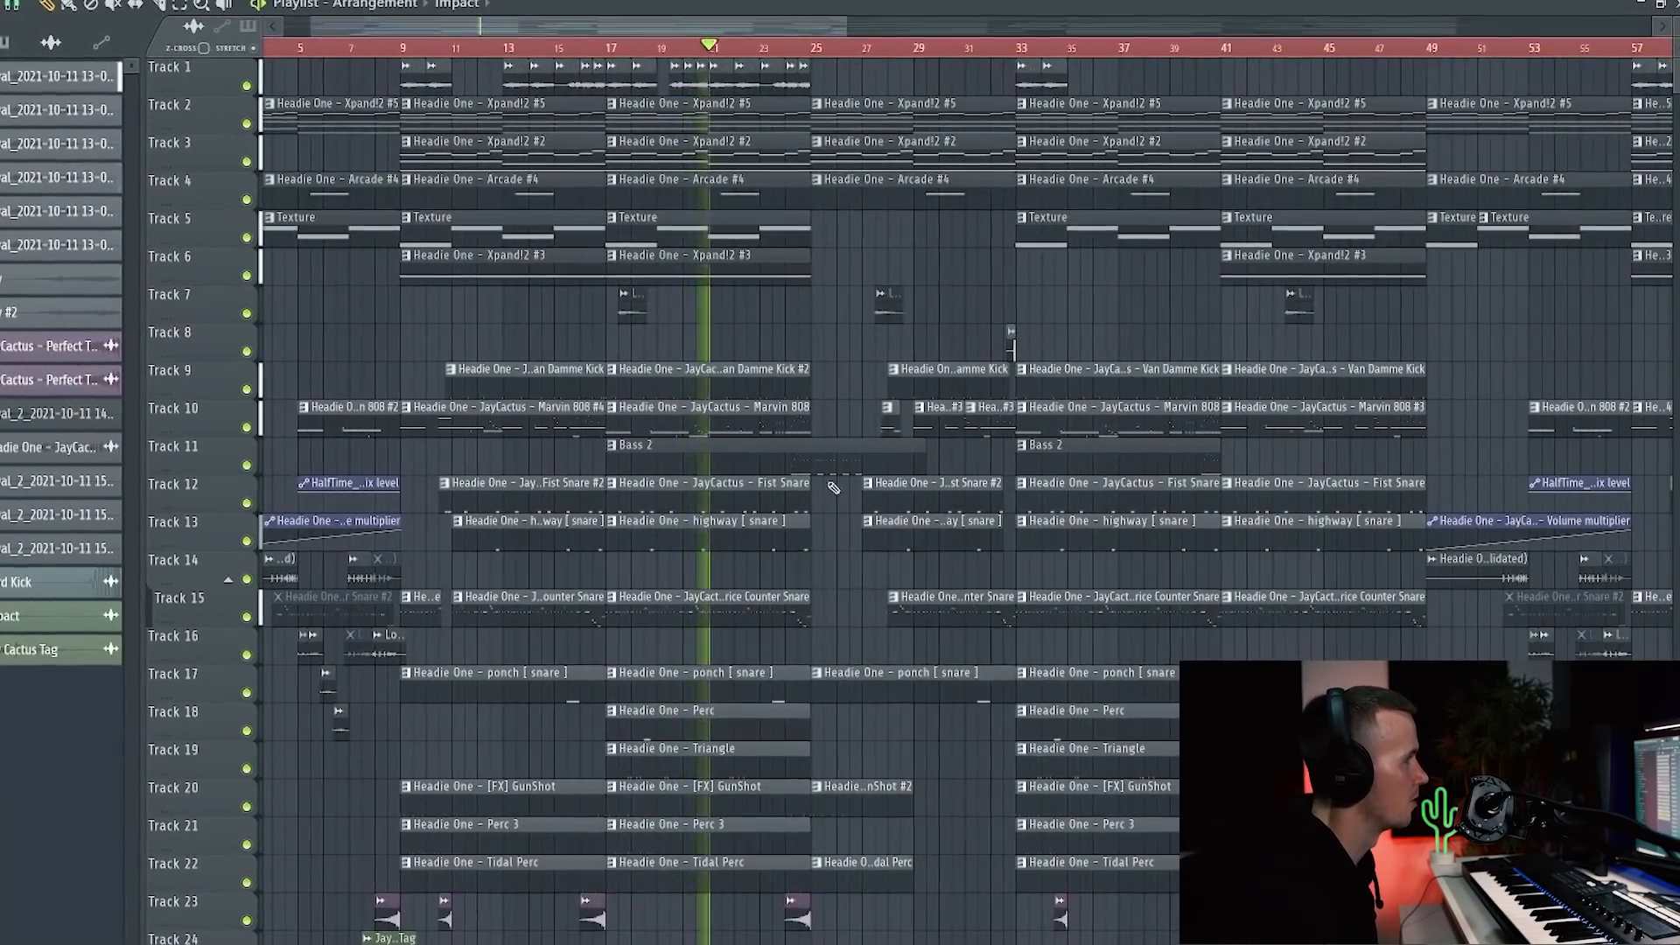
scroll(811, 474, "up", 1)
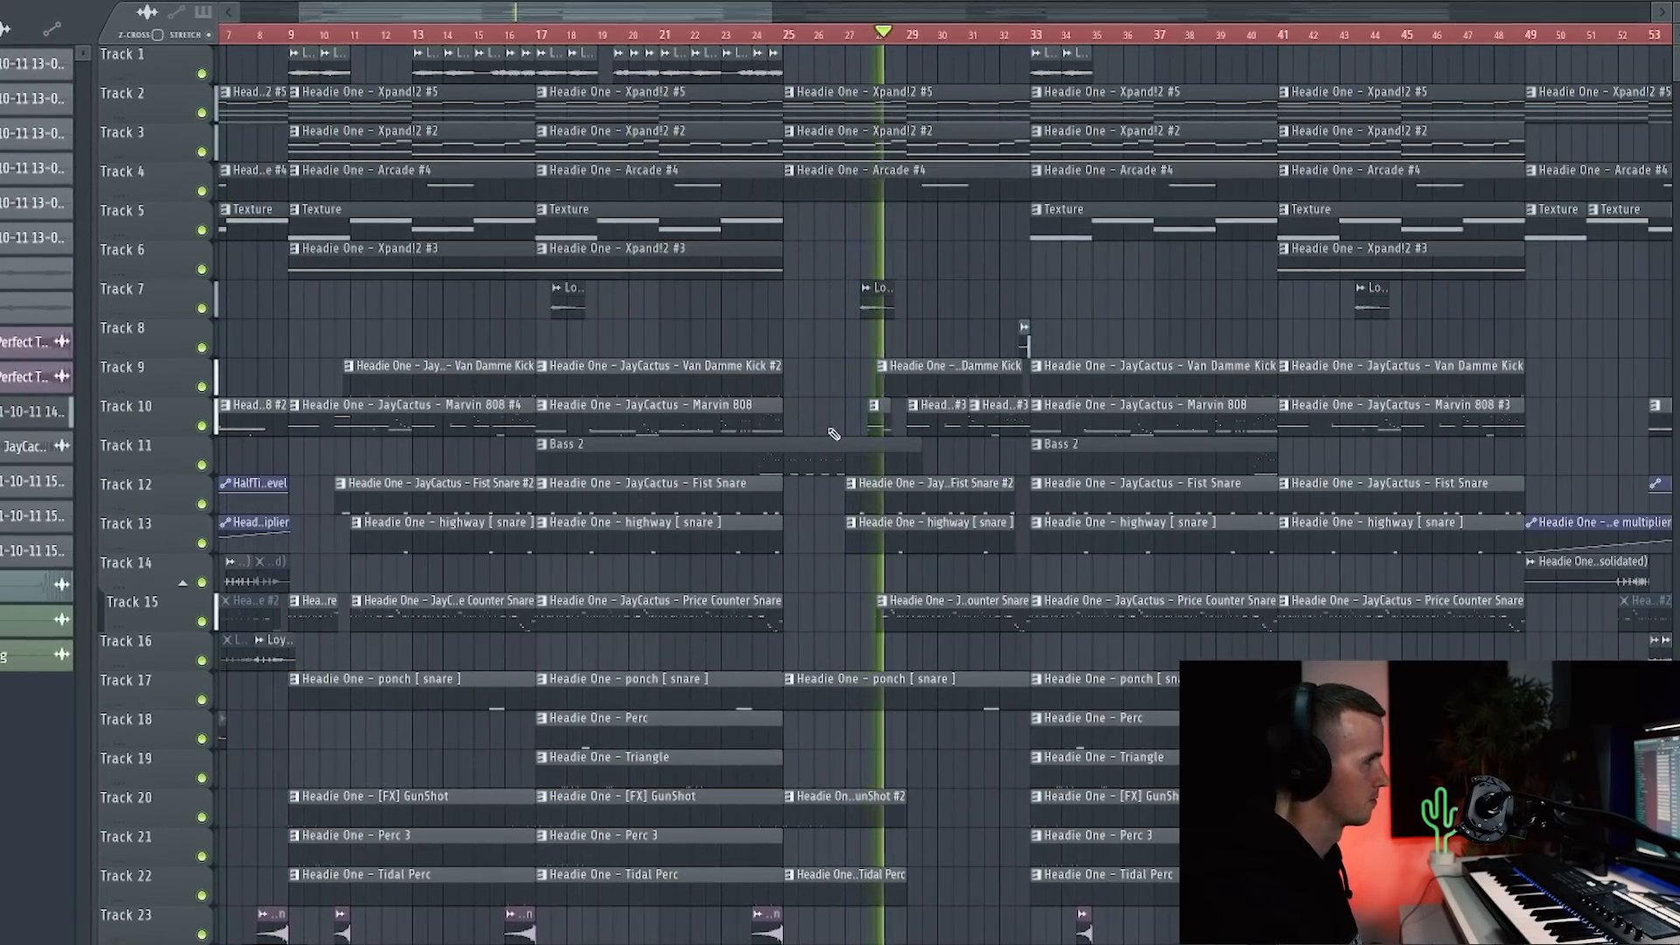
scroll(834, 434, "down", 3)
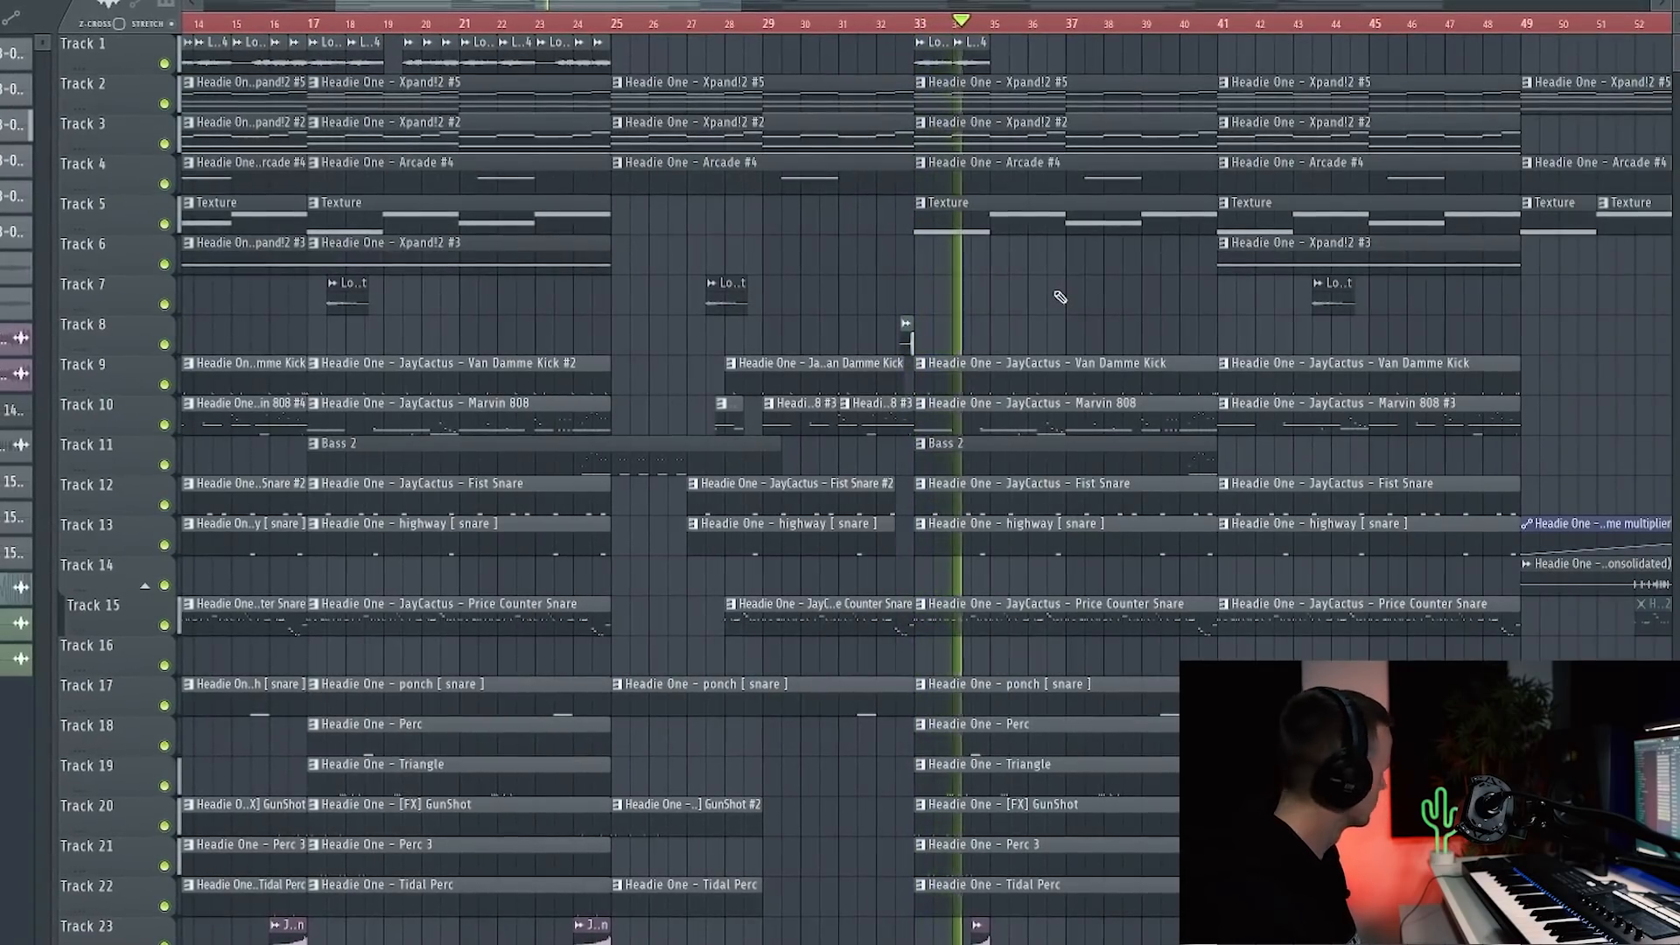
scroll(1058, 296, "down", 4)
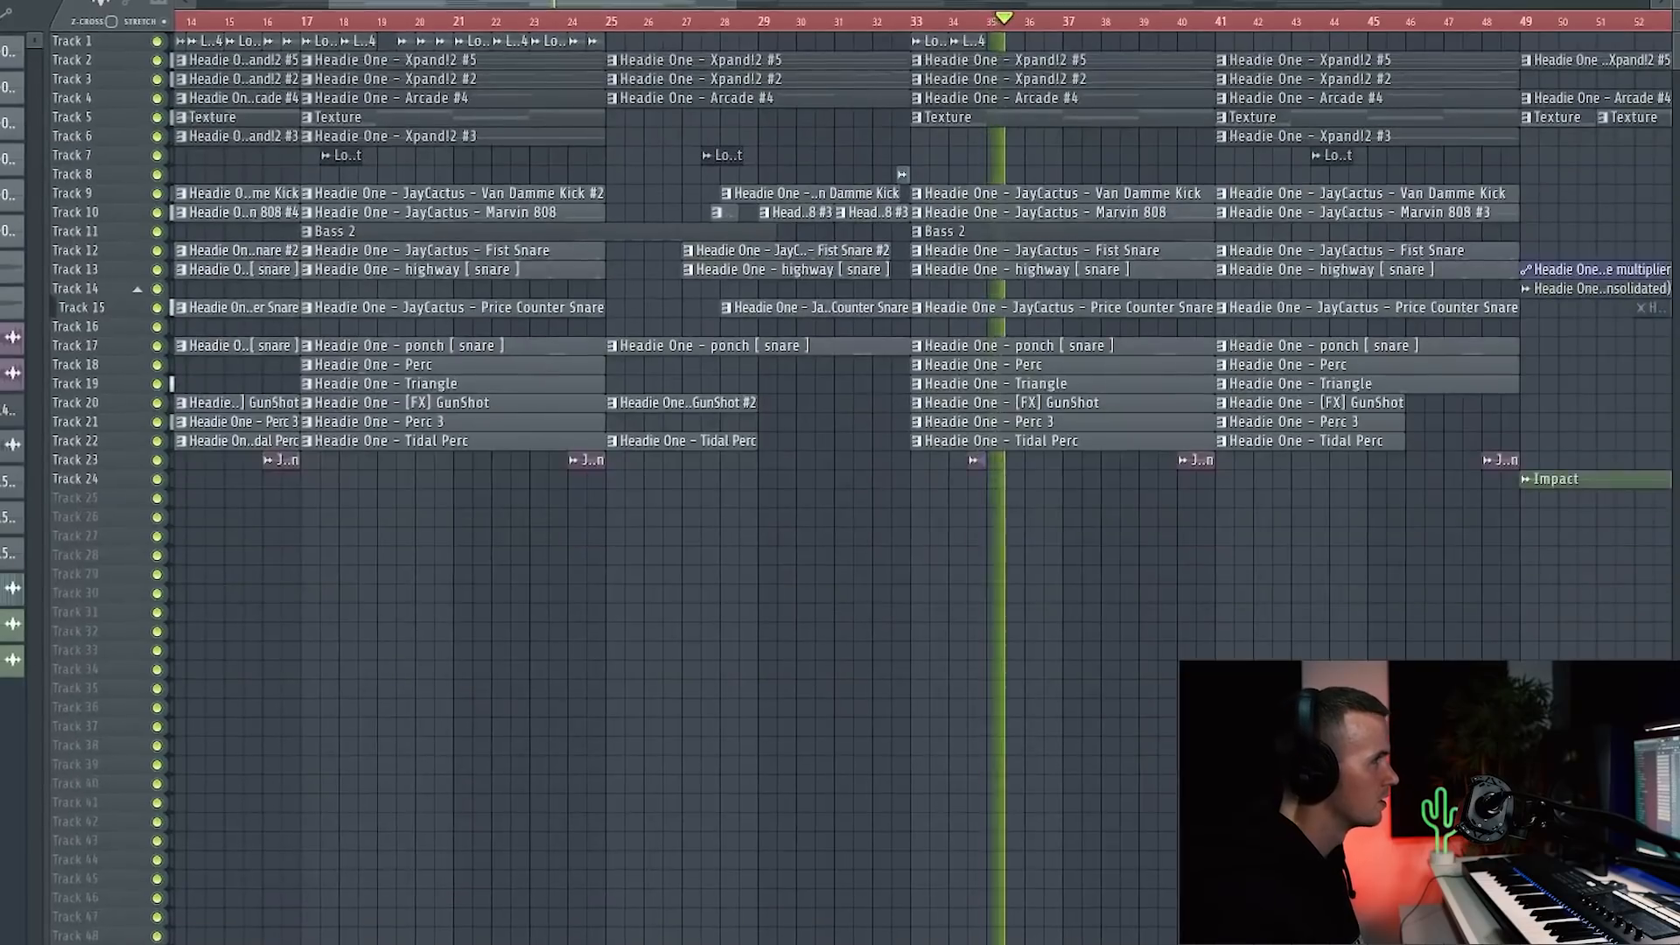
scroll(1057, 290, "up", 5)
scroll(1054, 283, "up", 4)
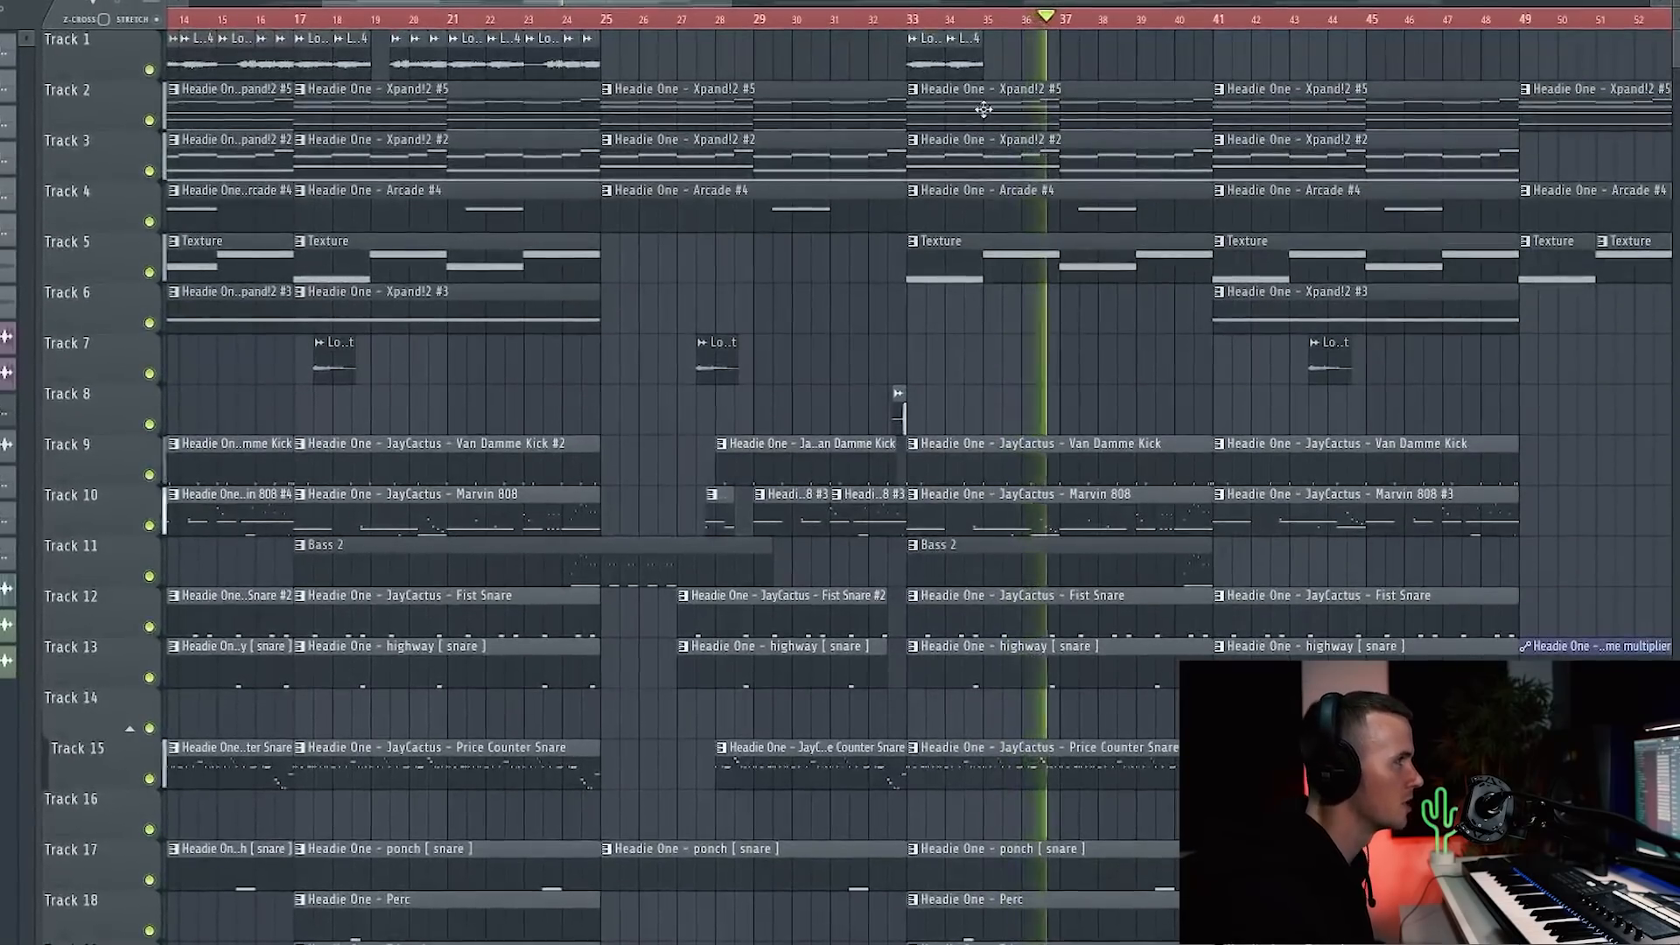
scroll(1000, 371, "down", 5)
scroll(1302, 385, "down", 3)
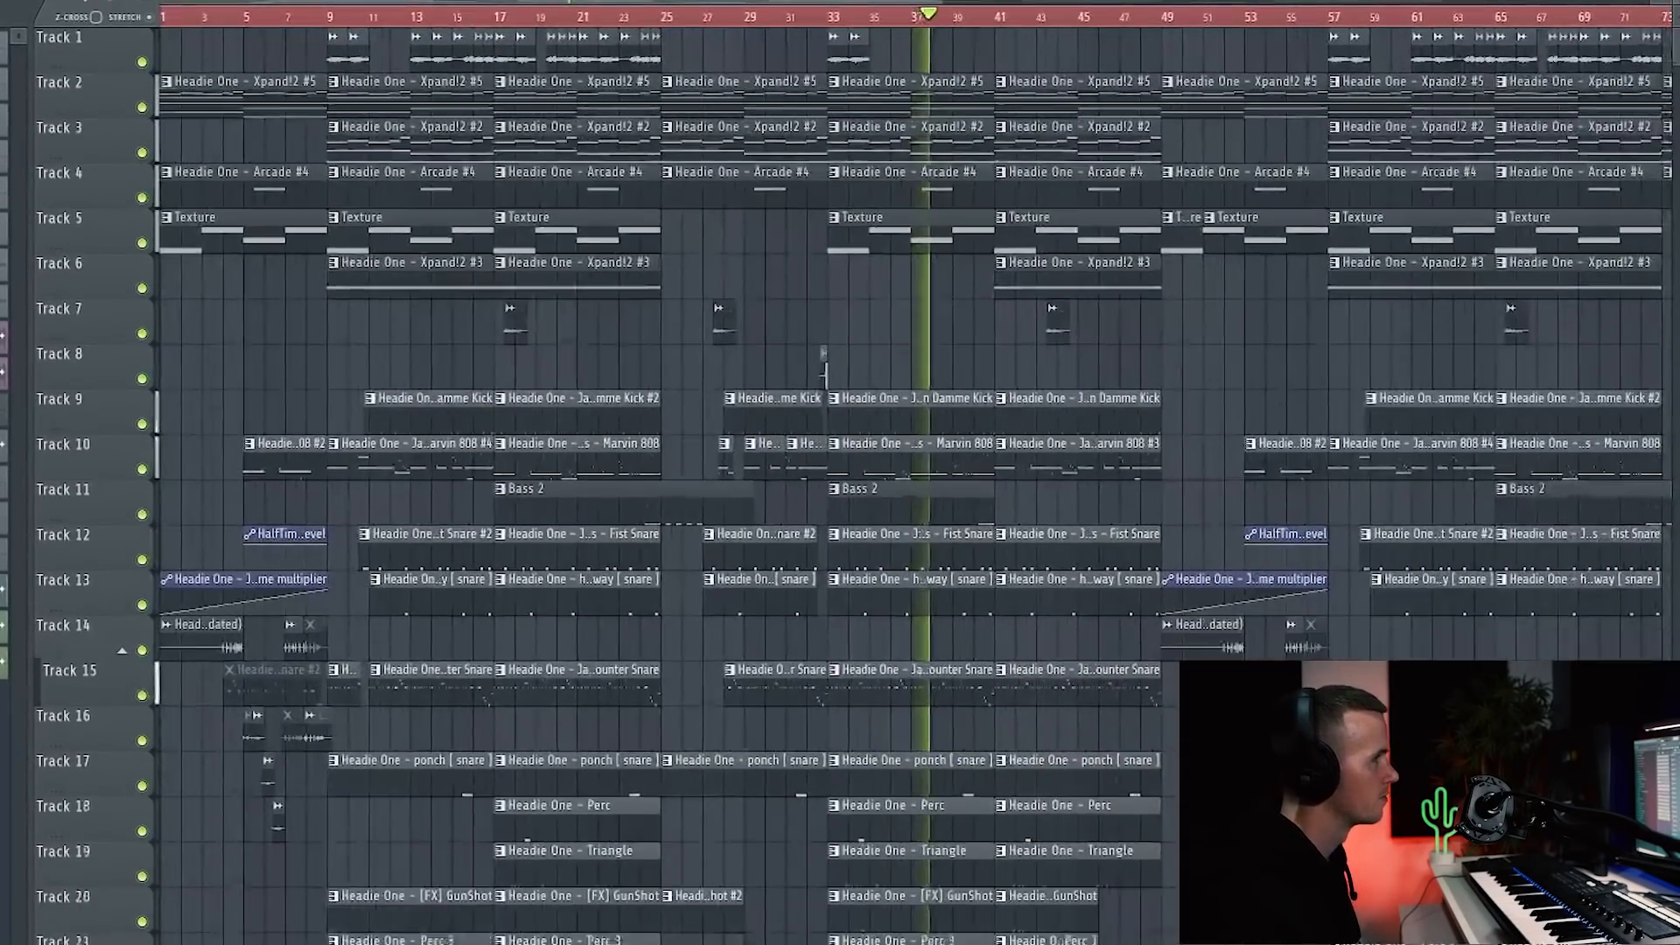
scroll(1269, 368, "up", 2)
scroll(1213, 356, "up", 3)
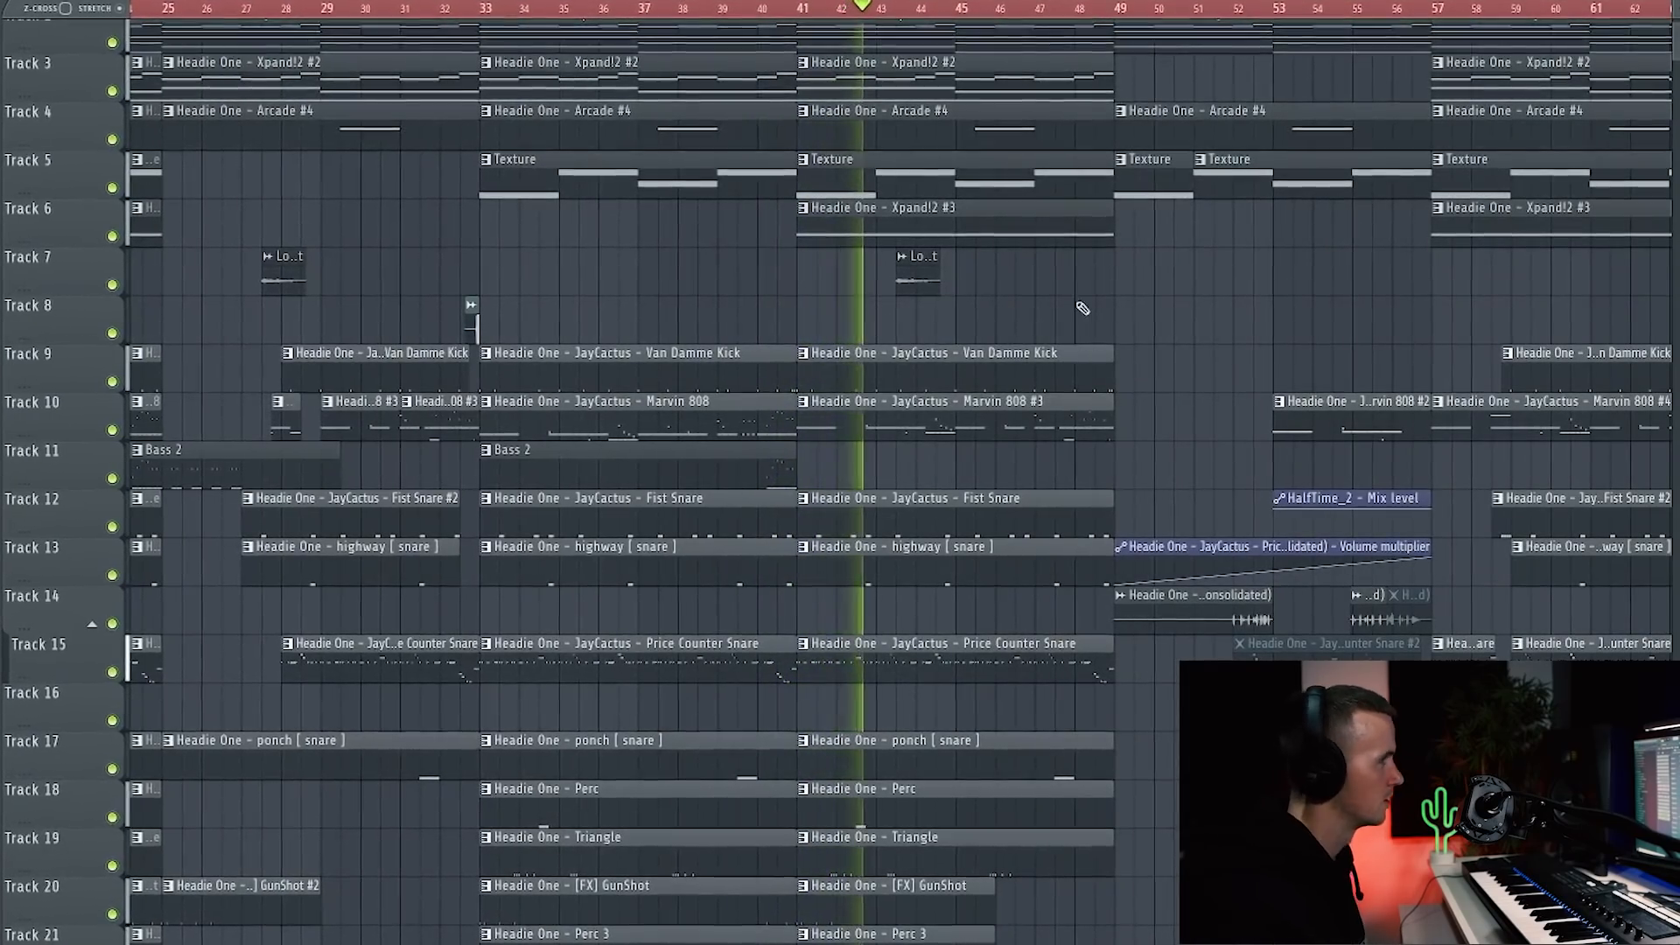
scroll(1076, 308, "up", 1)
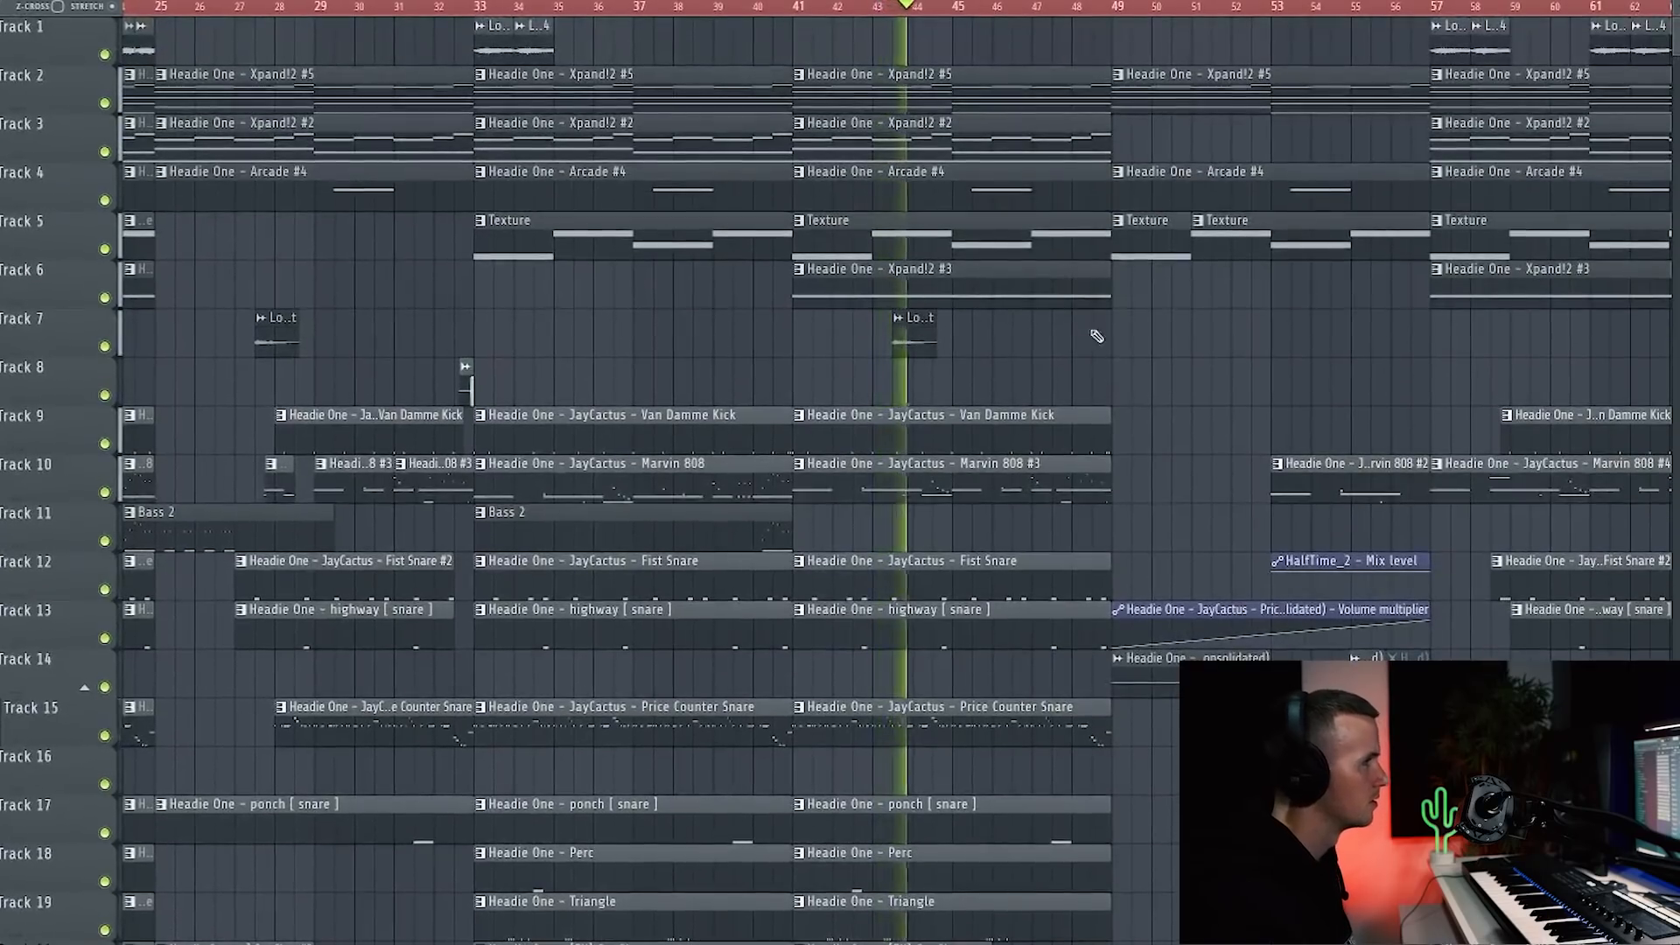
scroll(1096, 337, "down", 2)
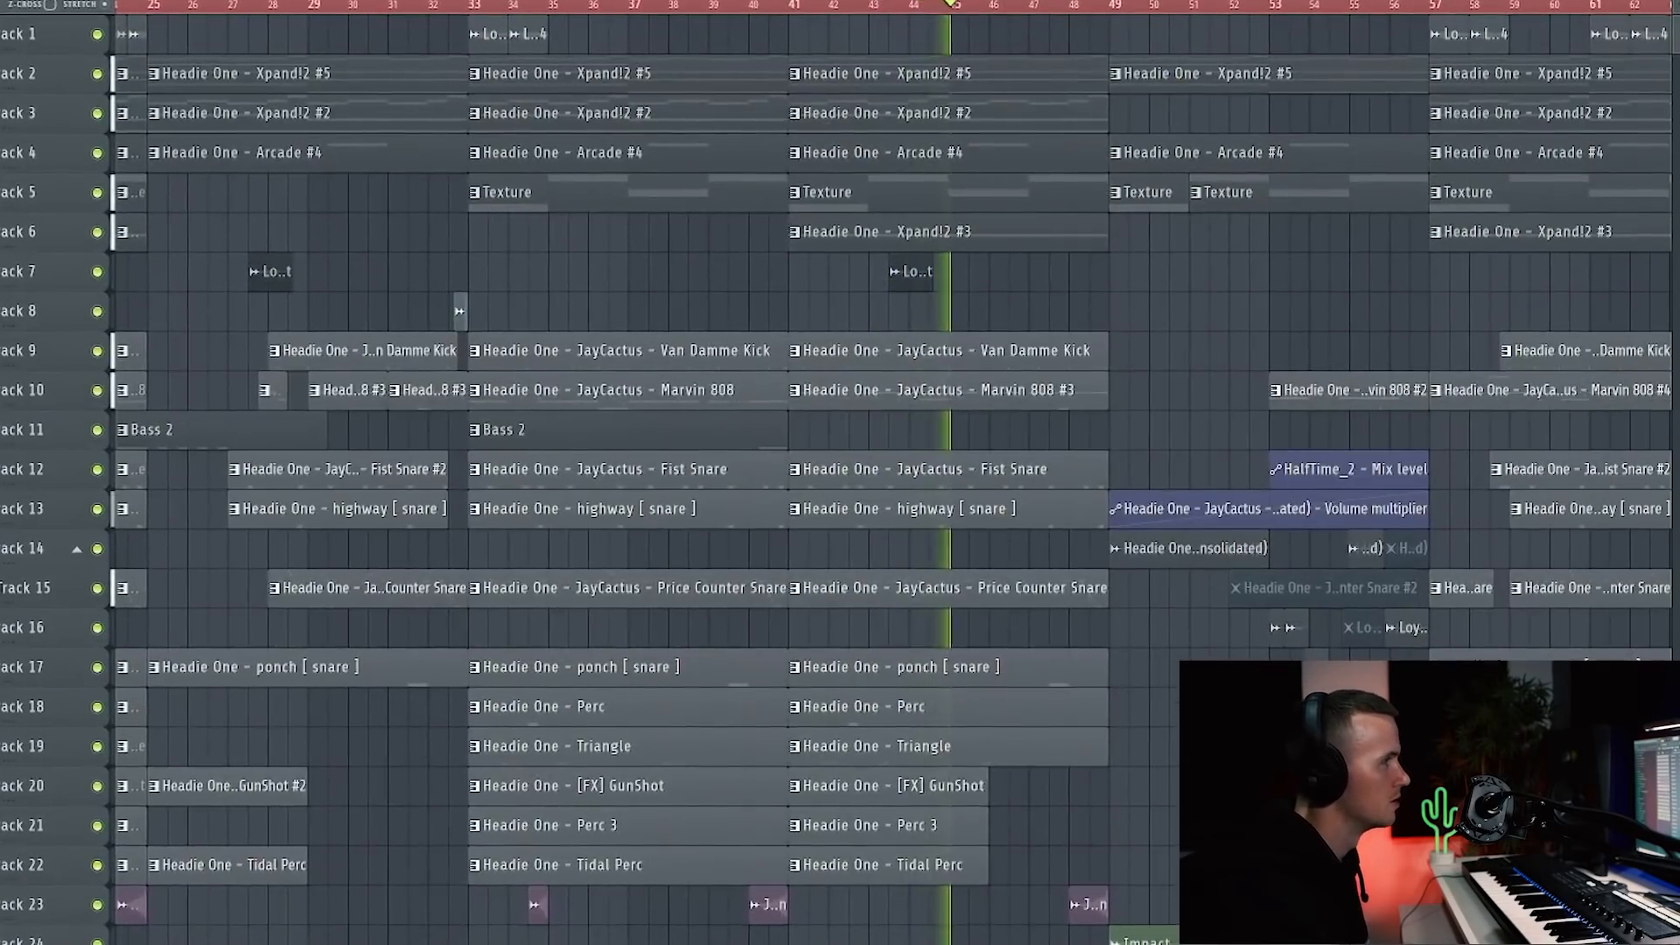
scroll(1097, 333, "up", 1)
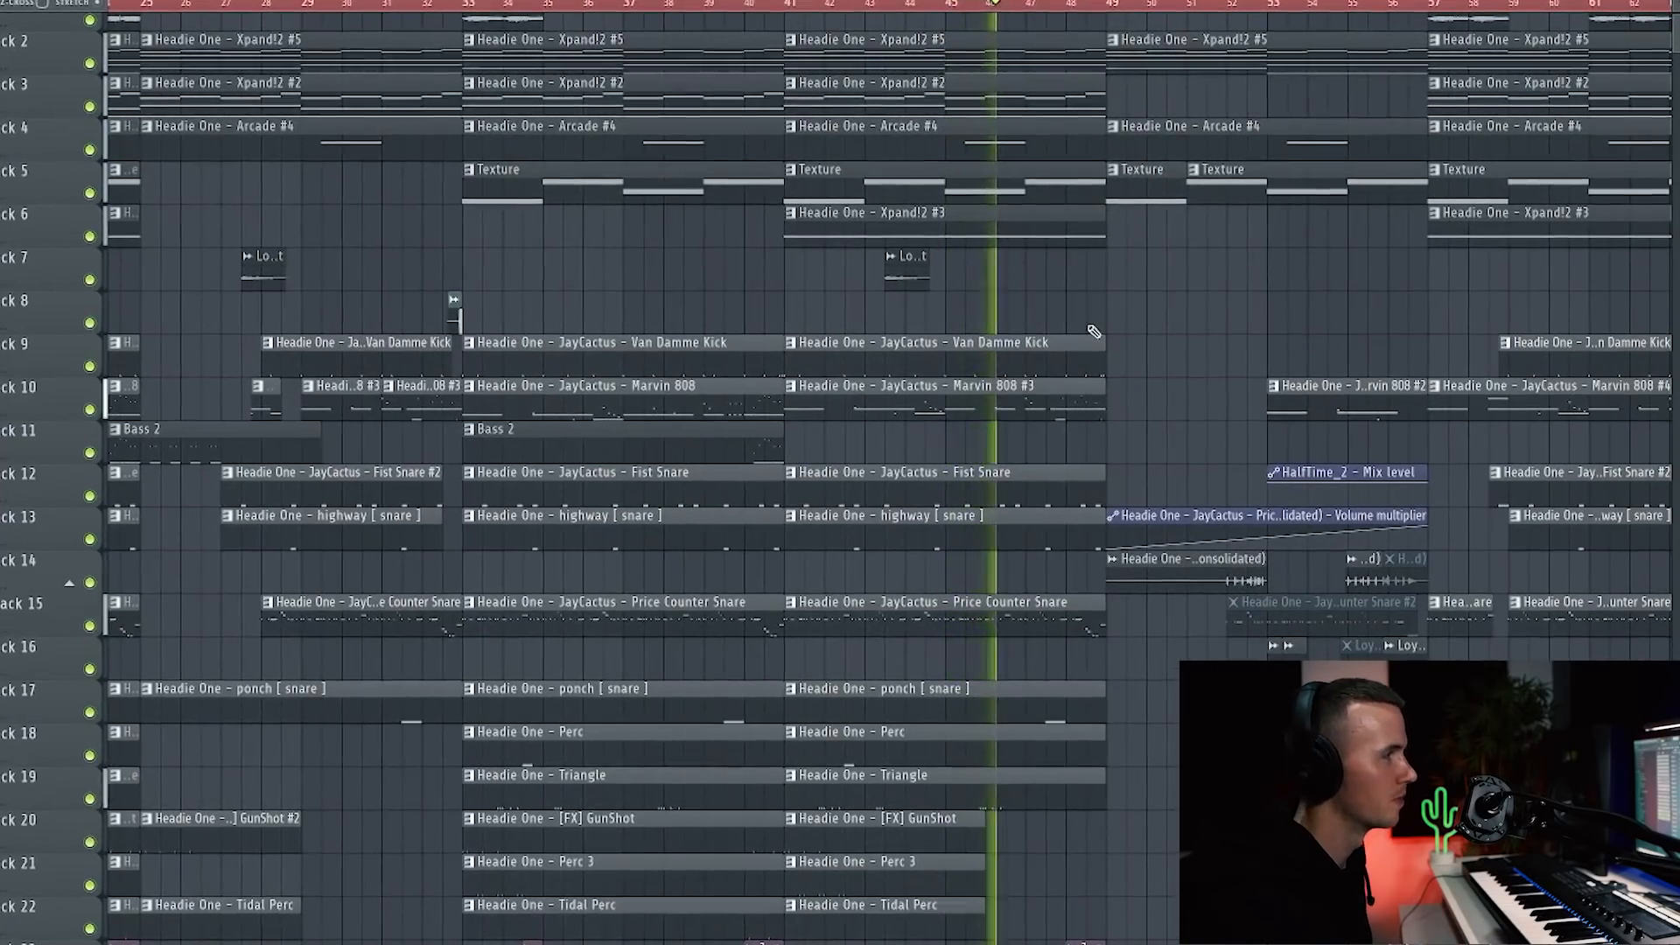
scroll(1098, 333, "down", 3)
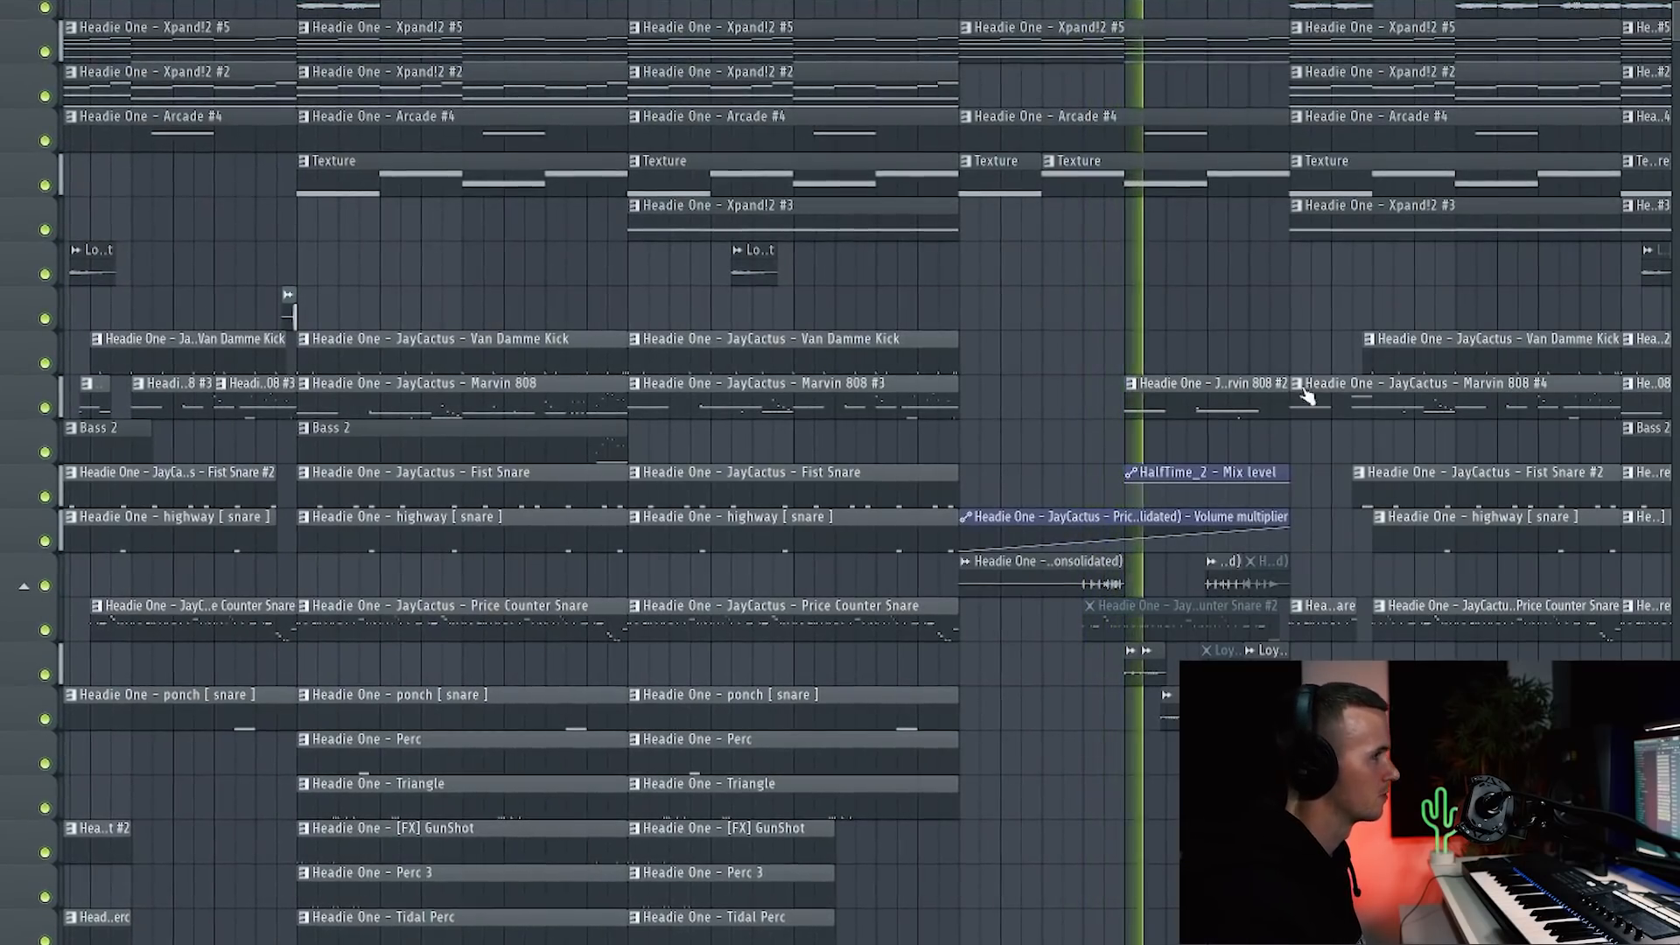
scroll(1301, 369, "down", 5)
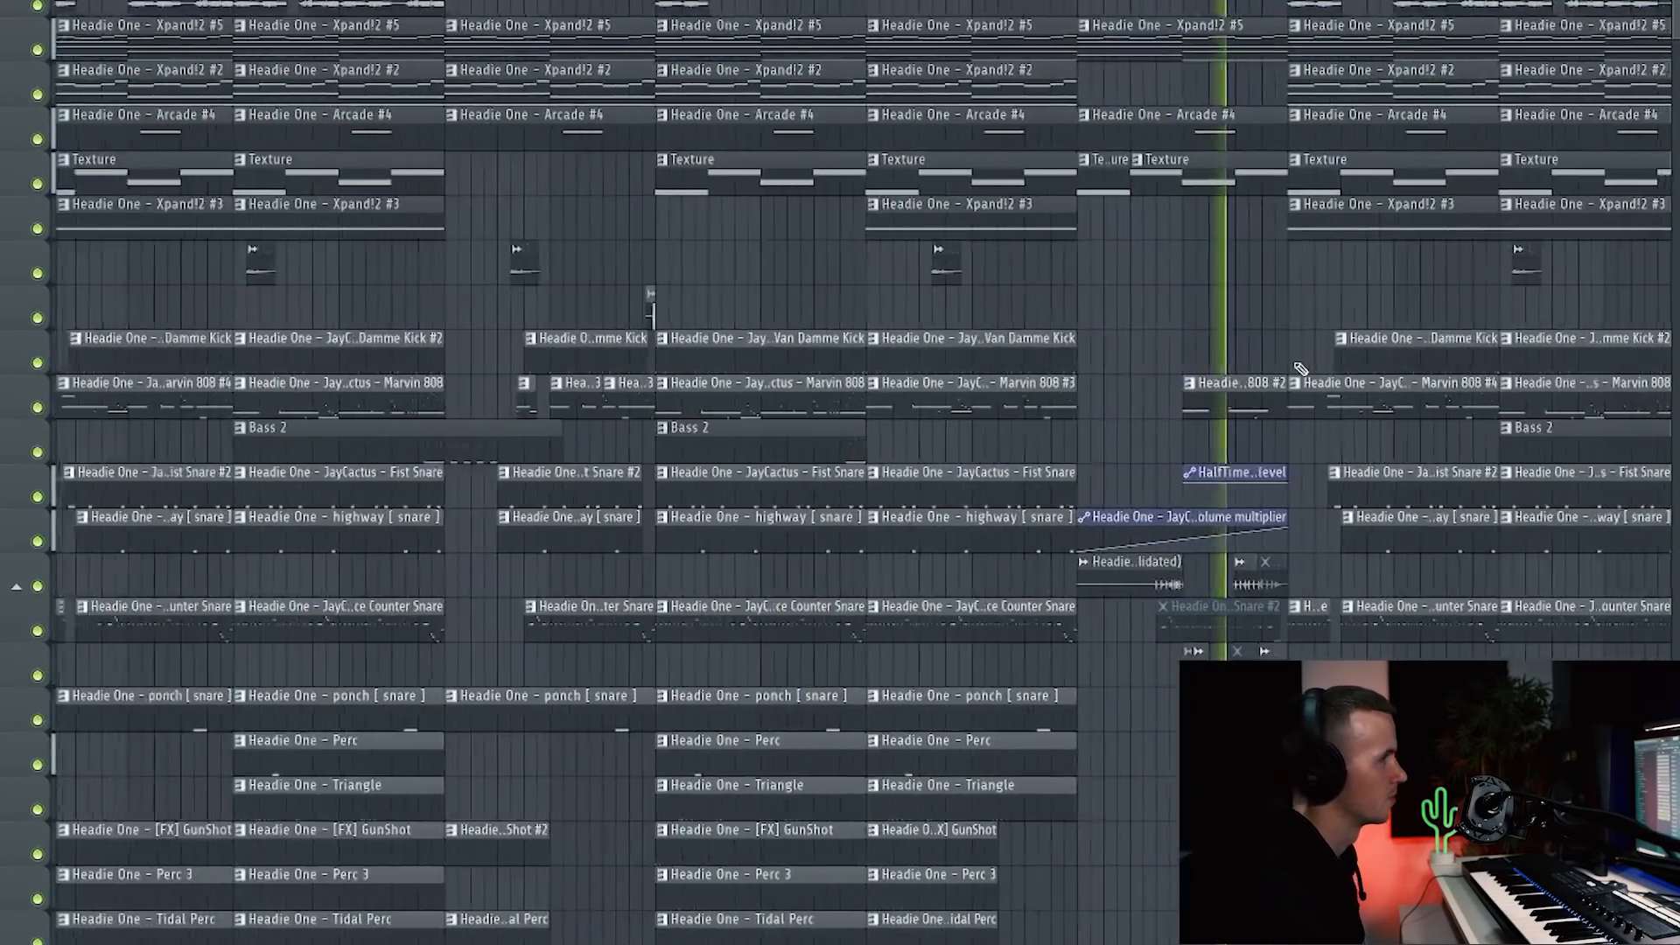
scroll(1374, 332, "down", 1)
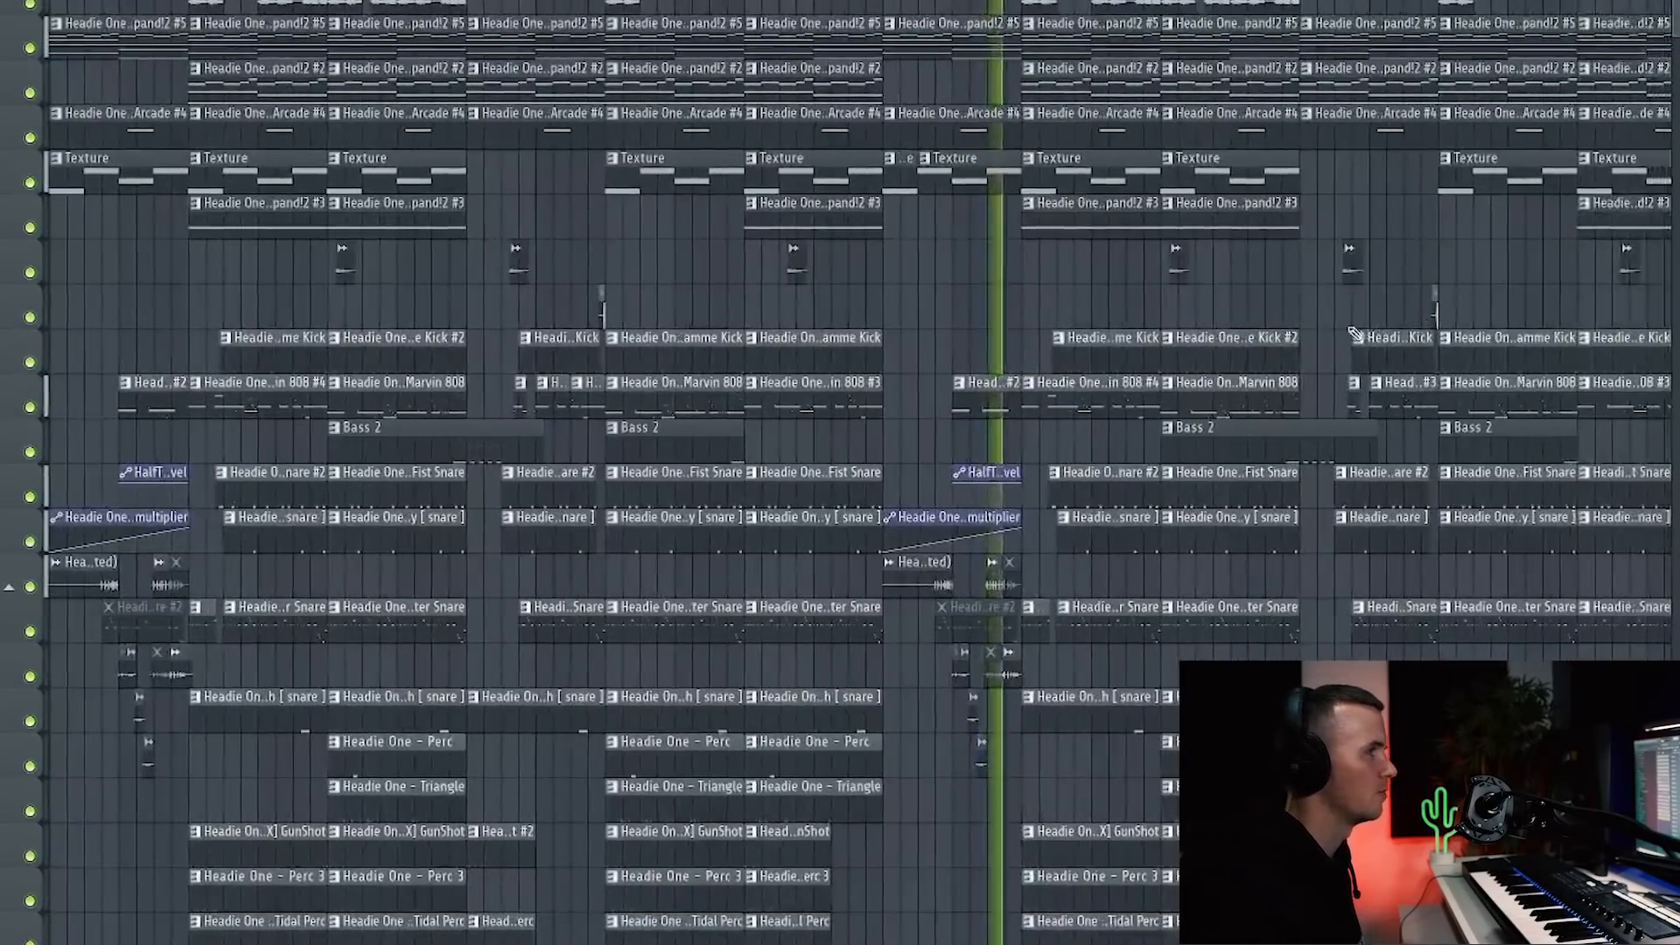
scroll(1355, 334, "up", 1)
scroll(1321, 329, "up", 5)
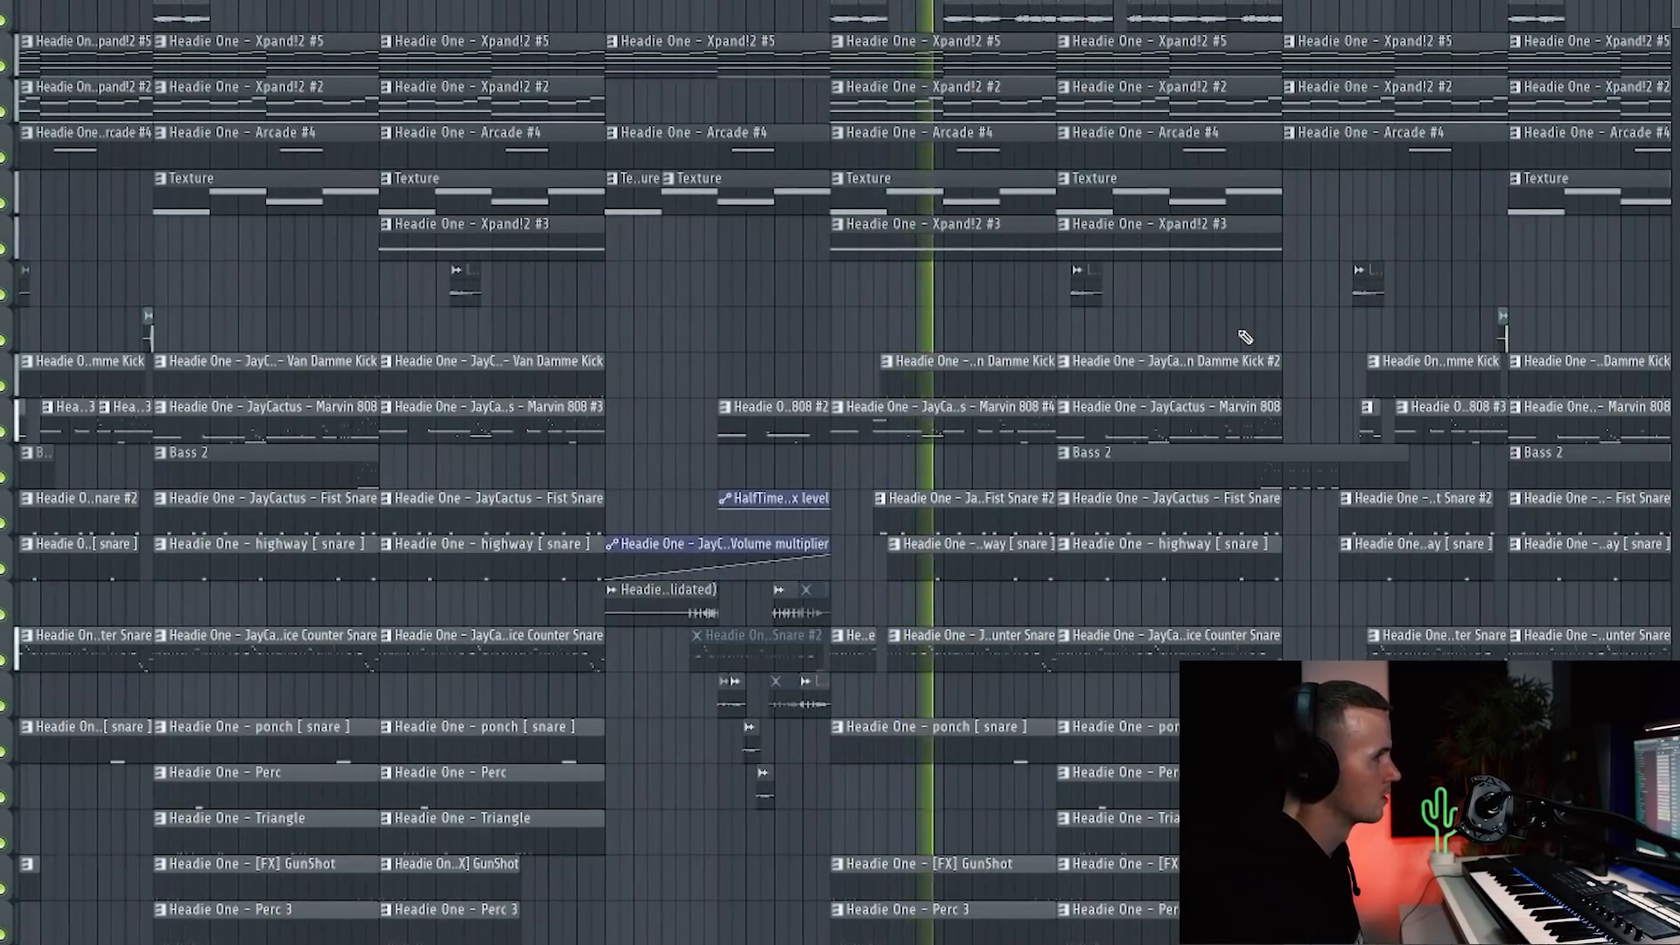
double_click(941, 432)
scroll(906, 409, "down", 4)
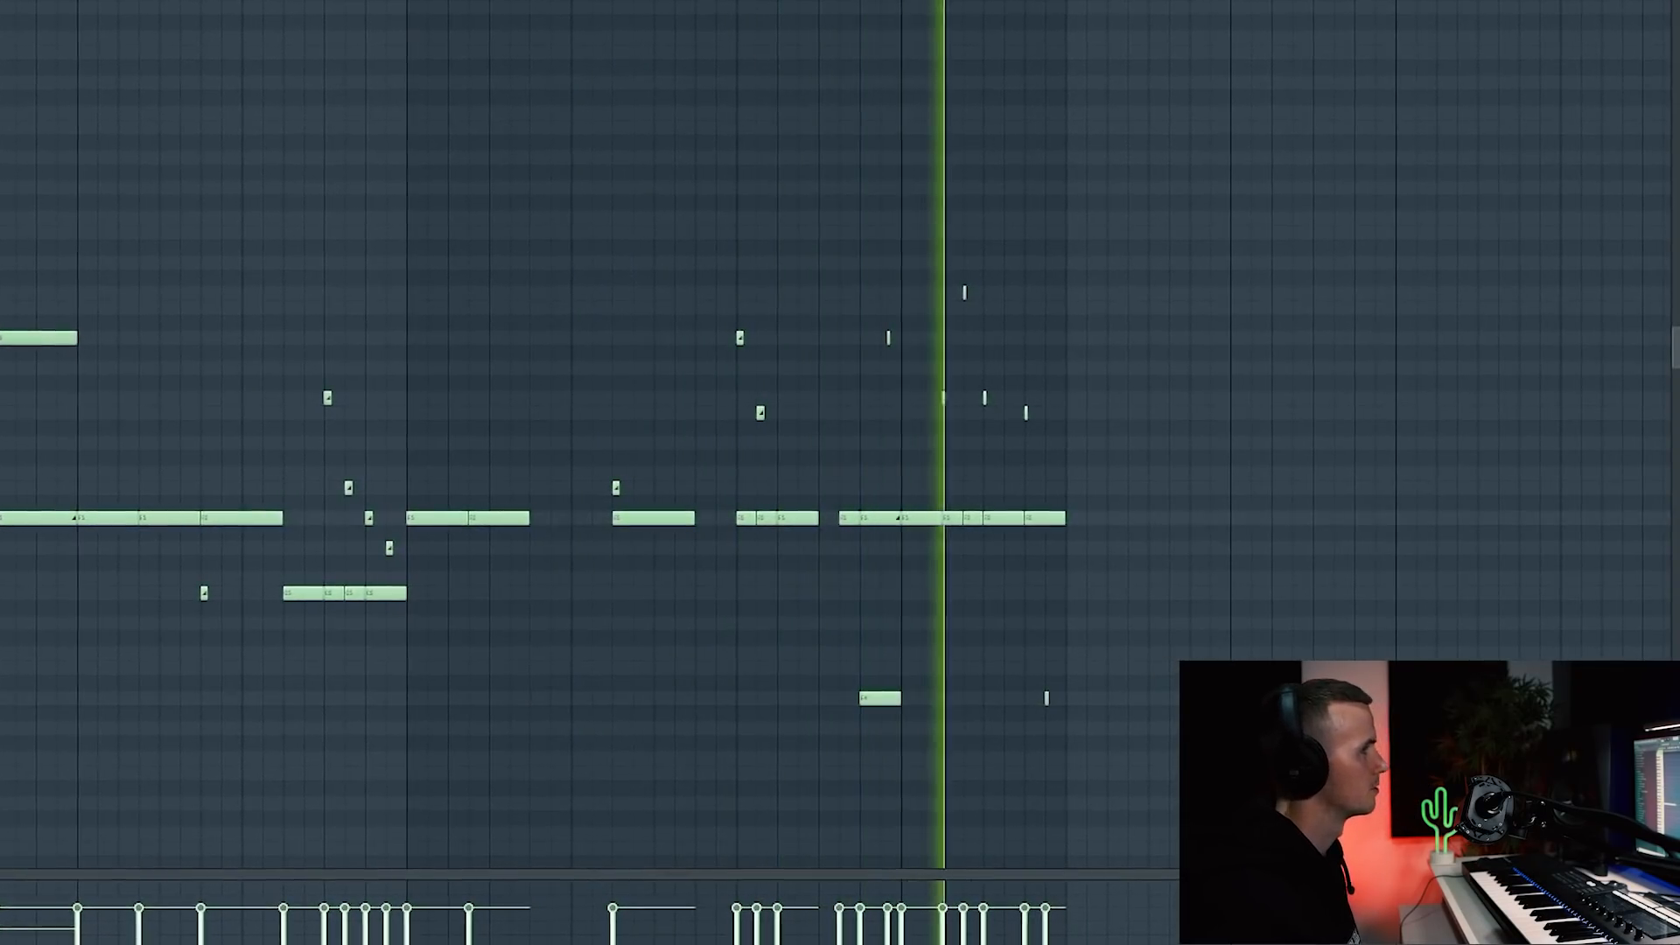
key("Escape")
scroll(1171, 382, "down", 4)
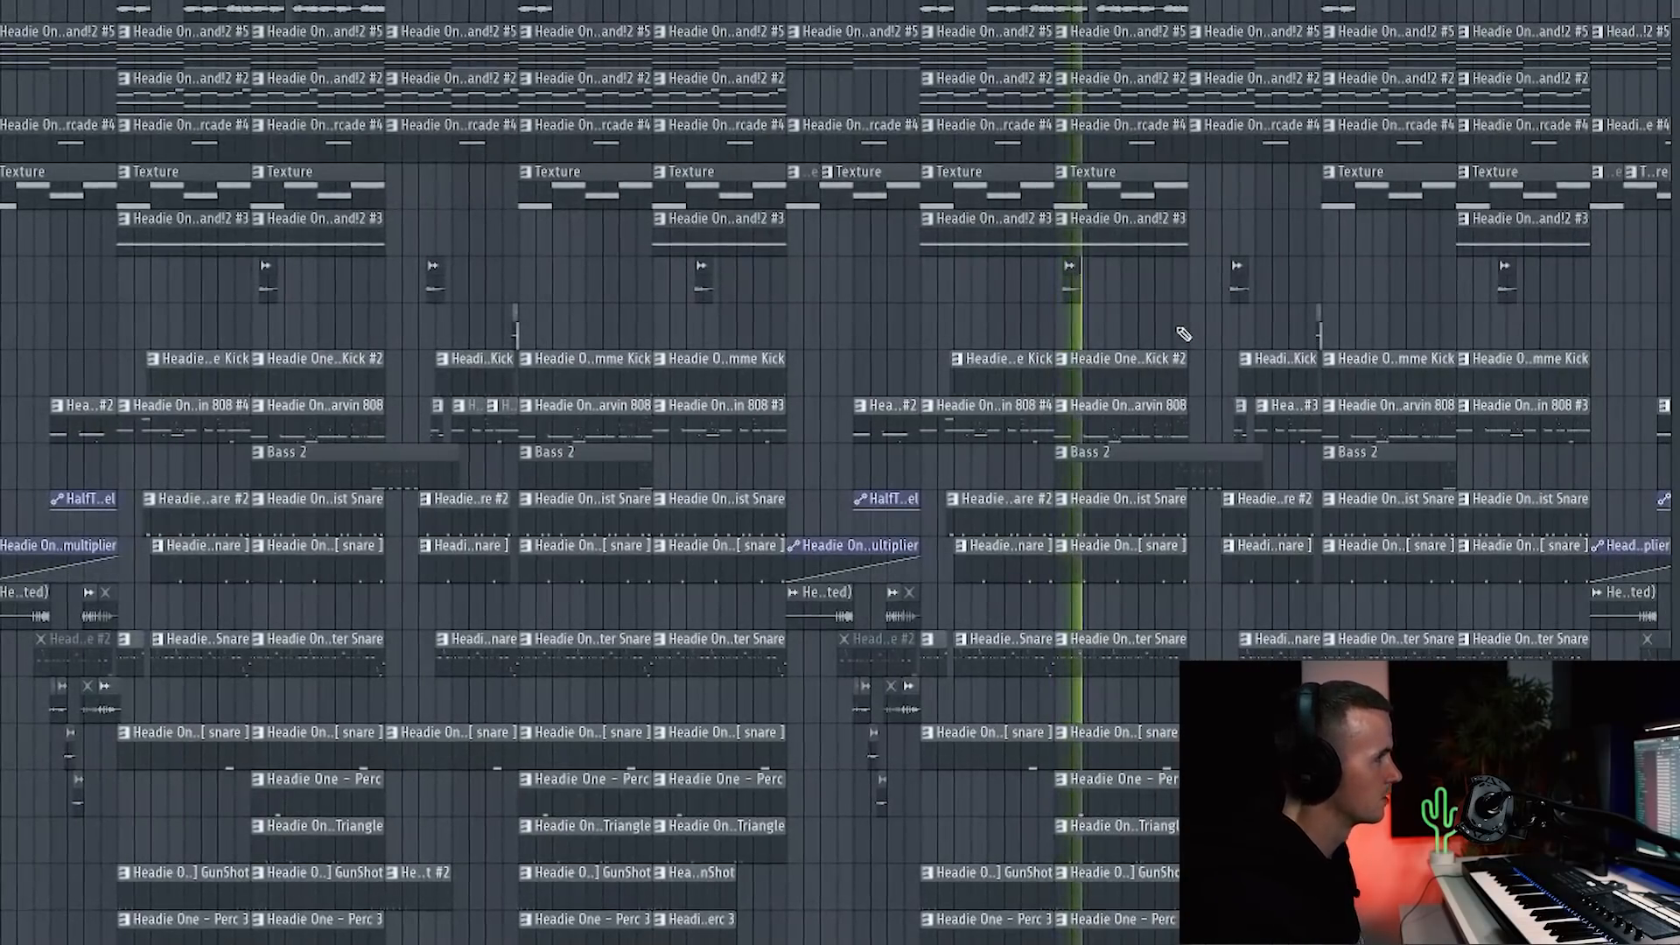
scroll(1357, 433, "up", 4)
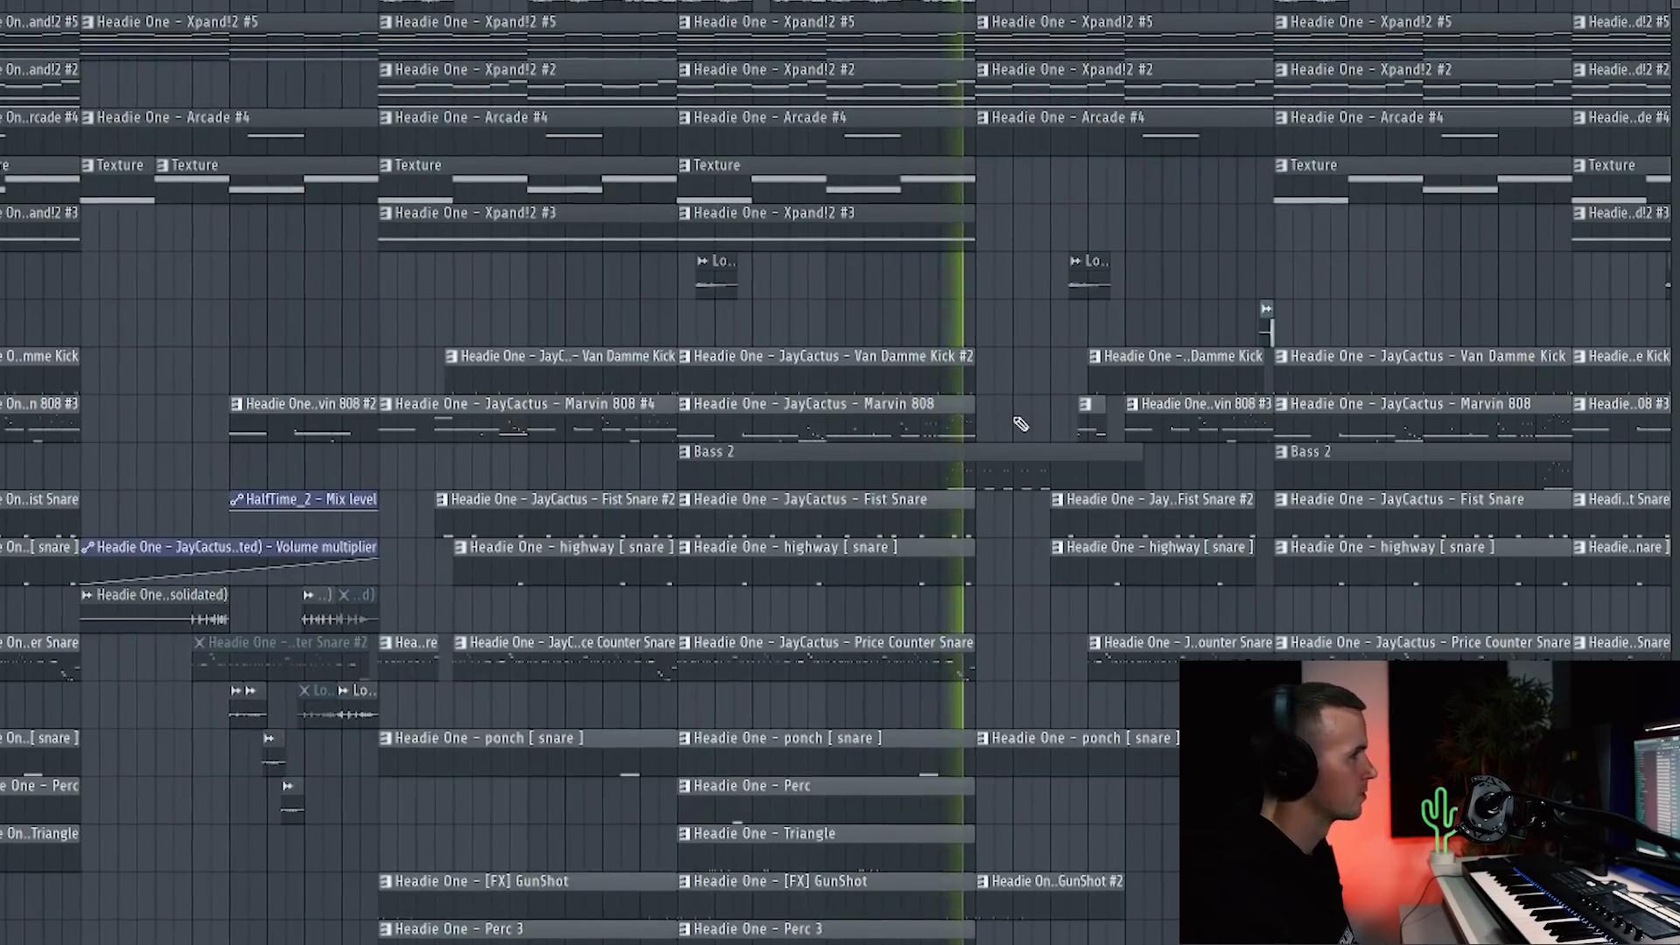
scroll(1024, 423, "down", 3)
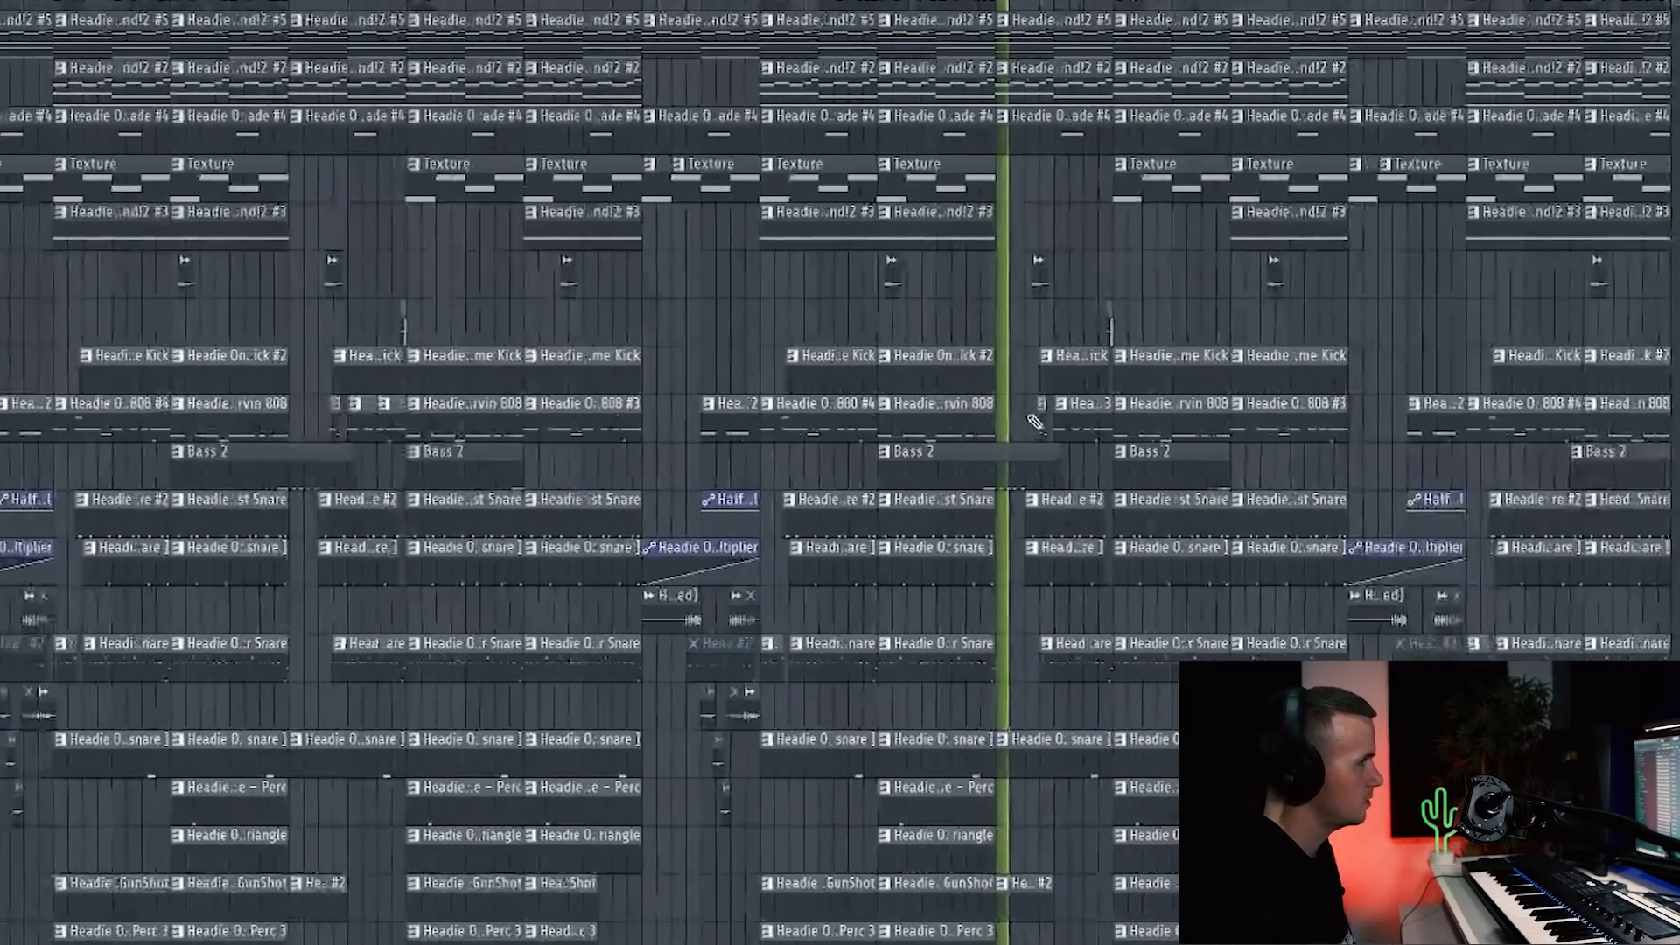
scroll(1042, 411, "up", 3)
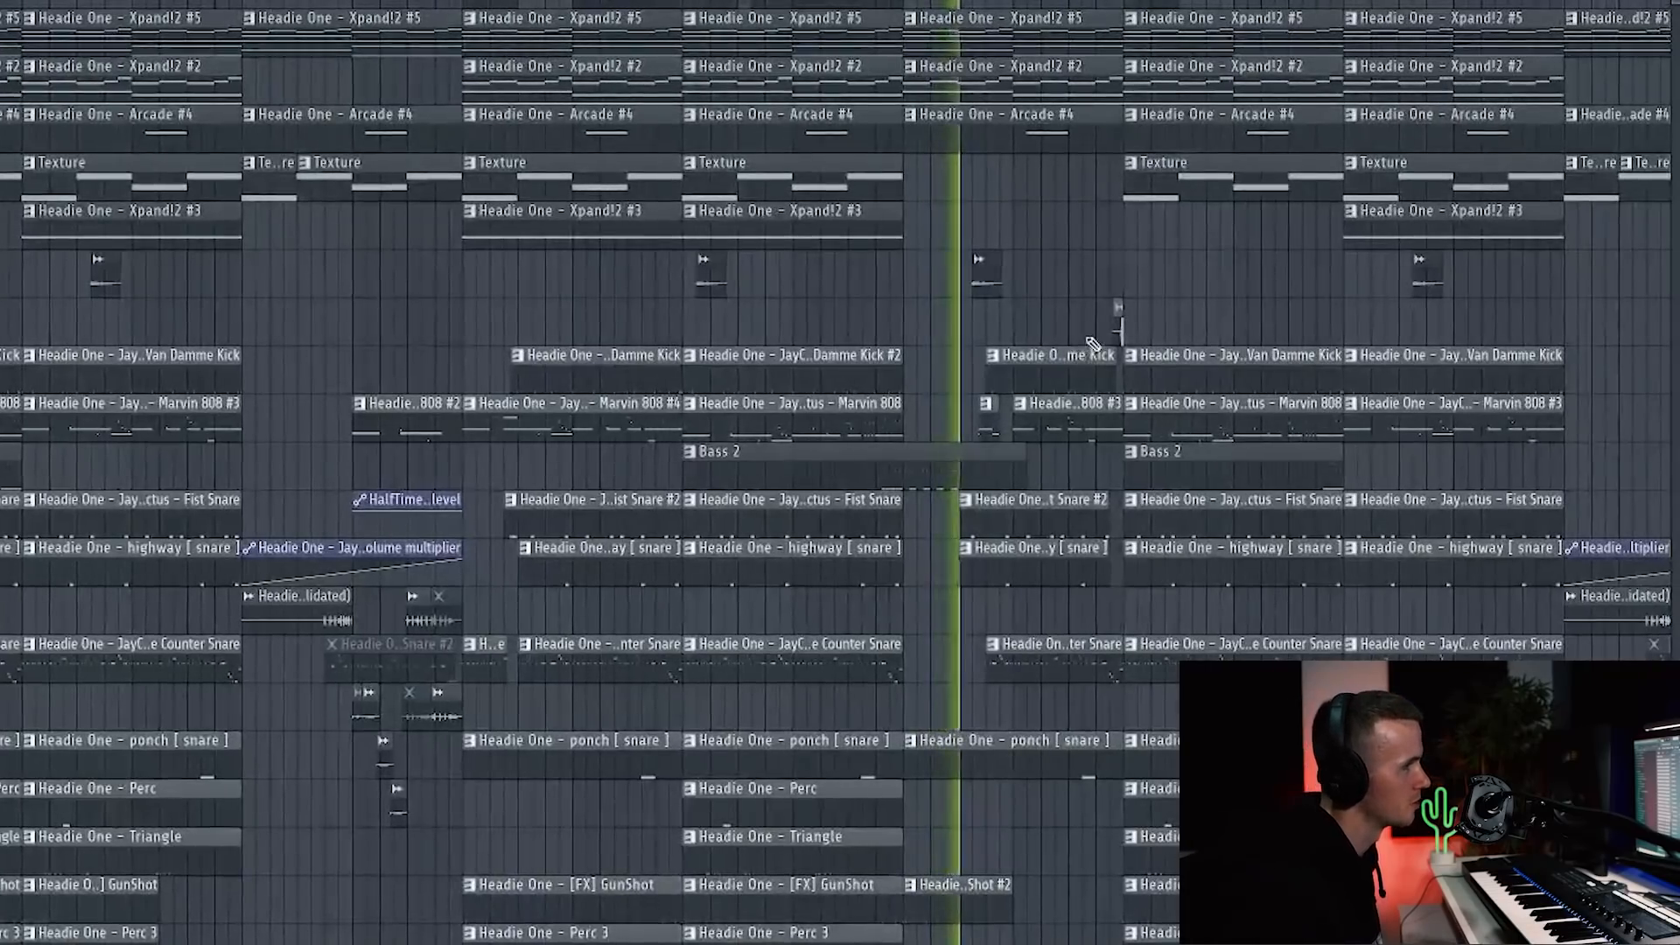